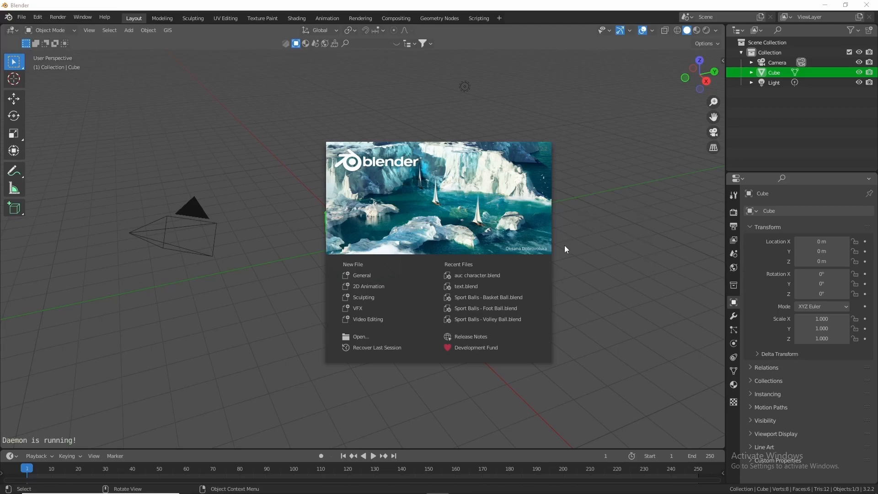
Open the auc character.blend file and raise the cube about 1.64 m along Z
click(479, 276)
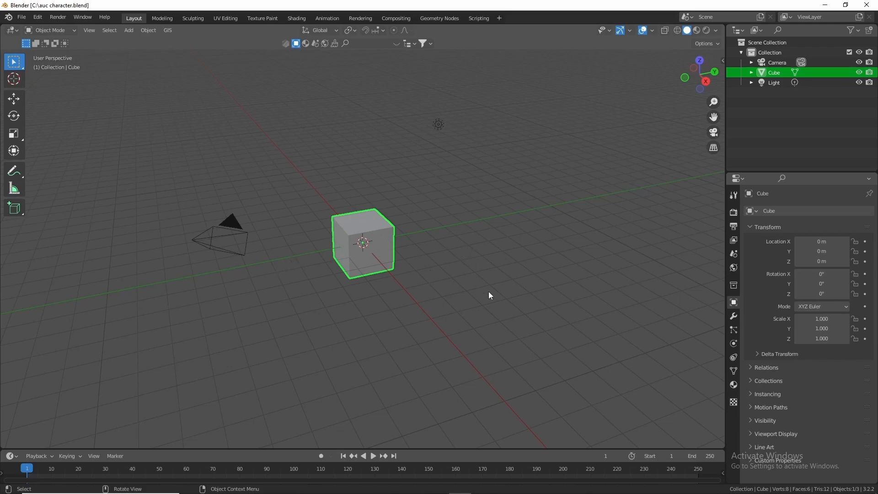
click(715, 72)
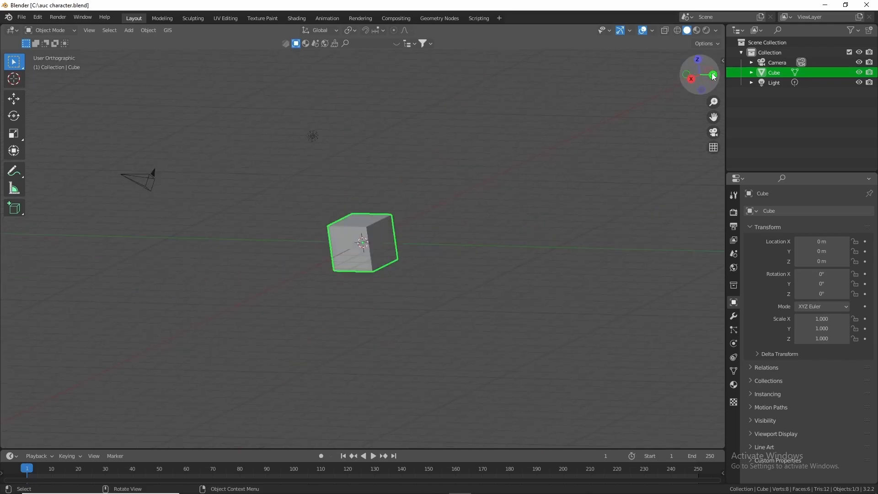
scroll(449, 230, up, 5)
key(g)
key(z)
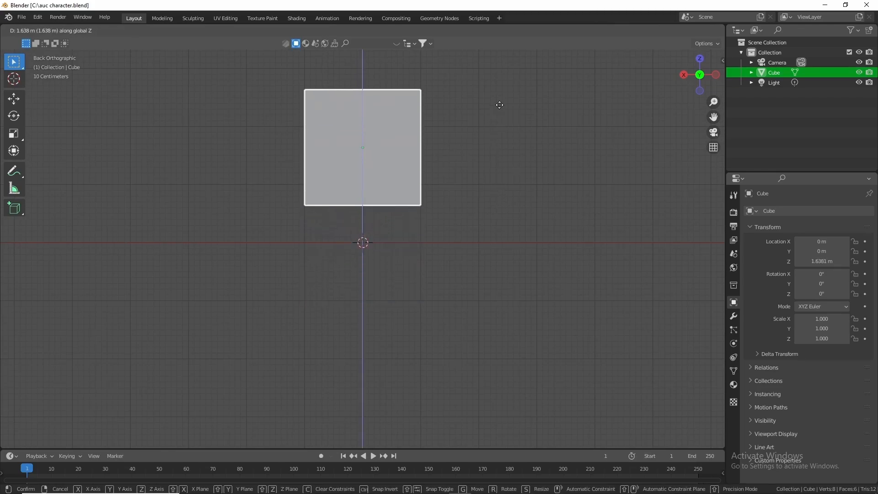
click(498, 103)
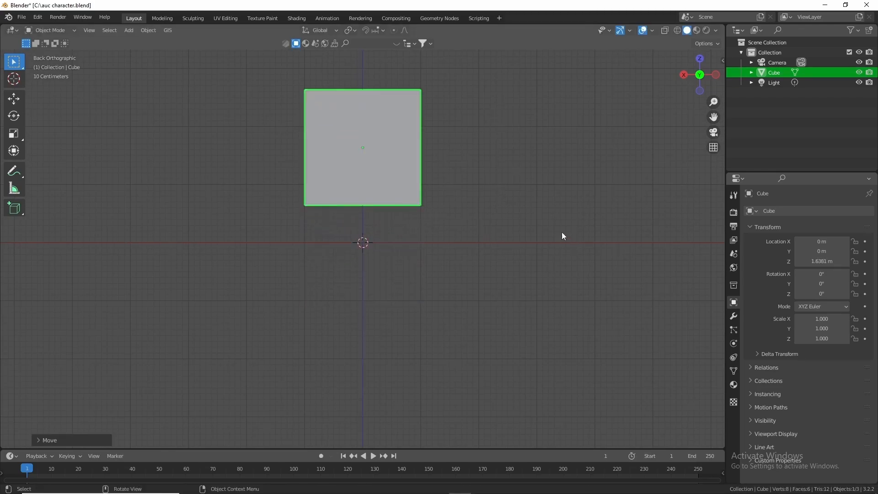
Start the Shortcut VUr on-screen key display
click(722, 61)
click(720, 200)
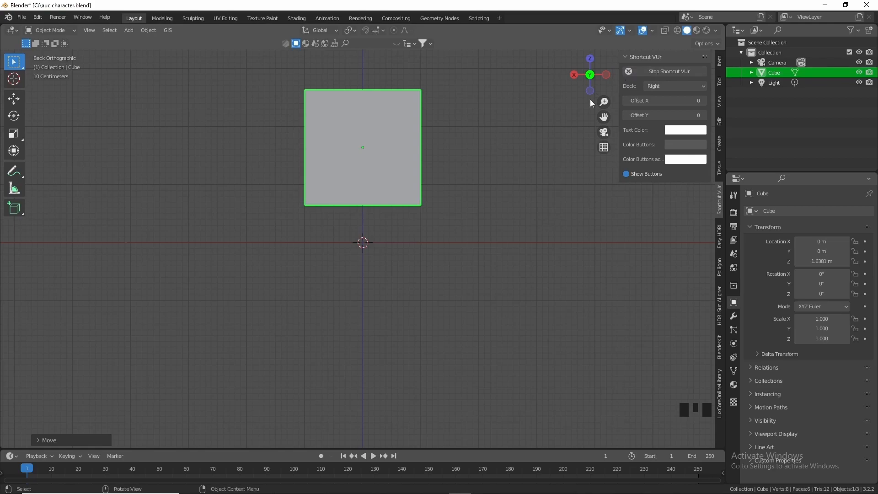
key(n)
Scale the cube to about 0.76 along X and about 0.66 along Y
scroll(472, 182, down, 2)
shift+middle_drag(473, 182, 473, 183)
scroll(492, 213, up, 4)
scroll(505, 215, down, 2)
shift+middle_drag(505, 216, 506, 215)
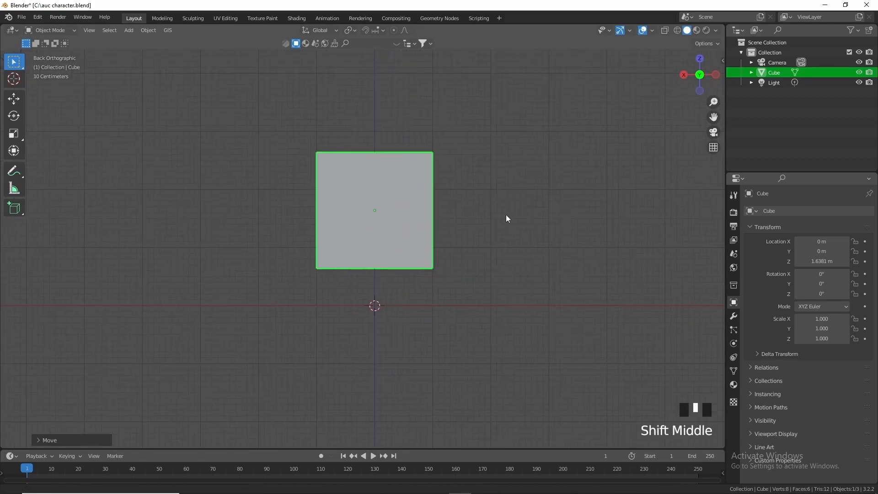
key(s)
key(x)
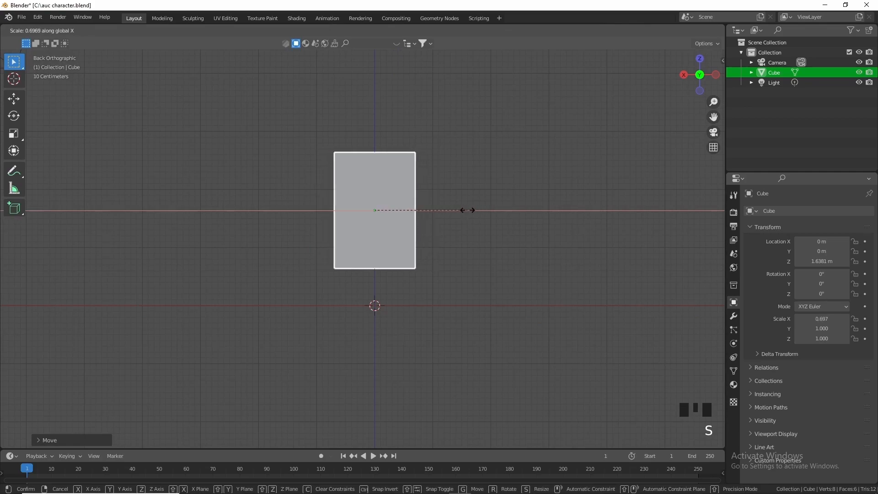
click(476, 213)
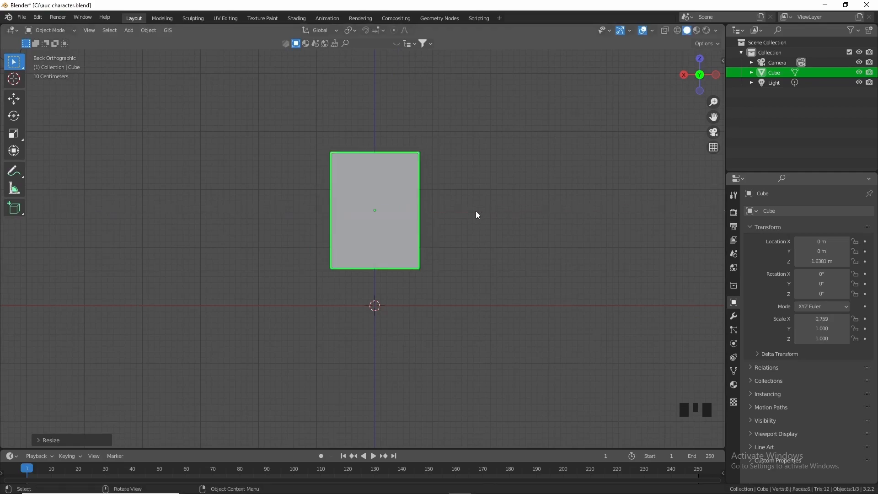
click(715, 73)
key(s)
key(y)
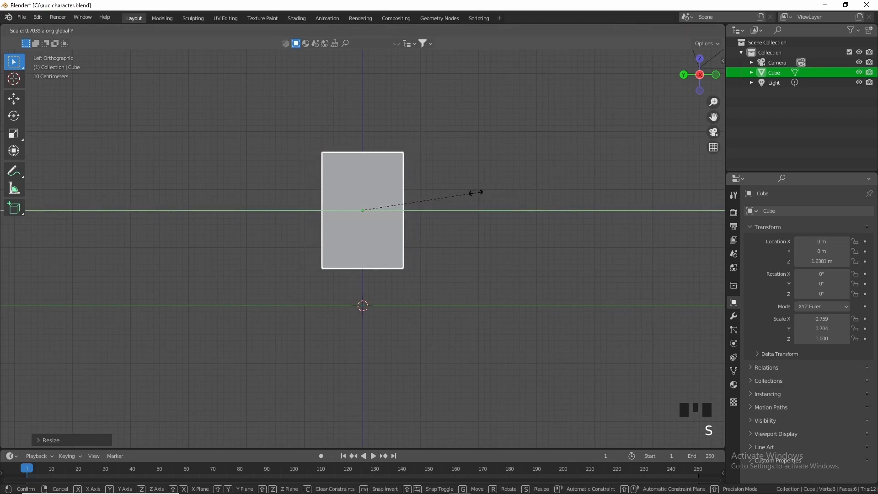
click(468, 191)
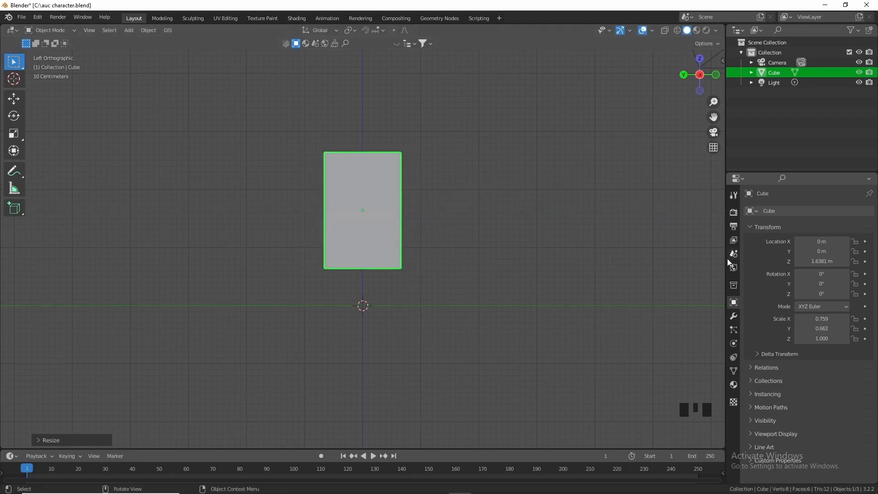
Add a Subdivision Surface modifier to the cube
click(735, 315)
click(763, 211)
click(527, 220)
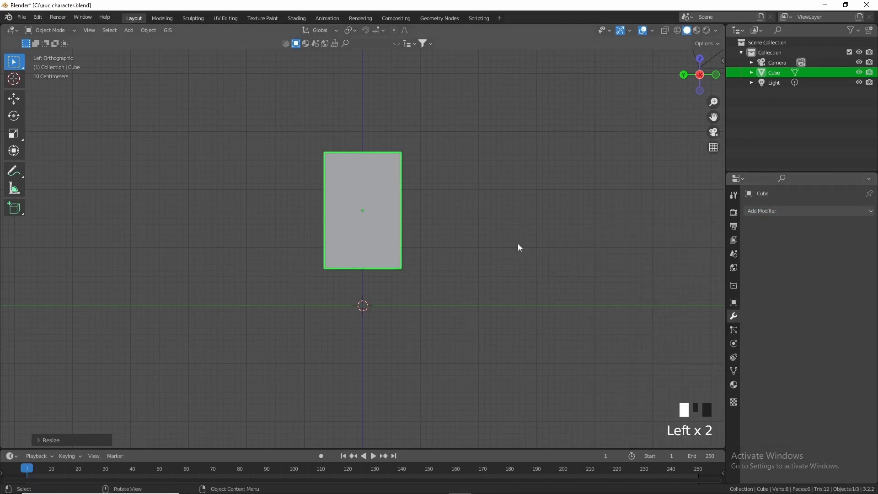
click(772, 211)
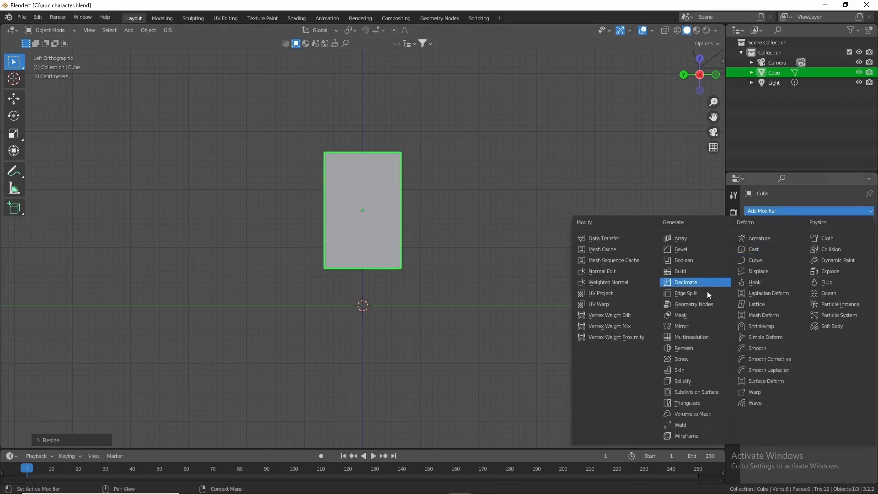
click(709, 392)
scroll(434, 264, down, 2)
middle_drag(435, 265, 491, 272)
middle_drag(461, 247, 514, 262)
scroll(514, 261, up, 3)
scroll(514, 260, down, 1)
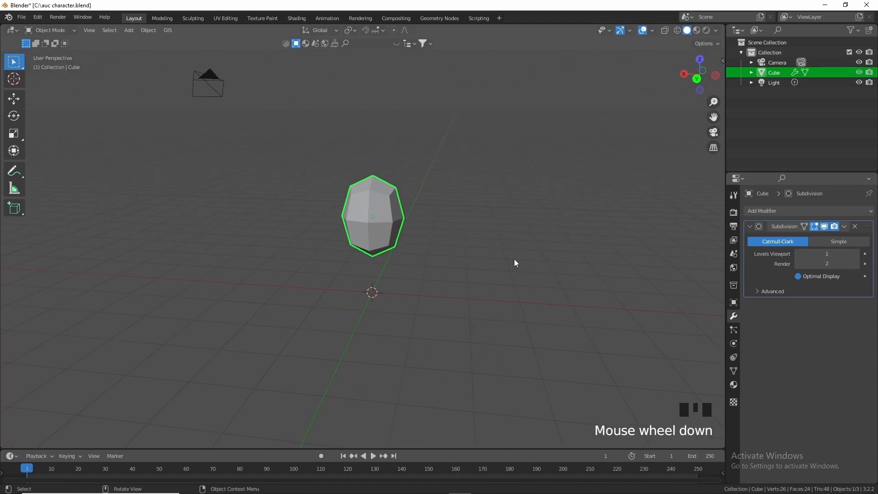
Add a horizontal loop cut around the cube's mesh and slide it down close to the base
key(Tab)
key(ctrl+r)
click(407, 242)
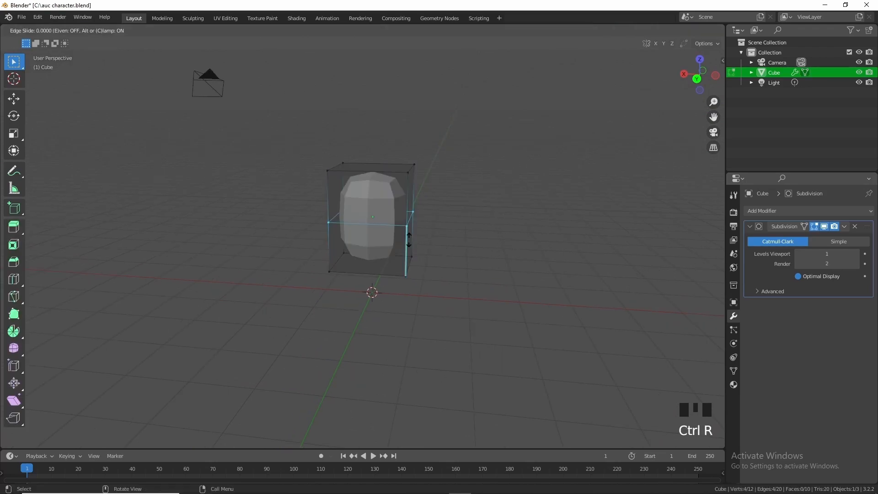
click(409, 281)
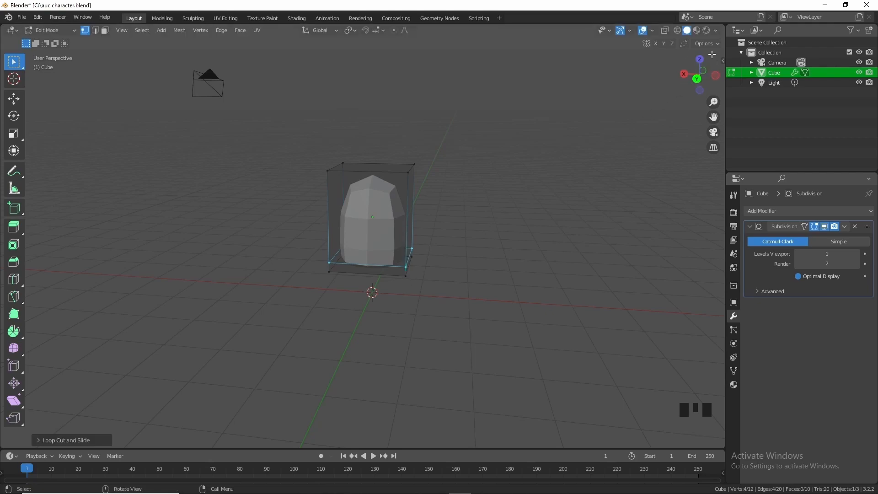
click(716, 75)
drag(361, 175, 308, 131)
scroll(370, 162, up, 2)
key(g)
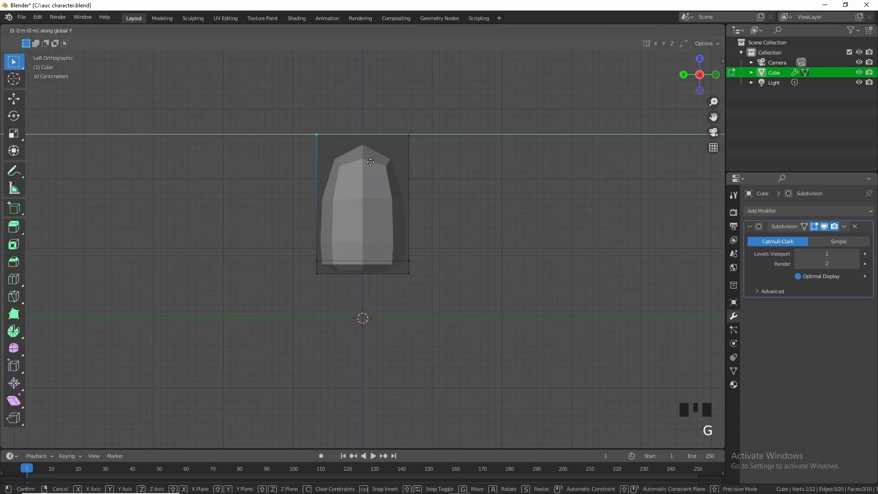
right_click(394, 166)
With X-ray on, move the cage's top edge on the positive Y side inward along Y, then return to Object Mode
click(665, 31)
drag(328, 164, 300, 114)
key(g)
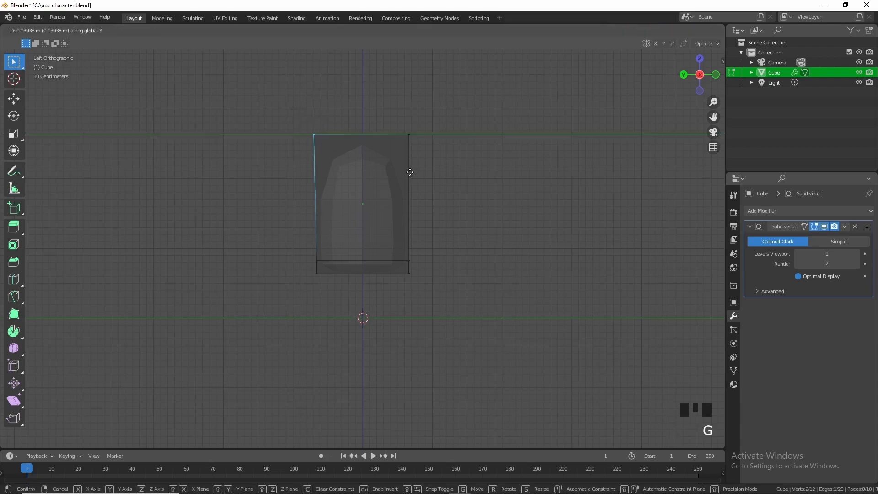
click(456, 192)
middle_drag(586, 190, 644, 204)
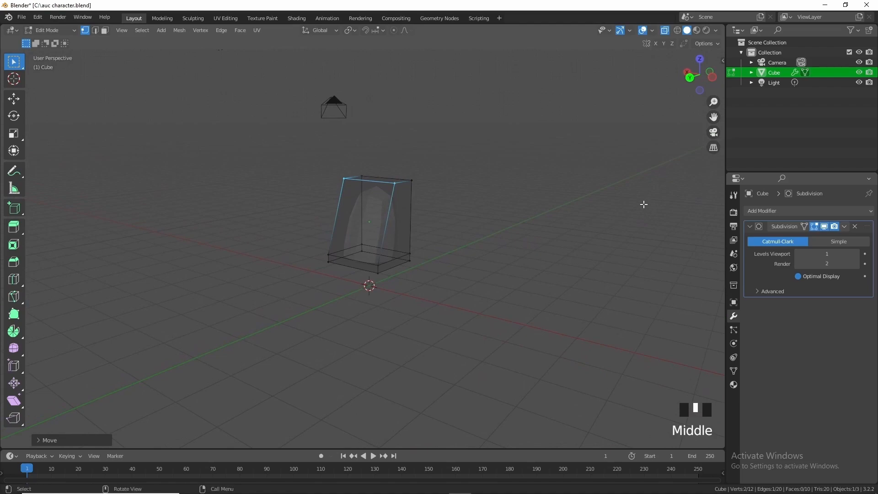
key(Tab)
middle_drag(451, 247, 629, 172)
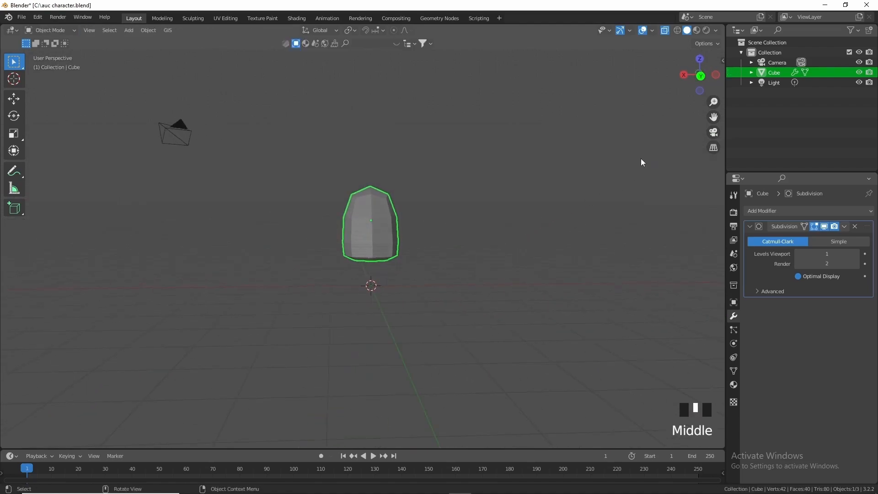
Apply the Subdivision modifier to the body and turn X-ray off
click(699, 90)
scroll(478, 241, up, 5)
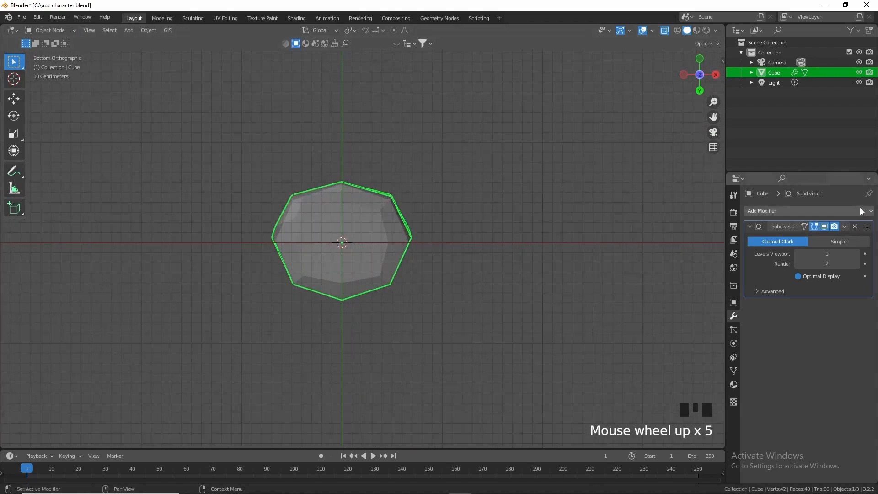
click(845, 226)
click(821, 238)
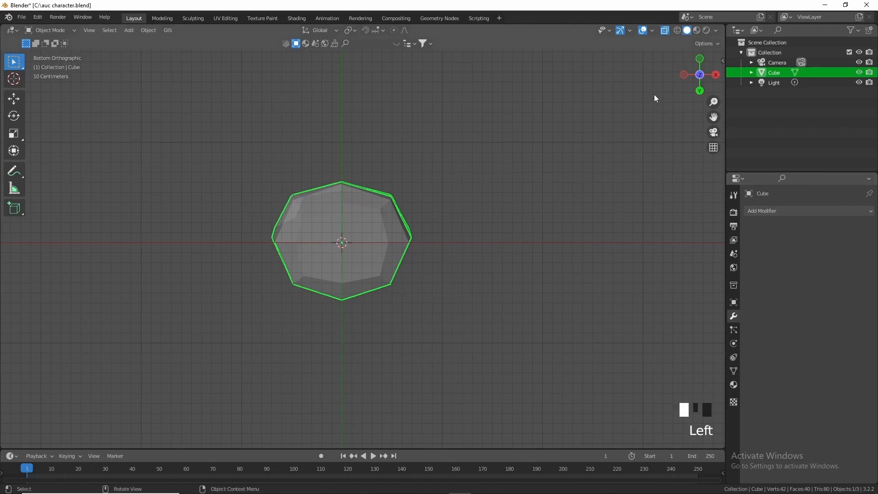
click(665, 29)
scroll(469, 221, up, 2)
scroll(470, 222, up, 2)
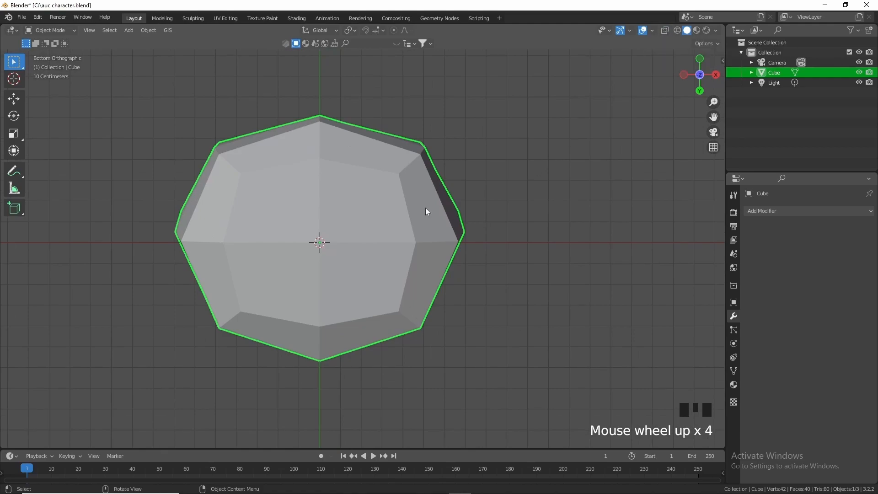
Move the middle vertex on the positive X side of the underside's inner ring along X, close to the centre line
key(Tab)
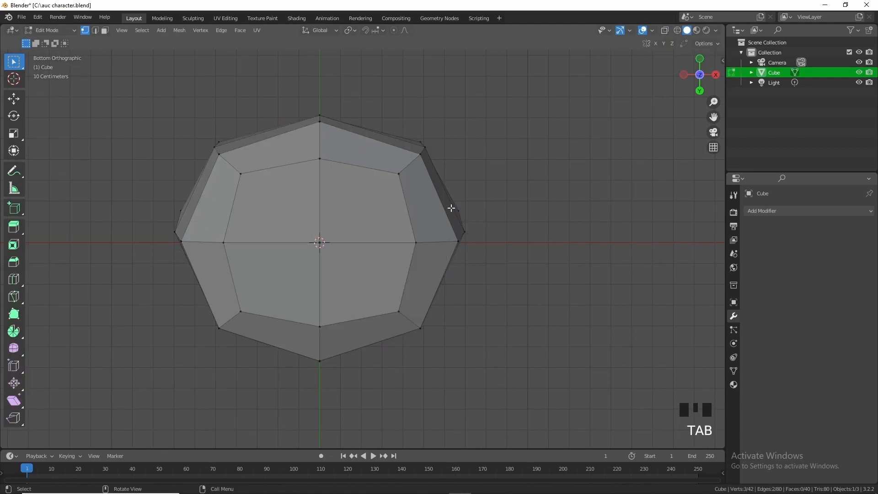
click(418, 247)
key(g)
key(x)
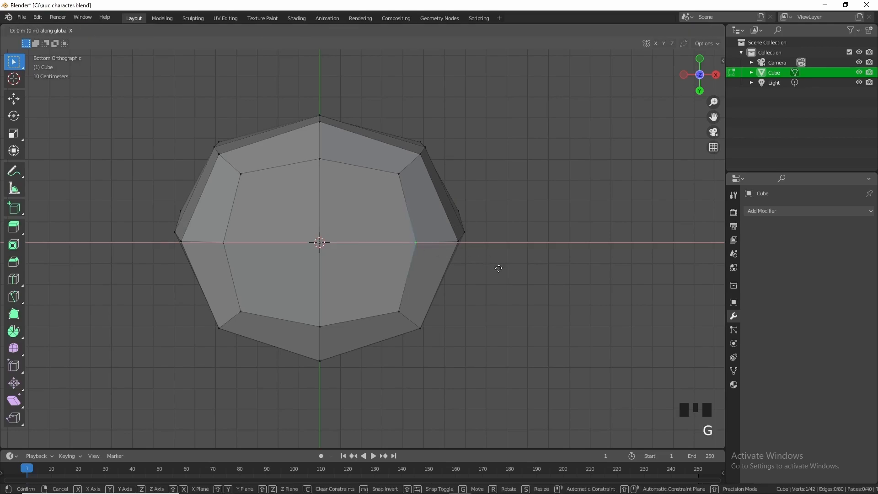
click(428, 270)
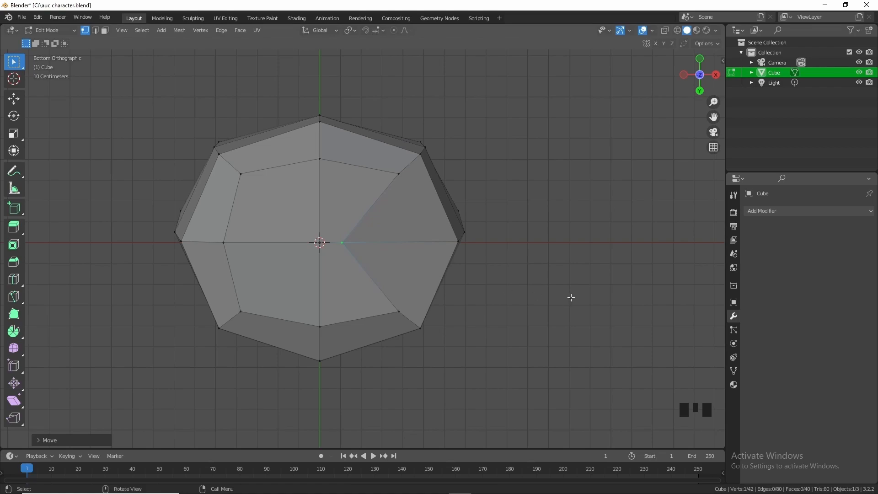
Move the inner ring's two corner vertices on the underside's positive X side about 0.13 m toward the centre along X
click(399, 173)
click(400, 310)
shift+click(431, 184)
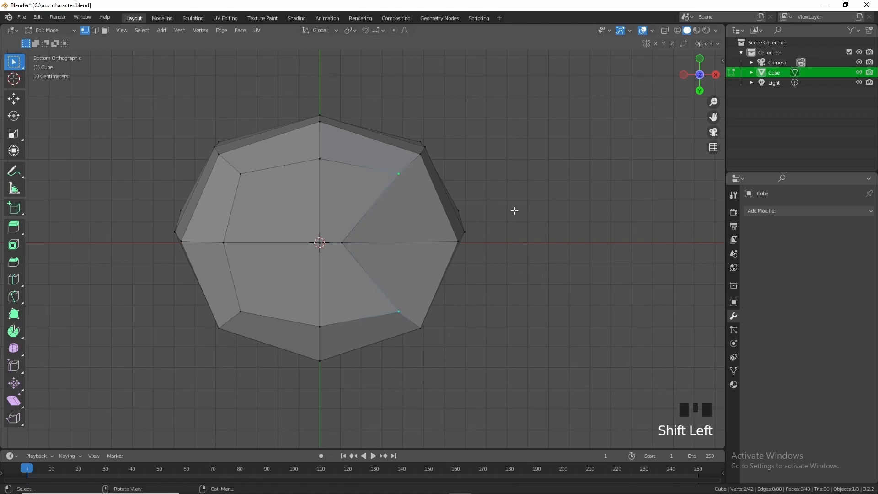
key(g)
key(y)
key(x)
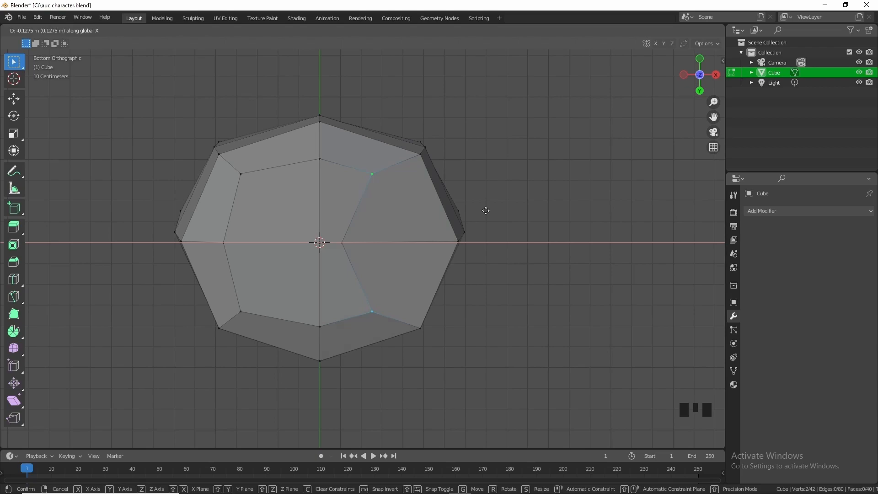
click(485, 210)
Scale the two outer corner vertices on the underside's positive X side to about 0.8 along Y
click(422, 158)
shift+click(422, 327)
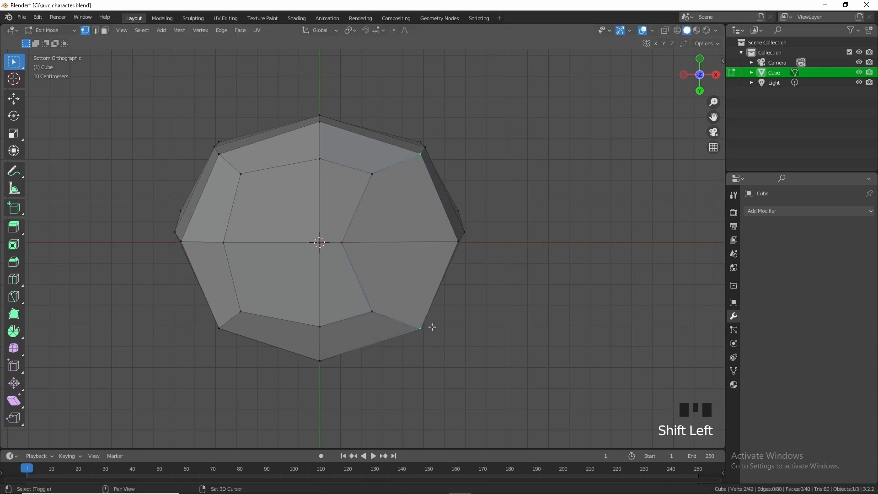
key(s)
key(y)
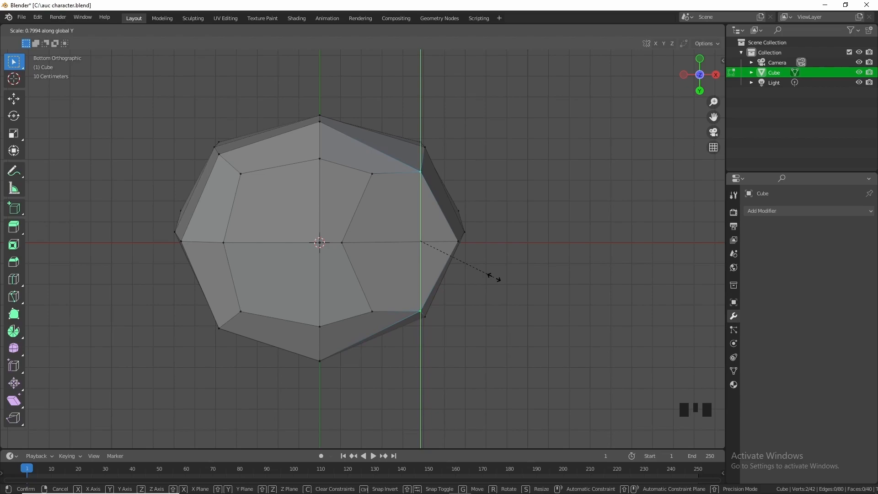
click(494, 277)
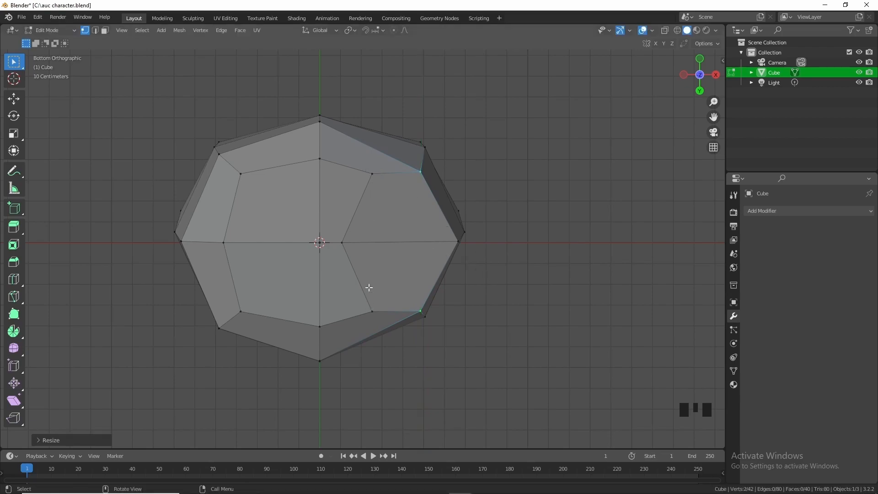
Extrude the two reshaped underside faces on the positive X side about 0.45 m down along Z as a leg
key(3)
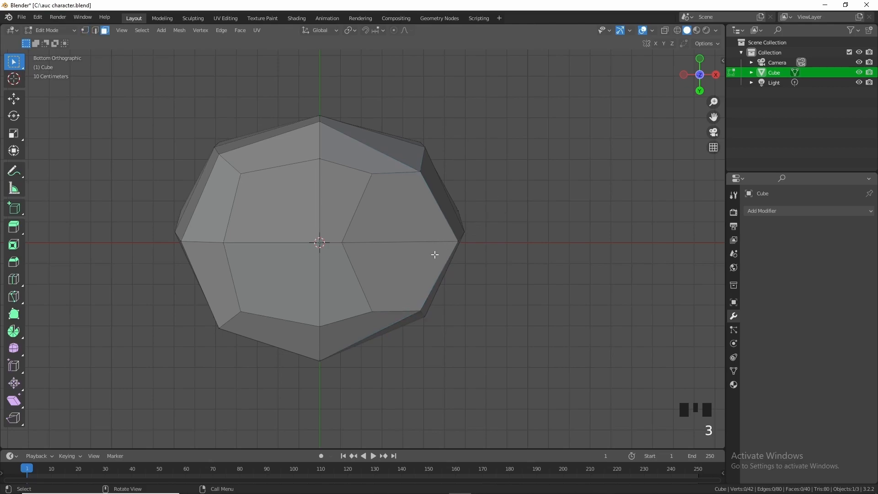
click(407, 202)
shift+click(405, 268)
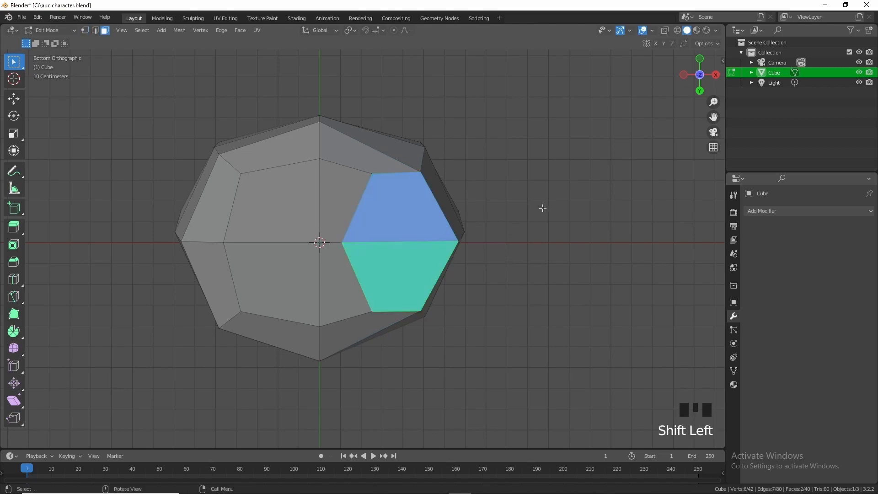
click(700, 59)
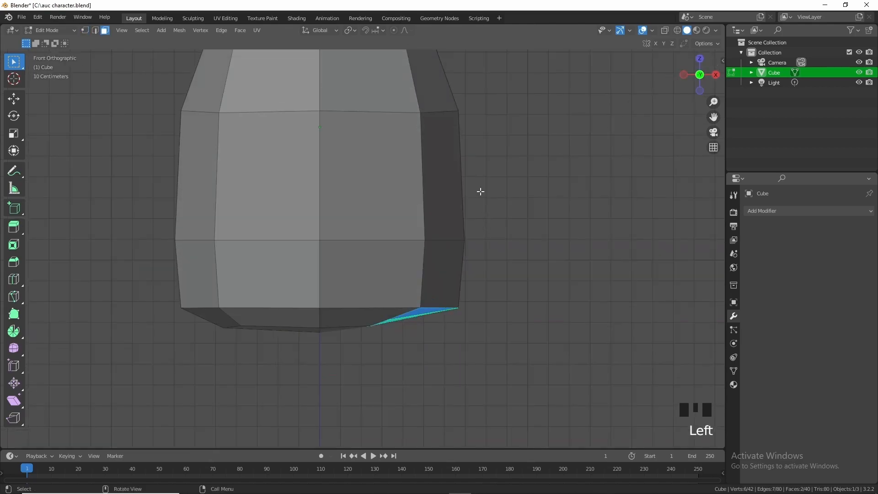
key(e)
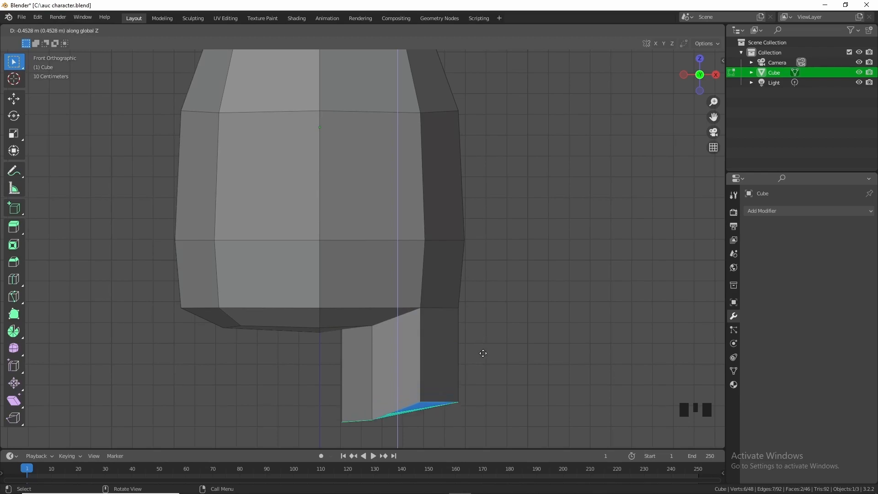
click(483, 352)
scroll(483, 352, down, 6)
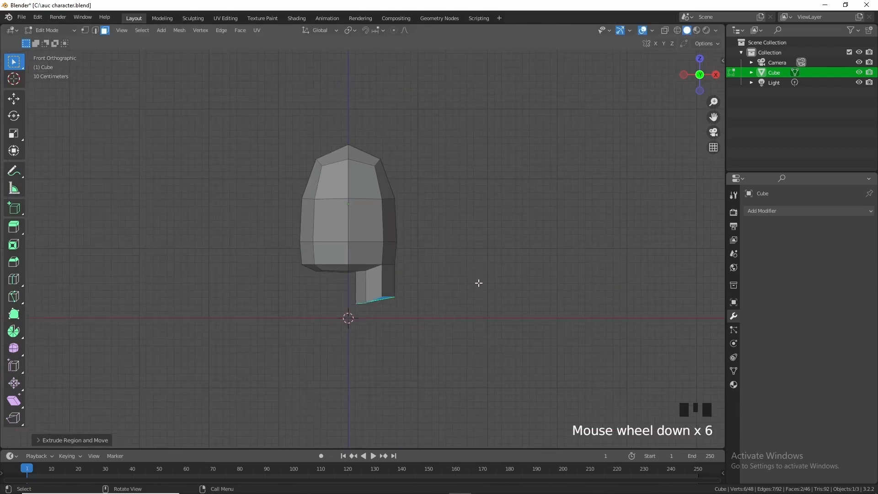
Flatten the leg's bottom faces by scaling them to 0 along Z
key(s)
key(z)
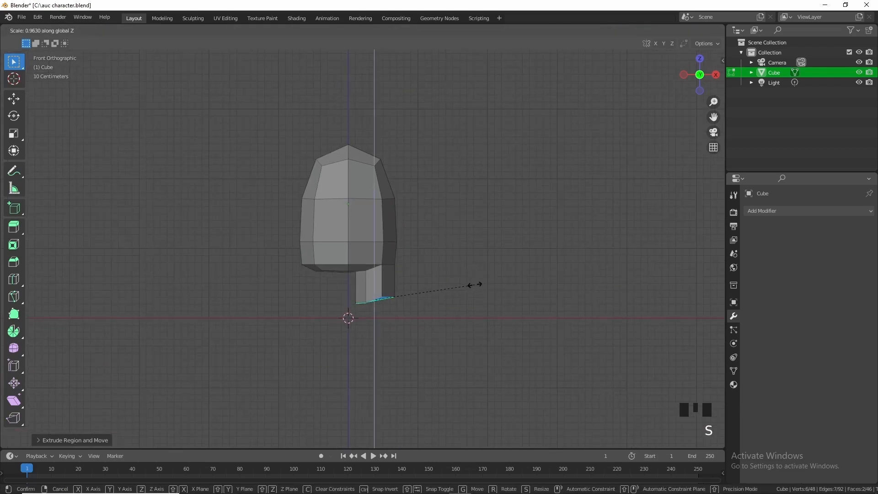
text(0)
key(Return)
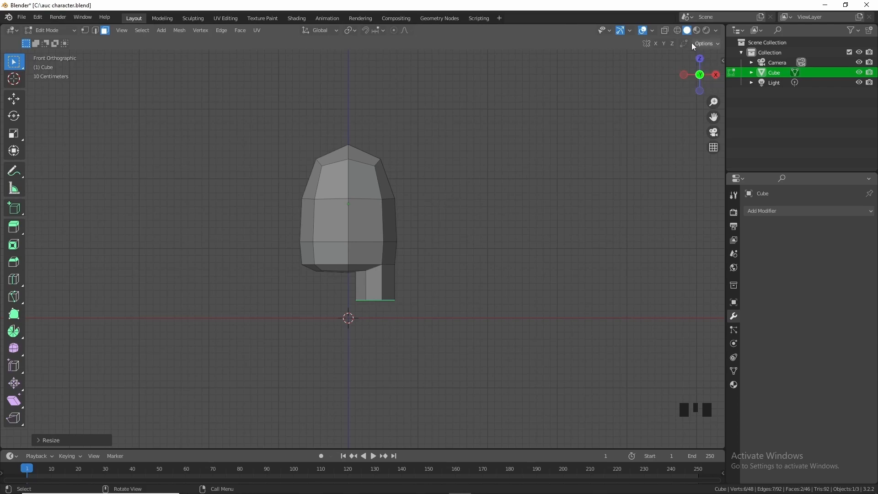
Enable X-ray and delete all faces on the body's negative X half
click(664, 30)
drag(239, 109, 349, 302)
key(x)
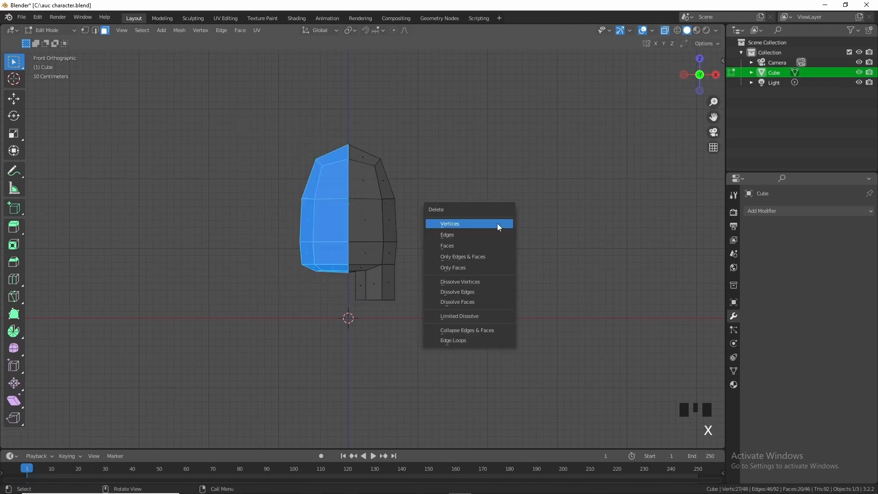
click(487, 245)
Add a Mirror modifier on the X axis to rebuild the missing half of the body and leg
scroll(491, 198, up, 3)
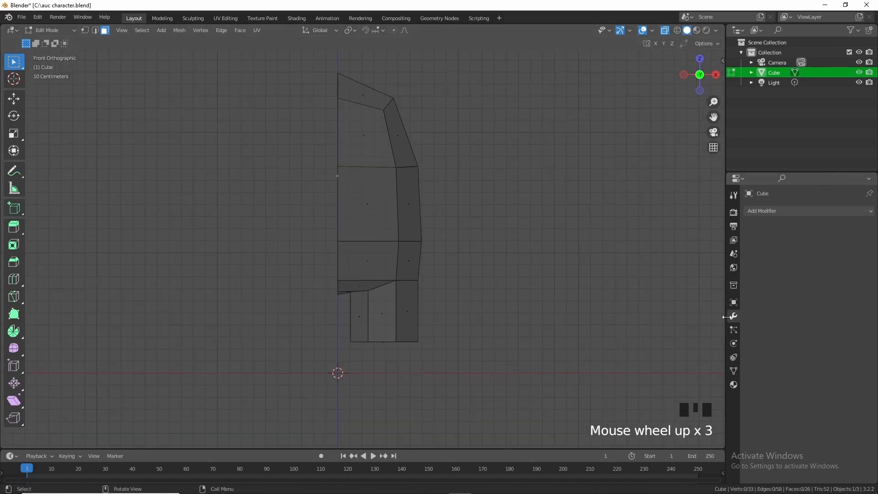
click(787, 213)
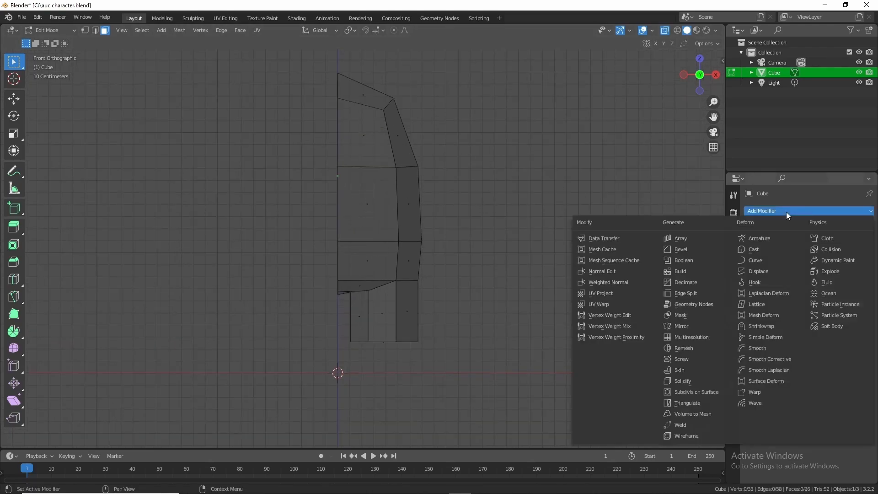
click(709, 327)
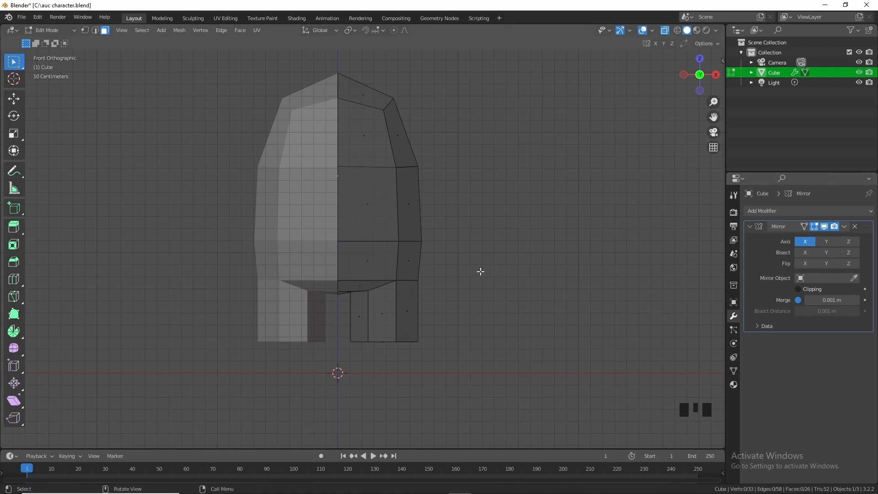
Return to Object Mode and add a Subdivision Surface modifier below the Mirror modifier
scroll(494, 234, down, 2)
middle_drag(494, 232, 323, 241)
key(Tab)
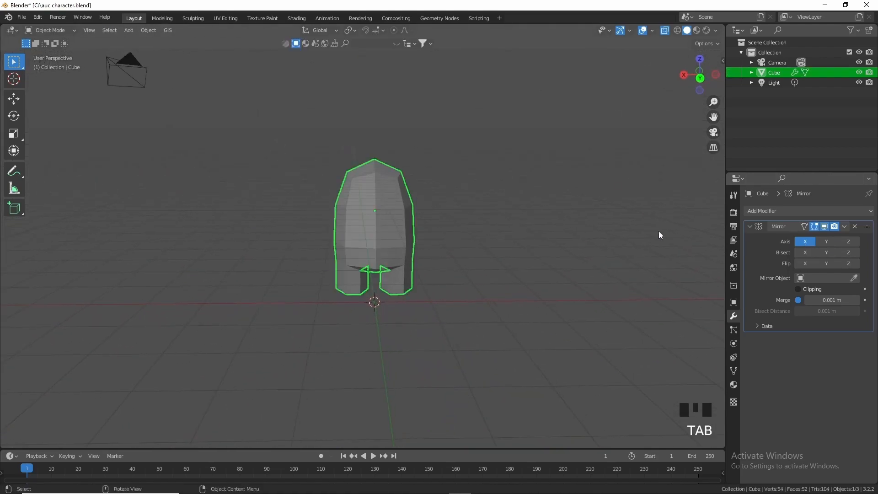
click(757, 227)
click(778, 210)
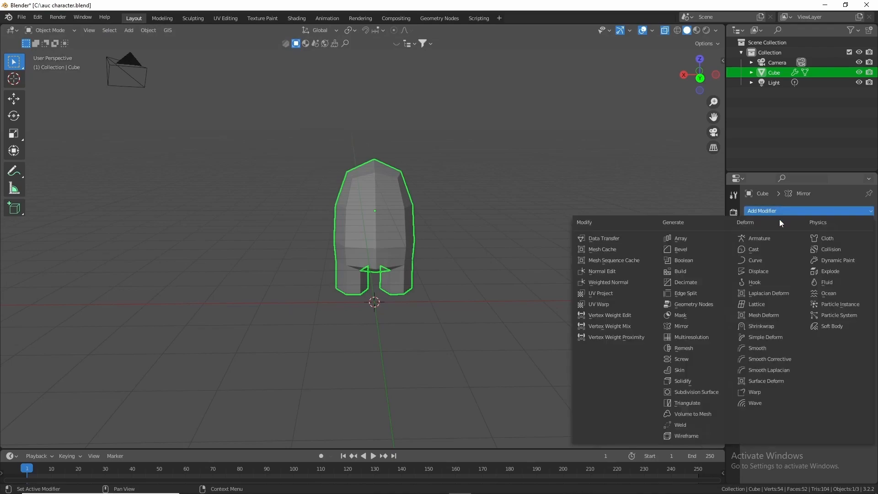
click(706, 394)
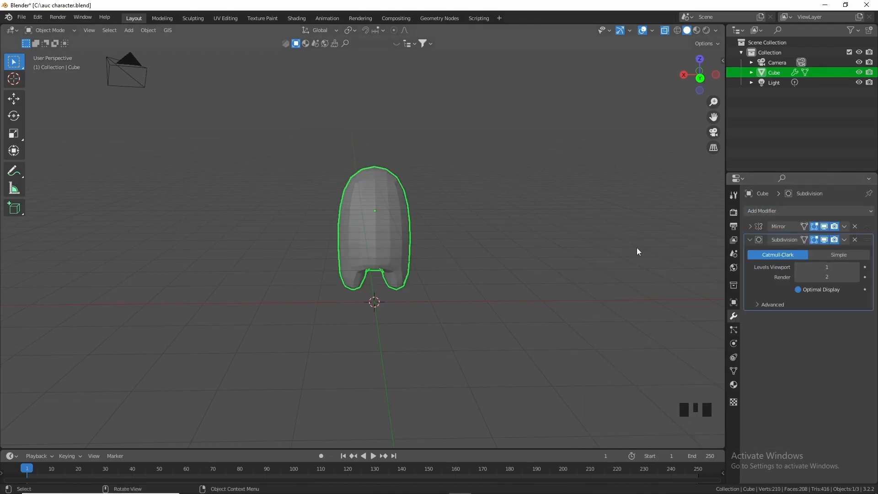
In Edit Mode, add a horizontal loop cut around the leg, slid by about 0.87 to just beneath the body
scroll(517, 274, up, 2)
key(Tab)
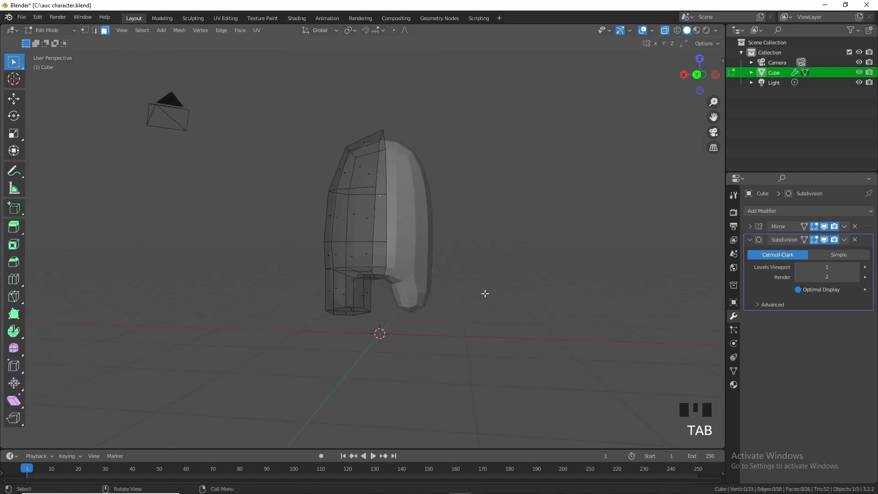
shift+middle_drag(486, 290, 508, 339)
scroll(503, 338, up, 1)
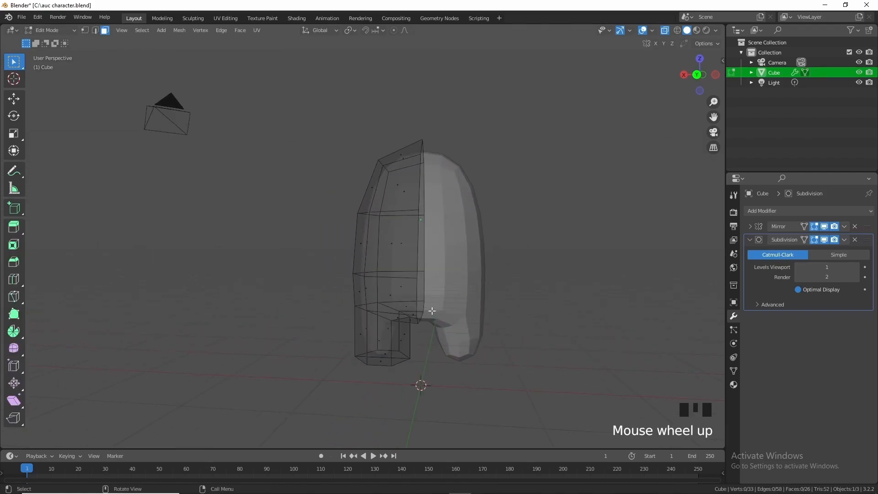
key(ctrl+r)
click(383, 332)
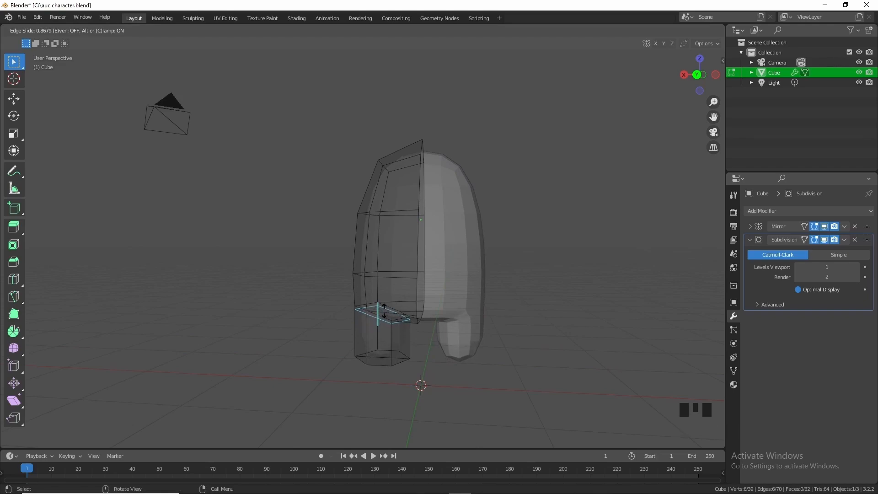
click(385, 311)
Add a second loop cut around the leg, slid by about -0.77 toward its bottom, and return to Object Mode
key(ctrl+r)
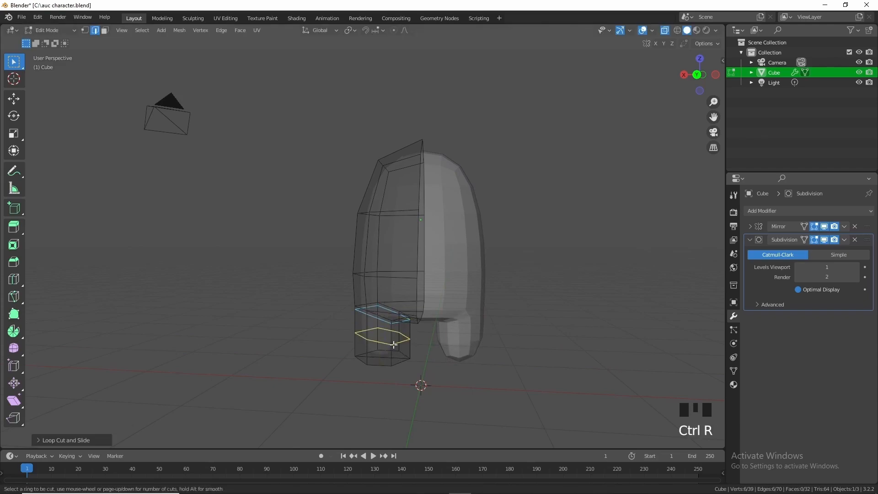
click(388, 340)
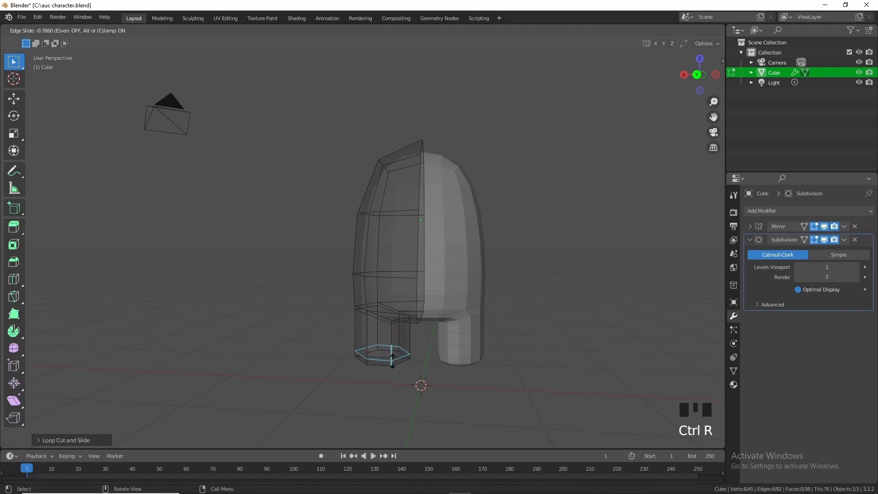
click(393, 362)
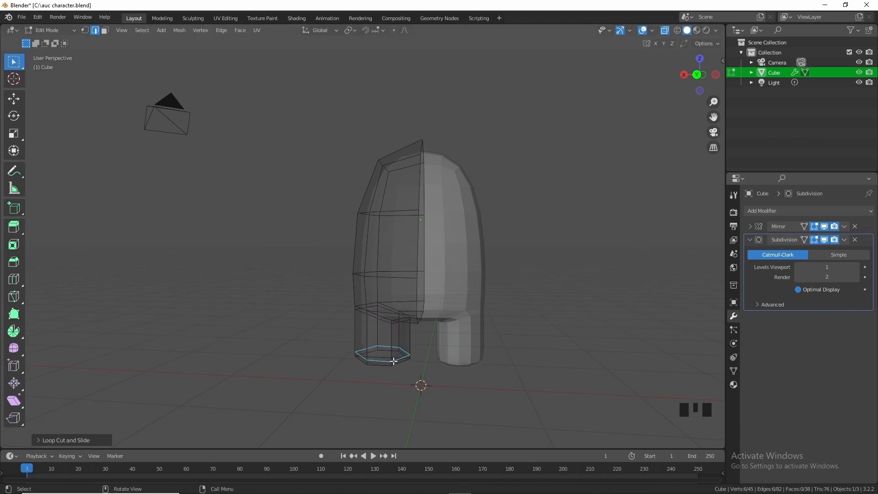
key(Tab)
scroll(553, 312, down, 3)
middle_drag(553, 312, 570, 303)
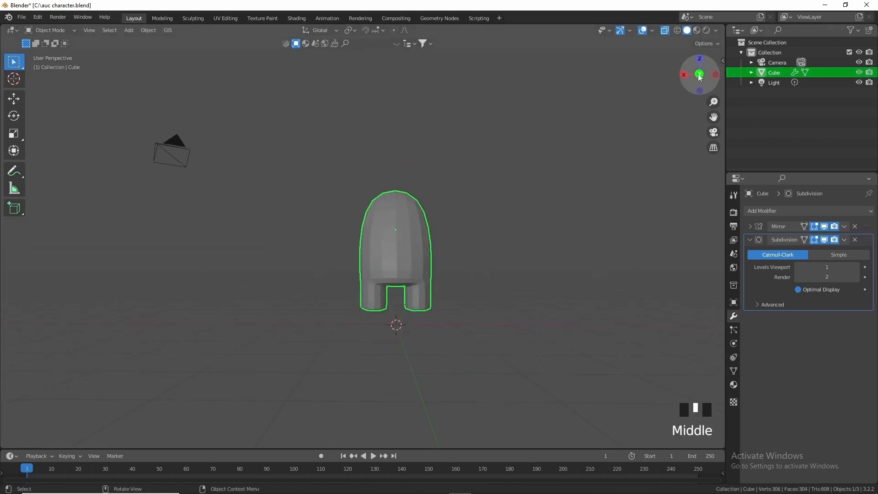
Try applying the Subdivision modifier ahead of the Mirror modifier, inspect the mesh, and undo it
click(844, 239)
click(833, 252)
scroll(446, 232, up, 2)
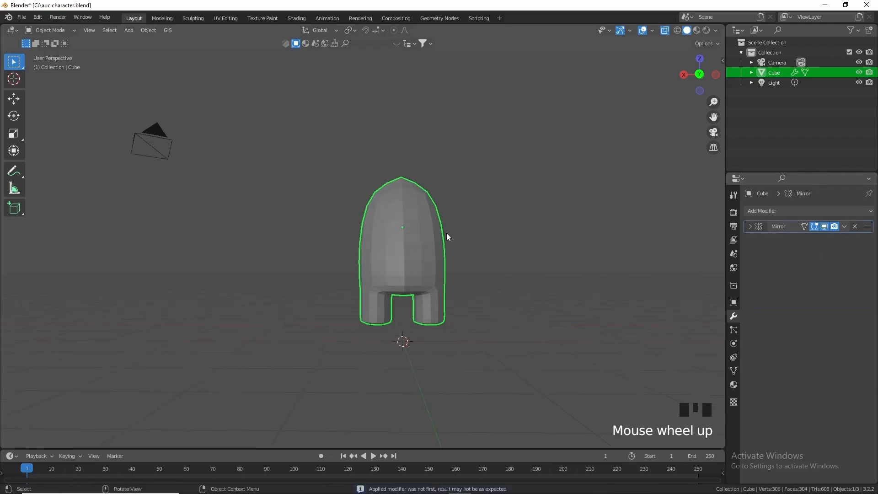
middle_drag(446, 232, 456, 265)
scroll(460, 265, up, 2)
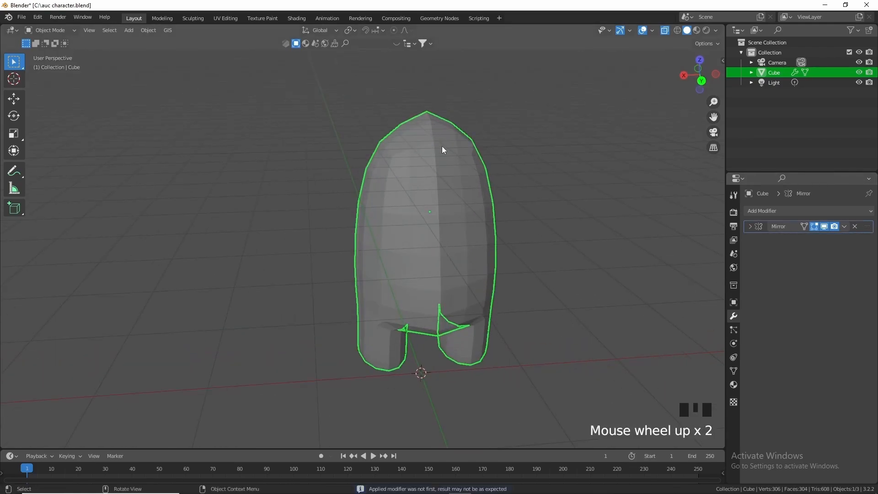
middle_drag(521, 154, 316, 269)
middle_drag(337, 200, 500, 256)
key(ctrl+z)
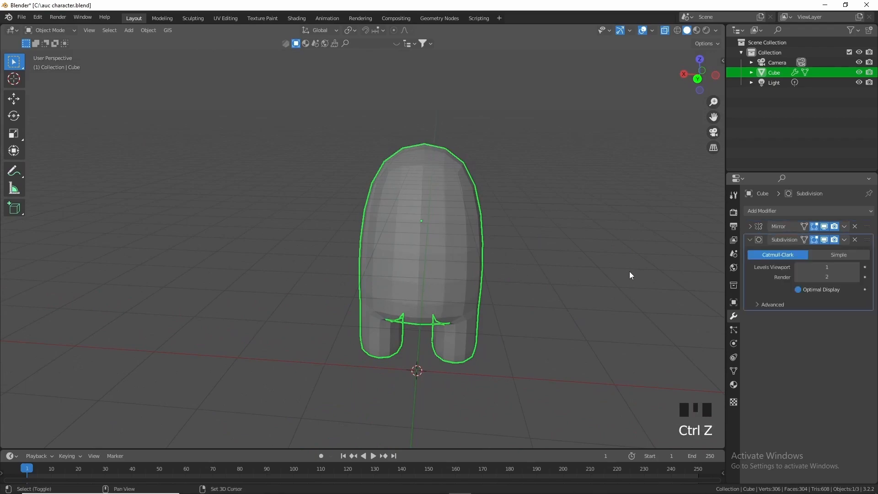
Apply the Mirror modifier first and the Subdivision modifier second
shift+middle_drag(633, 273, 549, 250)
click(844, 227)
click(839, 238)
click(843, 227)
click(809, 239)
Turn off X-ray and enter Edit Mode on the body in the back orthographic view
middle_drag(640, 256, 553, 260)
click(703, 80)
scroll(430, 242, up, 2)
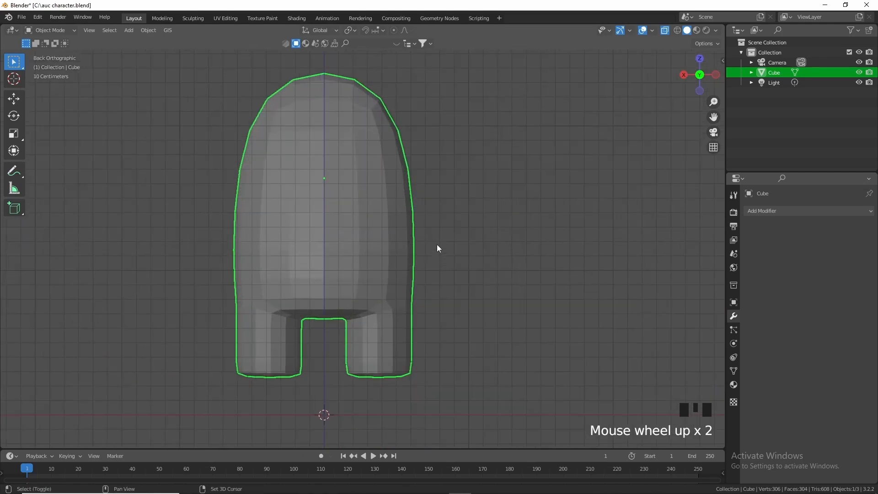
shift+middle_drag(437, 244, 472, 293)
click(667, 30)
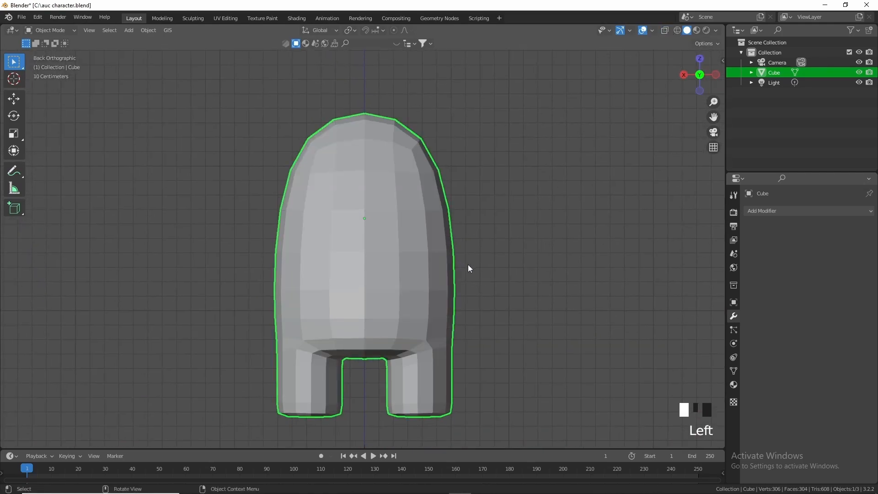
key(Tab)
scroll(474, 275, up, 2)
drag(16, 67, 30, 77)
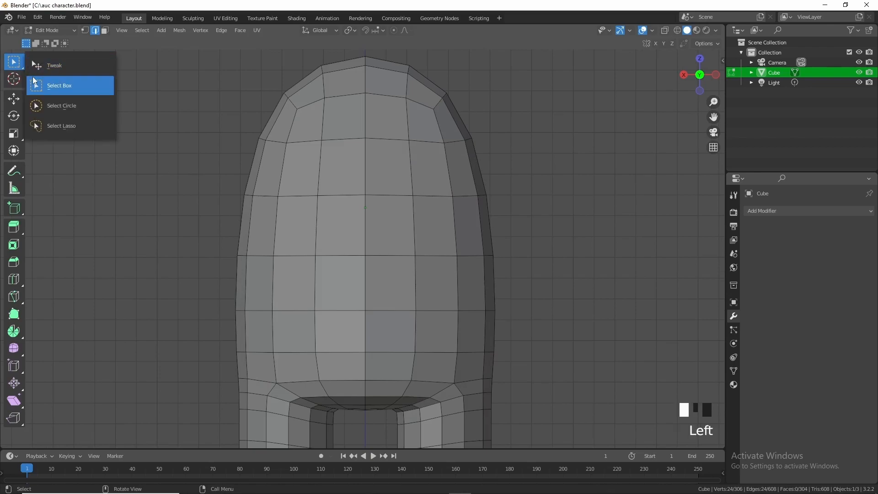
click(75, 85)
key(3)
drag(18, 67, 81, 110)
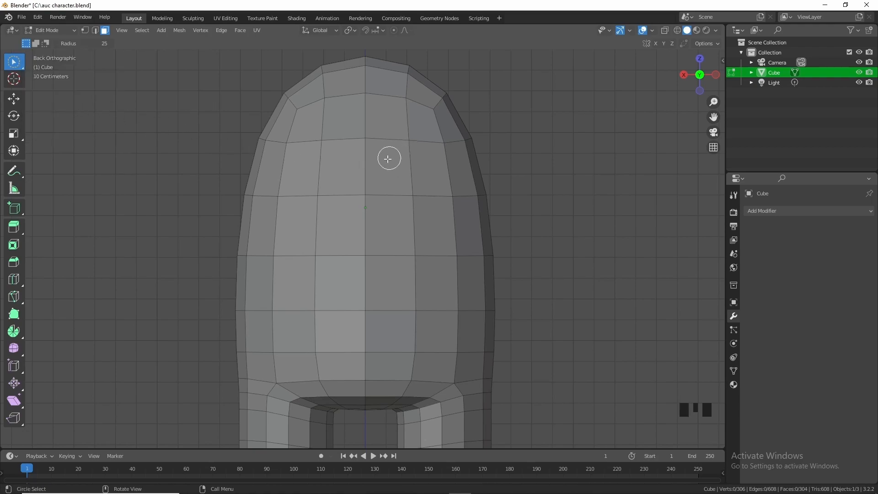
click(22, 67)
drag(23, 67, 54, 87)
Scale the two vertices at the visor area's lower corners on the positive Y side to about 0.9 along X
key(1)
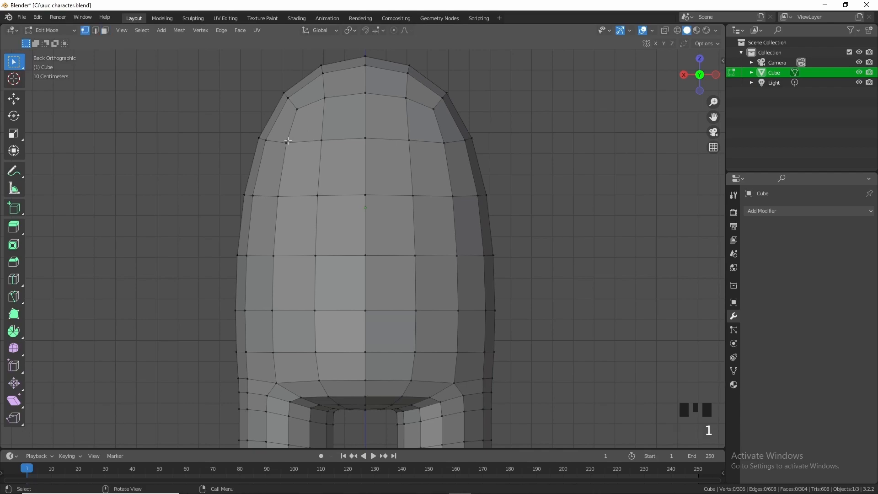
click(279, 195)
shift+click(453, 196)
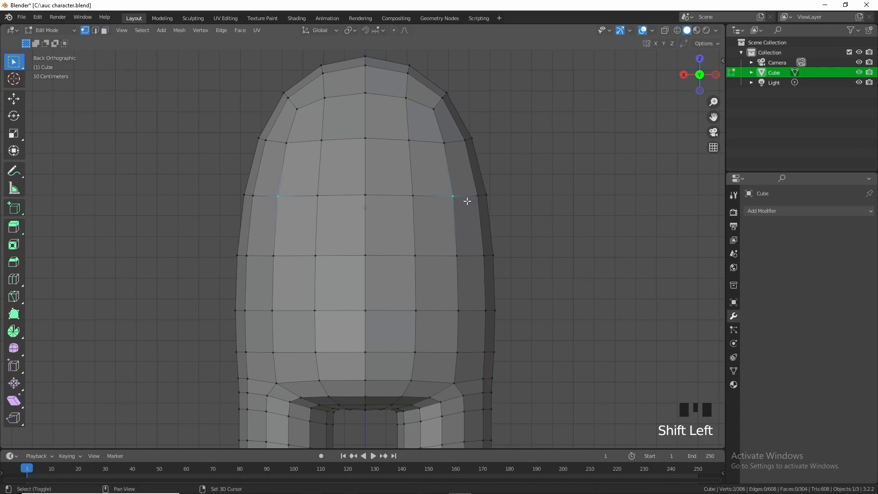
key(s)
key(x)
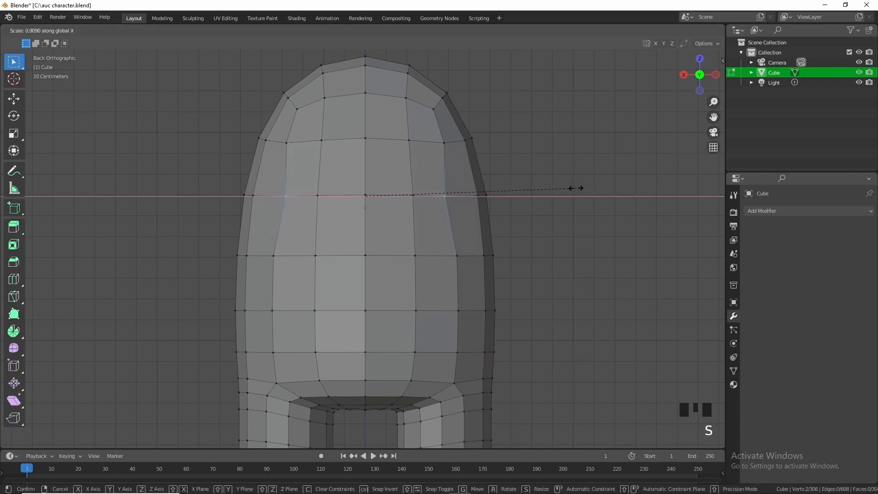
click(569, 187)
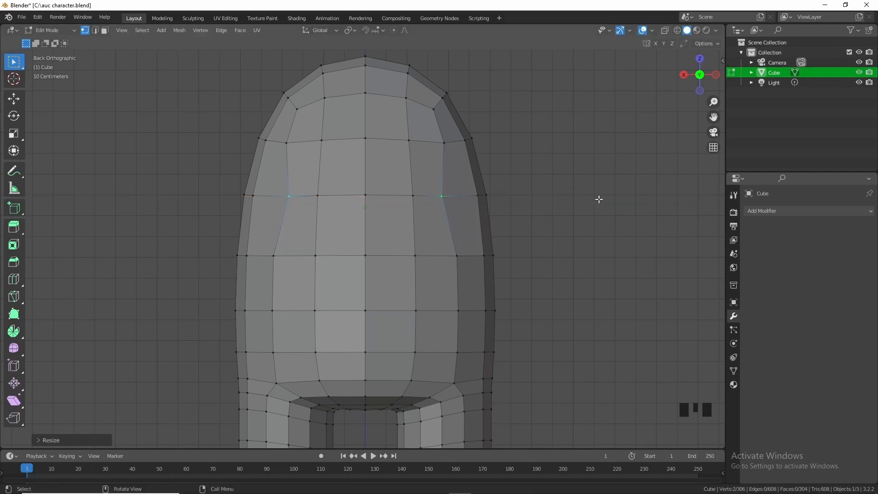
Move the visor area's two lower corner vertices about 0.06 m up along Z
key(g)
key(z)
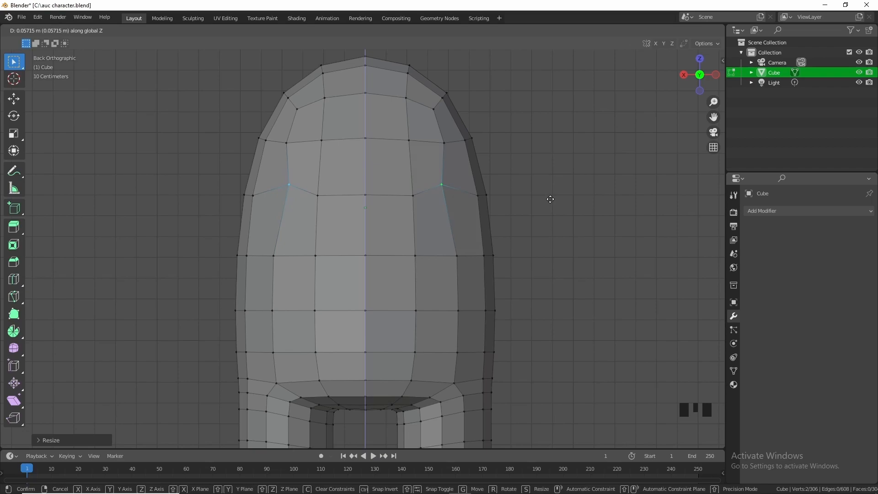
click(550, 200)
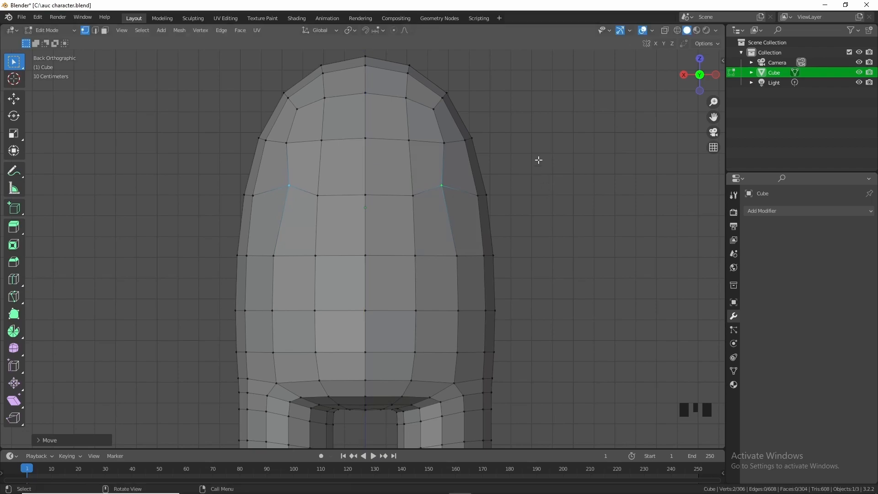
From the top view, move the same two corner vertices about 0.03 m outward along Y
click(698, 64)
key(g)
key(y)
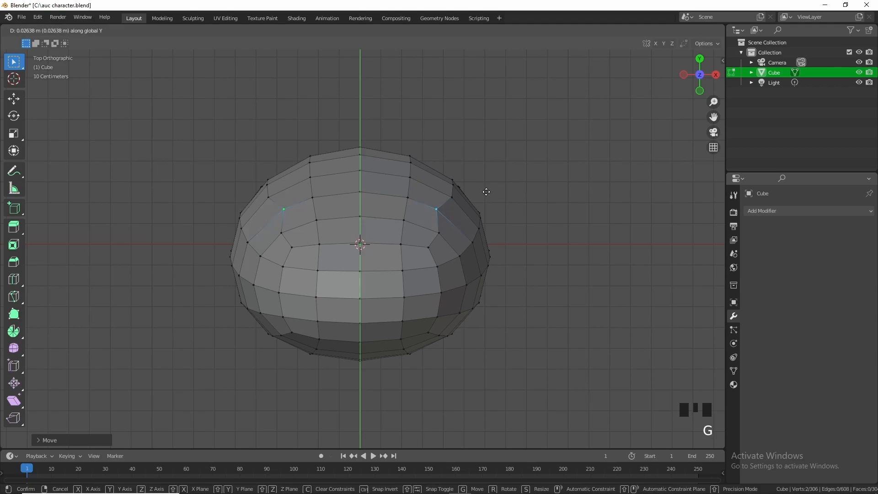
click(487, 191)
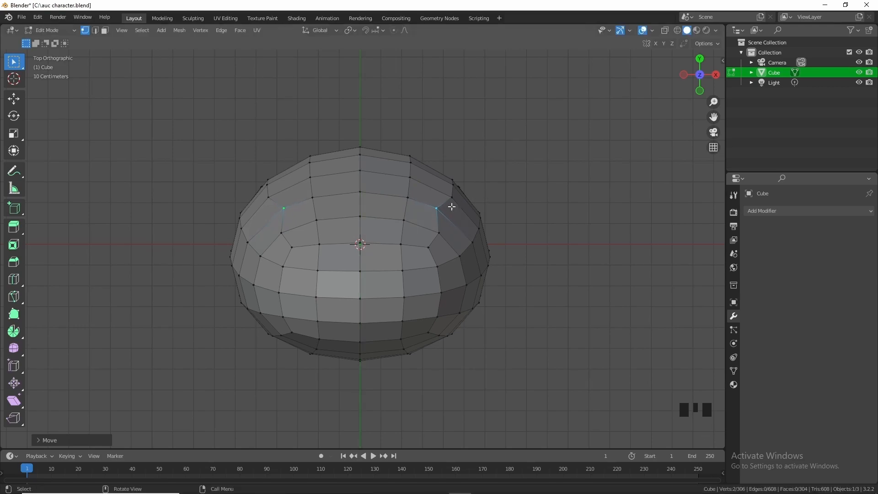
Extrude the eight visor faces high on the positive Y side about 0.1 m inward using circle selection
middle_drag(491, 206, 273, 123)
key(3)
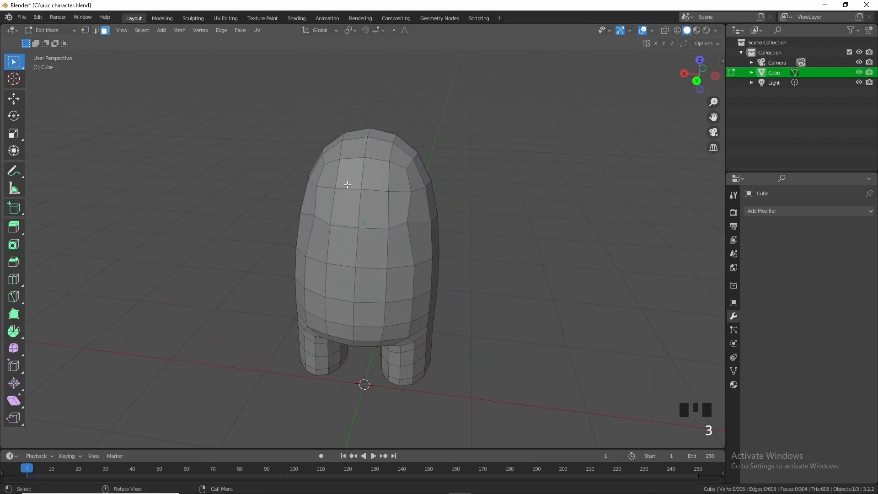
mouse_move(14, 62)
mouse_down()
mouse_move(69, 84)
mouse_move(72, 111)
mouse_up()
mouse_move(362, 201)
mouse_down()
mouse_move(380, 197)
mouse_move(348, 188)
mouse_up()
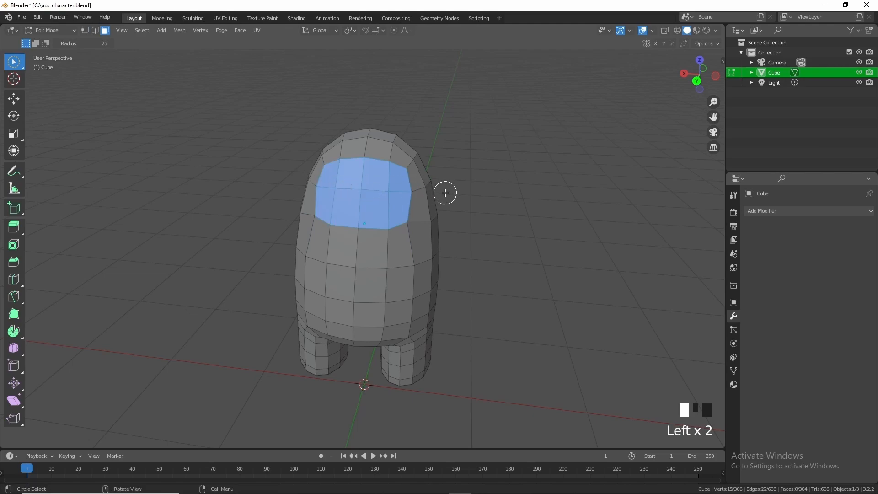
middle_drag(446, 192, 368, 200)
key(e)
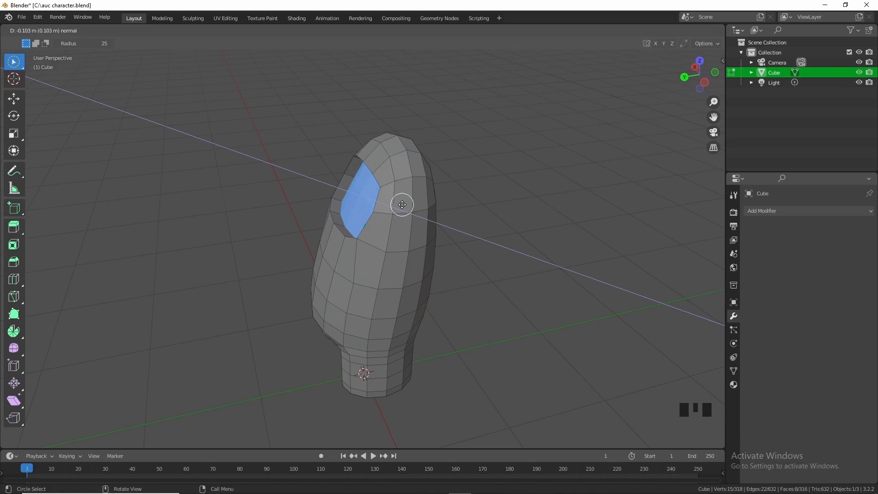
click(407, 203)
Inset the recessed visor faces about 0.02 m and extrude them outward about 0.24 m
middle_drag(413, 203, 489, 220)
key(i)
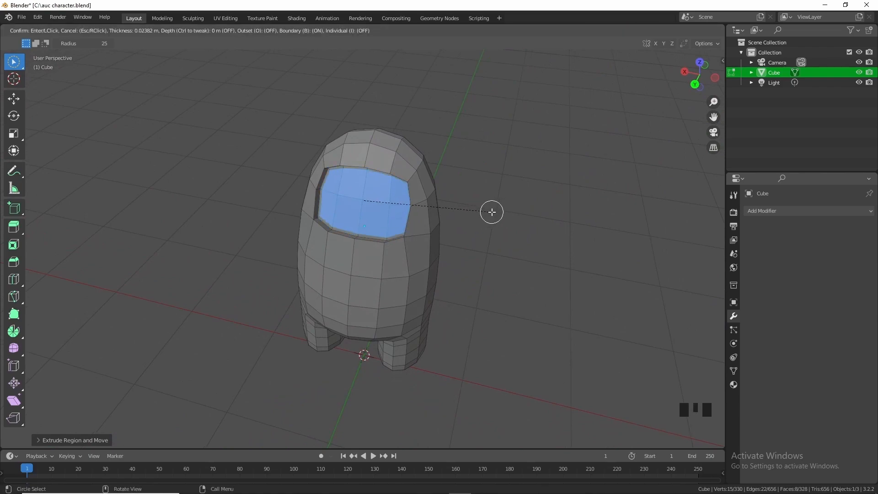
click(493, 213)
middle_drag(421, 202, 440, 209)
key(e)
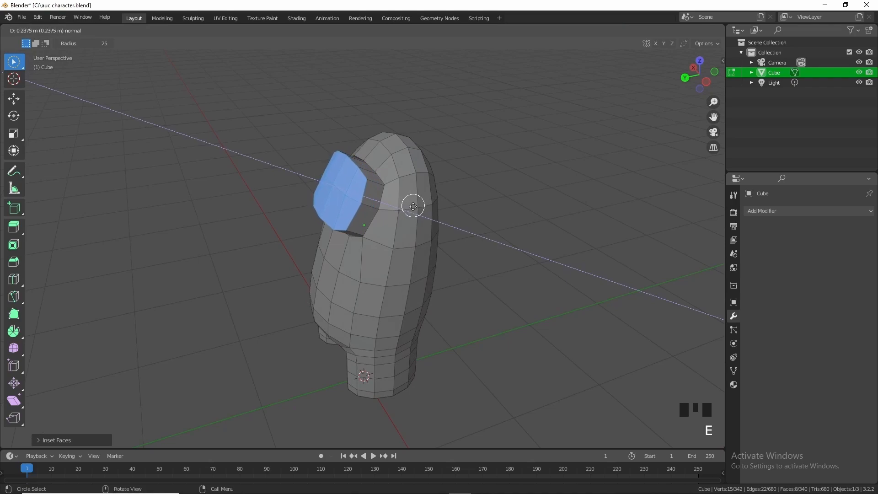
click(413, 206)
Extrude the twelve faces on the upper back about 0.22 m along negative Y to form a backpack
middle_drag(459, 225, 453, 206)
click(700, 83)
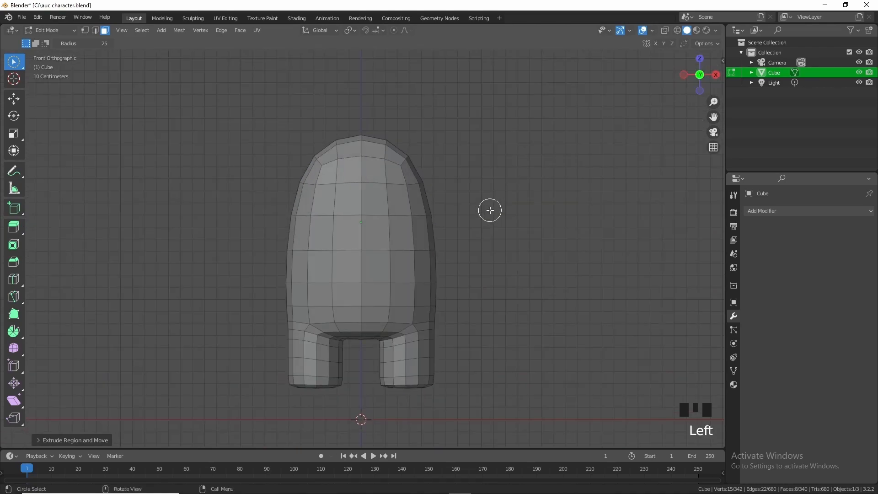
scroll(490, 210, up, 2)
mouse_move(323, 190)
mouse_down()
mouse_move(330, 205)
mouse_move(407, 218)
mouse_move(357, 259)
mouse_move(320, 260)
mouse_up()
middle_drag(320, 260, 487, 285)
key(e)
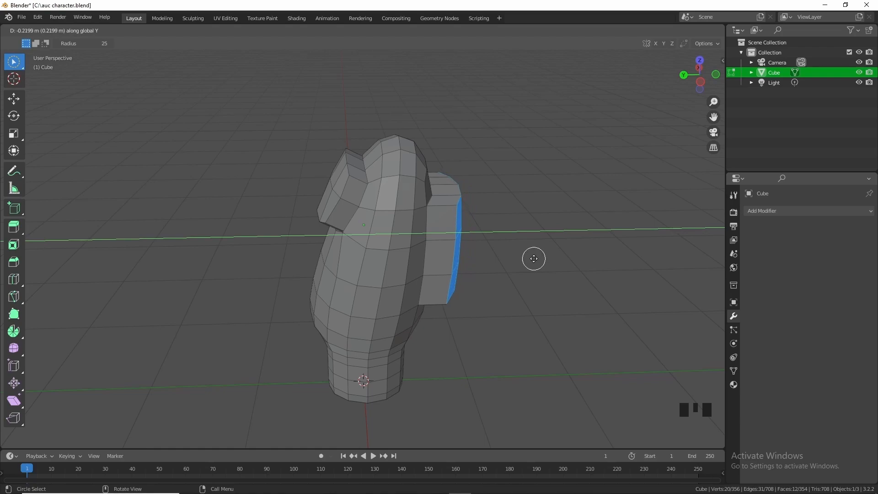
click(533, 259)
Add two edge loops around the backpack's sides, one close to its outer face and one close to the body
shift+middle_drag(533, 256, 486, 272)
scroll(487, 272, up, 2)
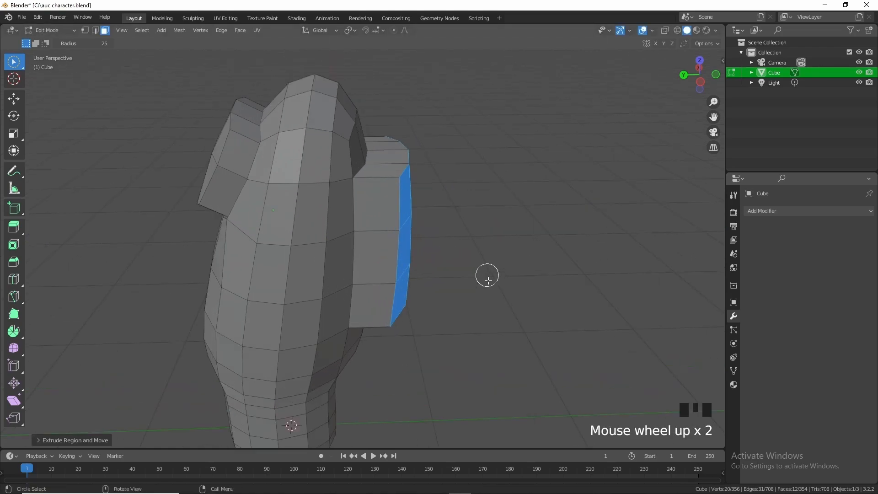
key(2)
key(ctrl+r)
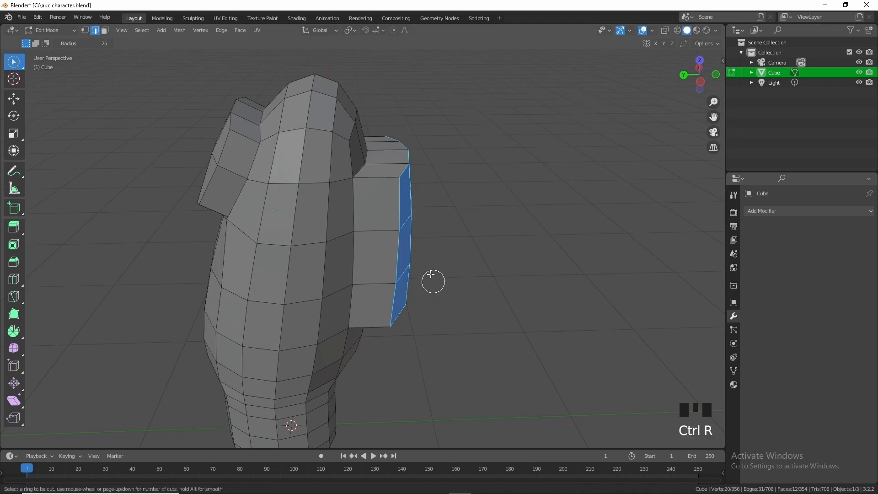
click(384, 167)
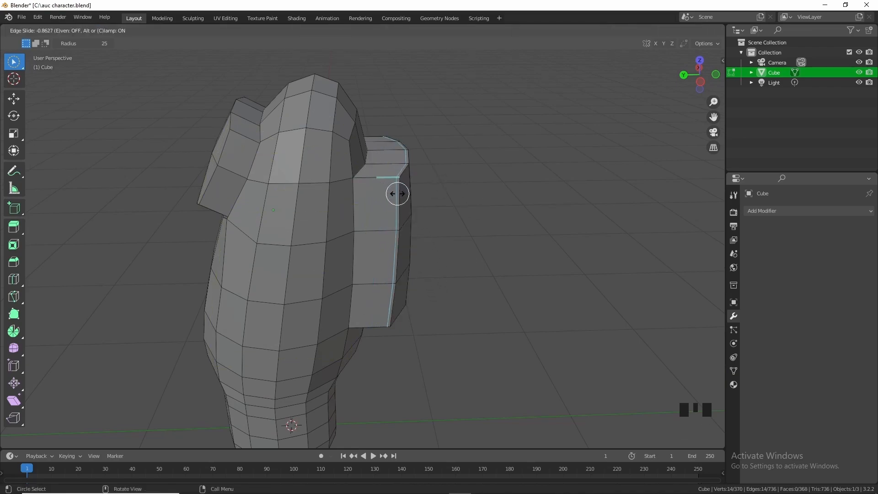
click(398, 193)
key(ctrl+r)
click(372, 183)
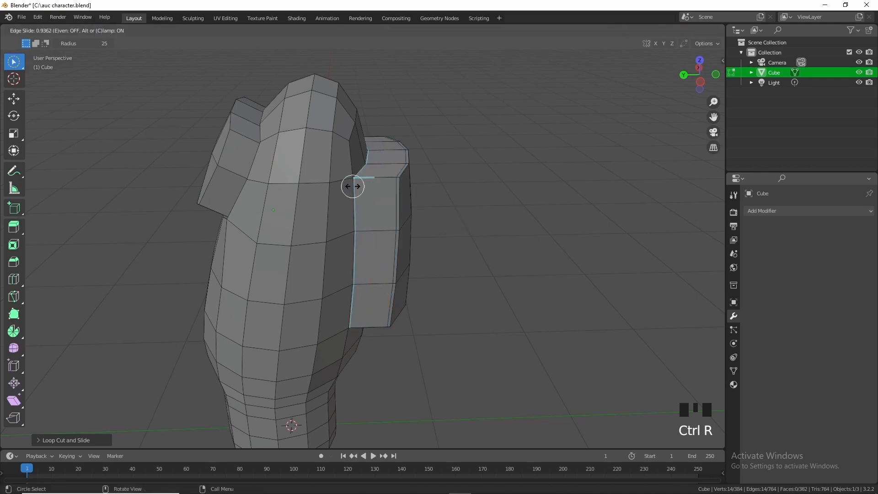
click(354, 186)
Try to select the edge loop where the backpack meets the body, and switch from circle to box selection
scroll(393, 208, up, 5)
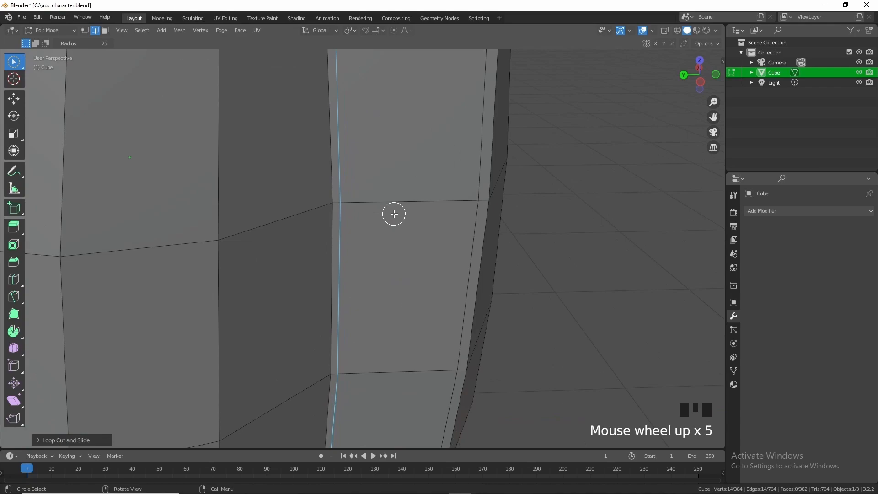
key(2)
alt+click(335, 169)
scroll(411, 200, down, 3)
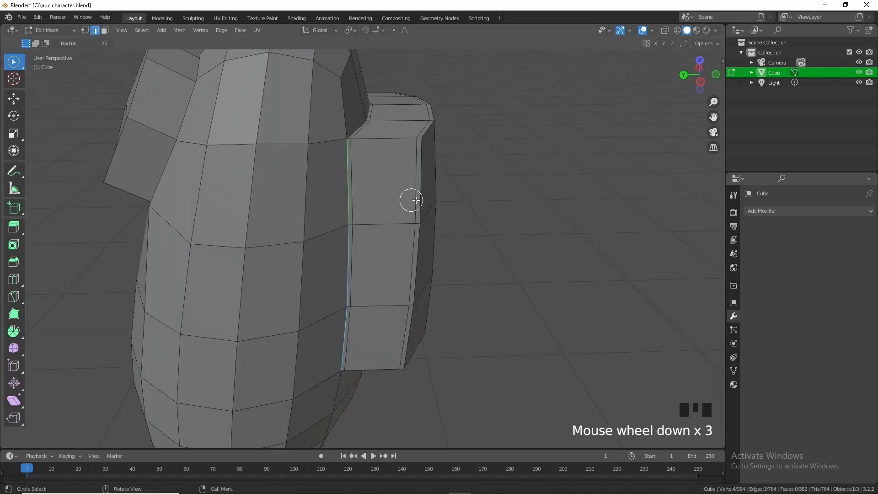
alt+click(355, 120)
alt+click(360, 130)
drag(7, 67, 78, 86)
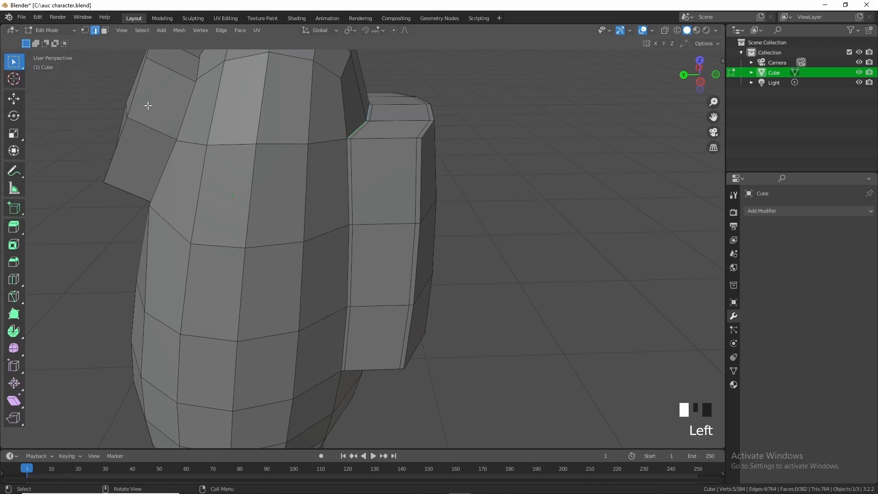
Shrink the whole edge loop where the backpack meets the body about 0.03 m inward
alt+click(355, 128)
alt+shift+click(359, 130)
alt+shift+click(354, 145)
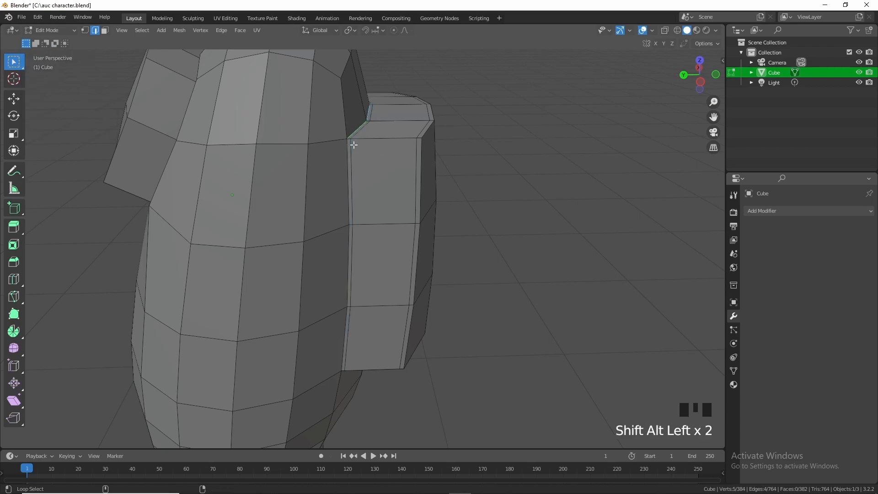
scroll(346, 146, down, 3)
middle_drag(402, 182, 361, 186)
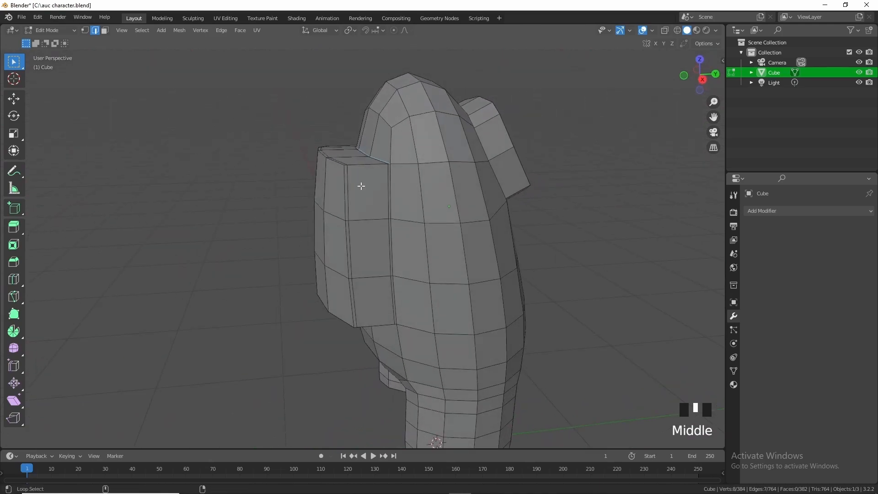
alt+shift+click(394, 182)
middle_drag(405, 248, 503, 253)
alt+shift+click(428, 280)
scroll(516, 303, up, 4)
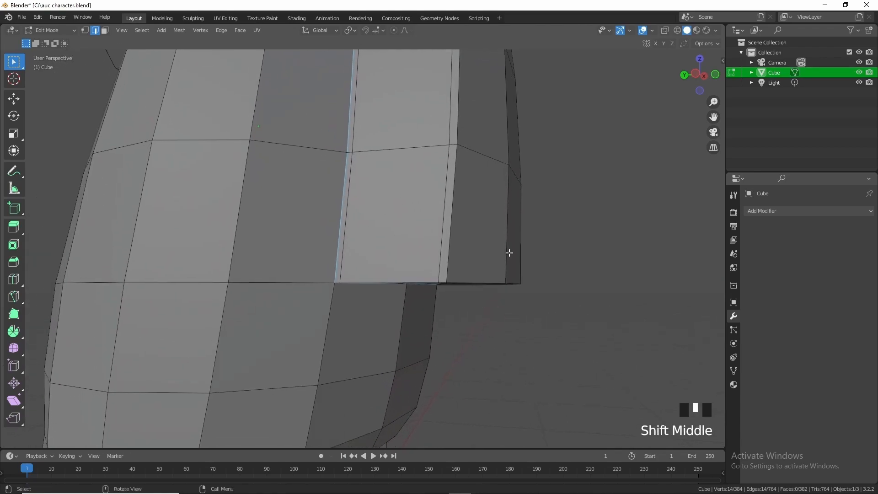
key(alt+s)
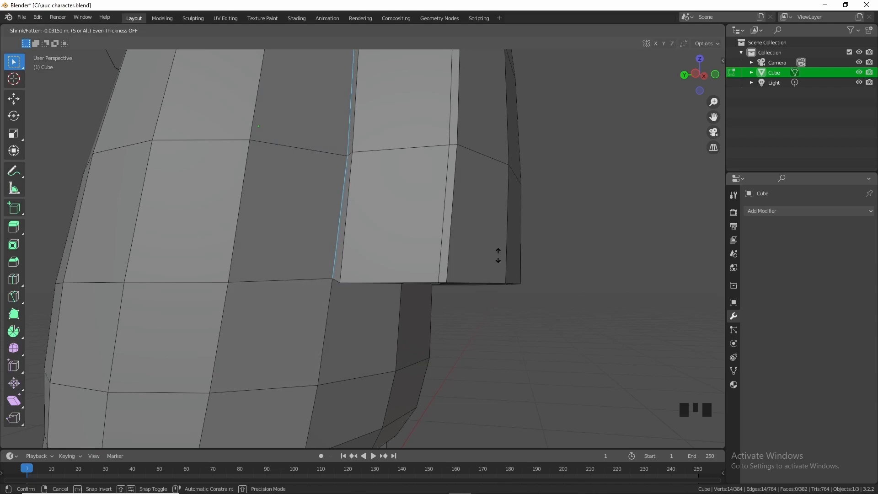
click(498, 255)
Move the backpack's base edge loop slightly toward negative Y
scroll(504, 244, down, 4)
middle_drag(503, 243, 292, 279)
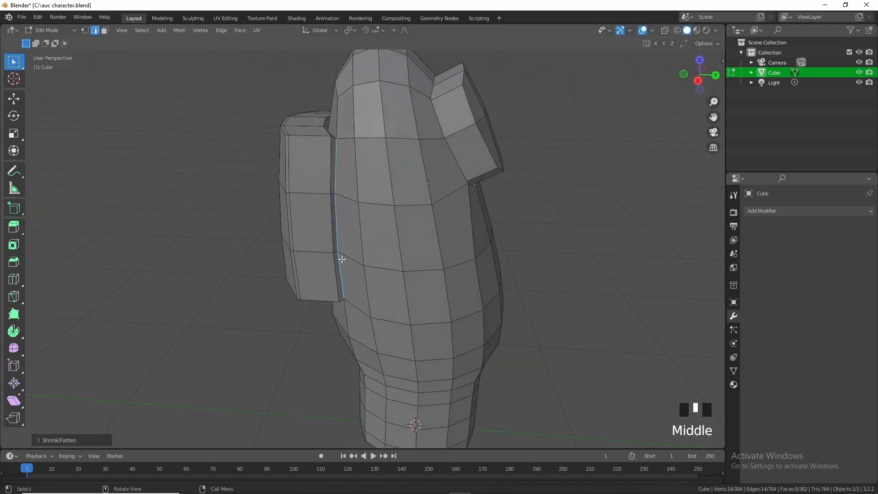
key(g)
key(y)
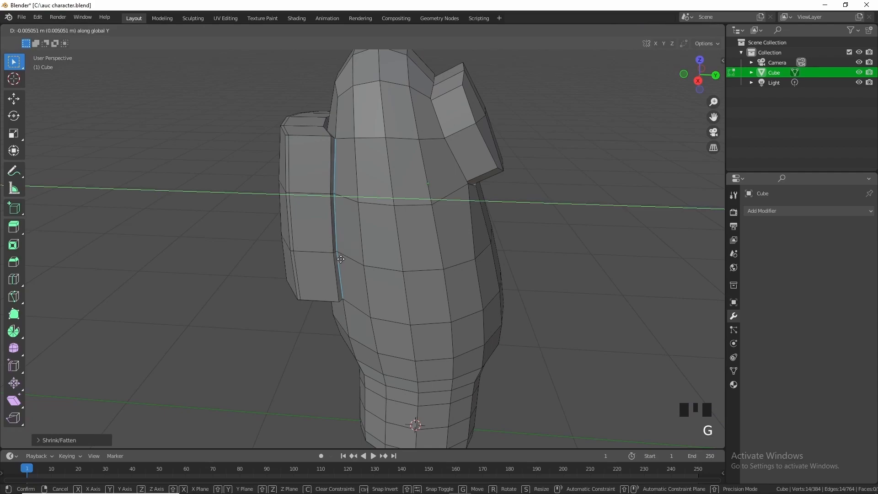
click(340, 258)
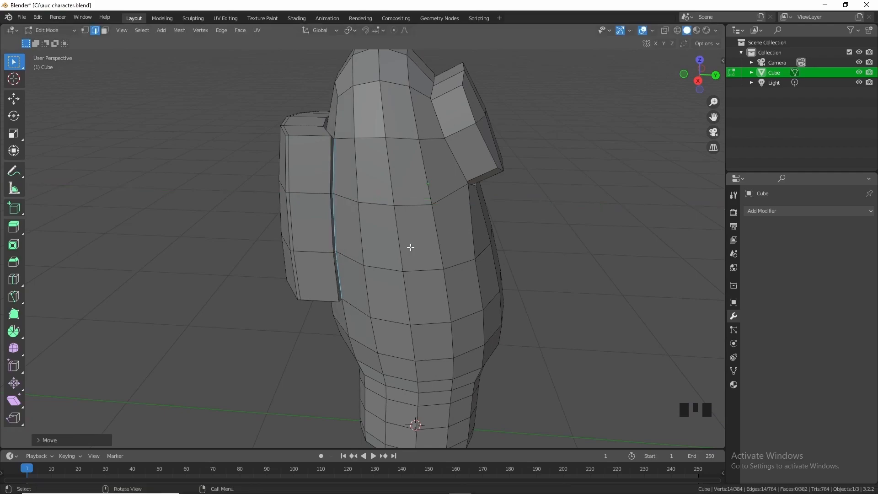
In Object Mode, add a level 2 Subdivision modifier to the character and shade it smooth
key(Tab)
scroll(438, 244, down, 4)
middle_drag(439, 244, 286, 244)
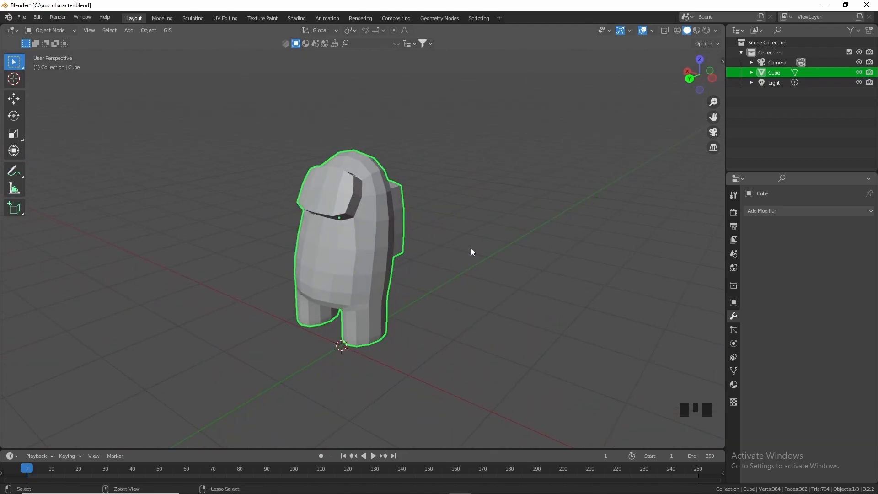
key(ctrl+2)
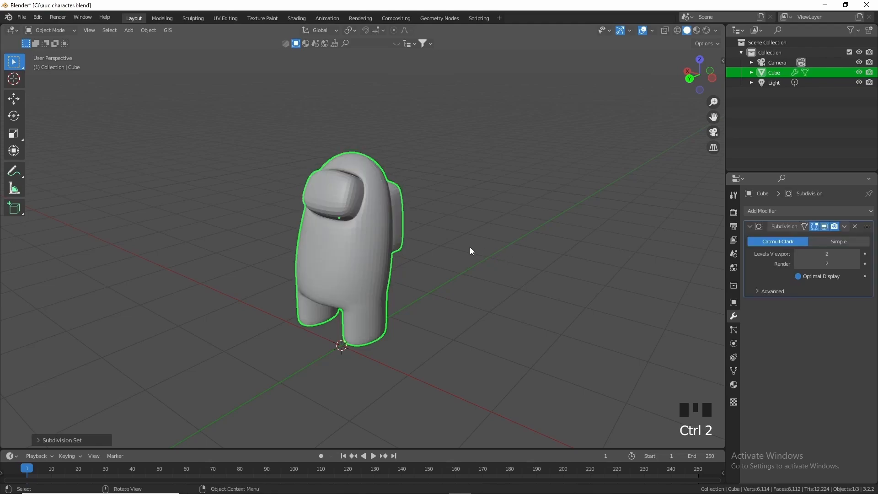
middle_drag(470, 279, 433, 268)
right_click(396, 247)
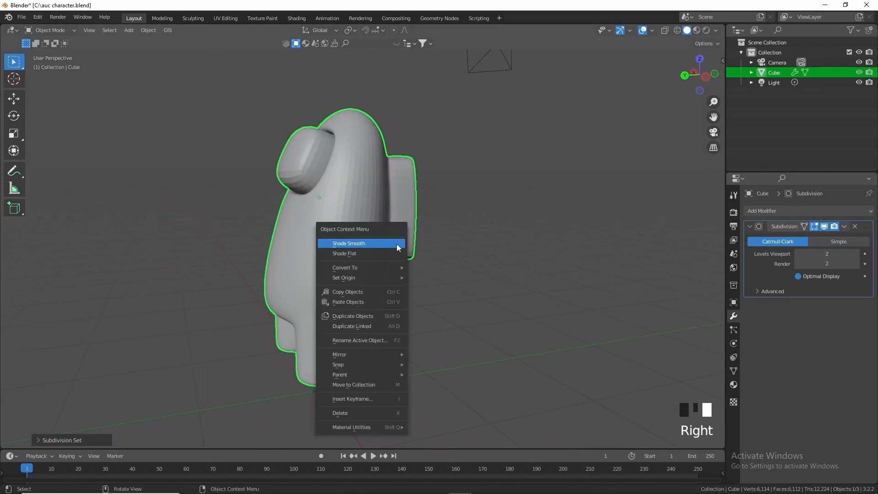
click(394, 244)
Try to apply the character's Subdivision modifier
middle_drag(363, 233, 438, 250)
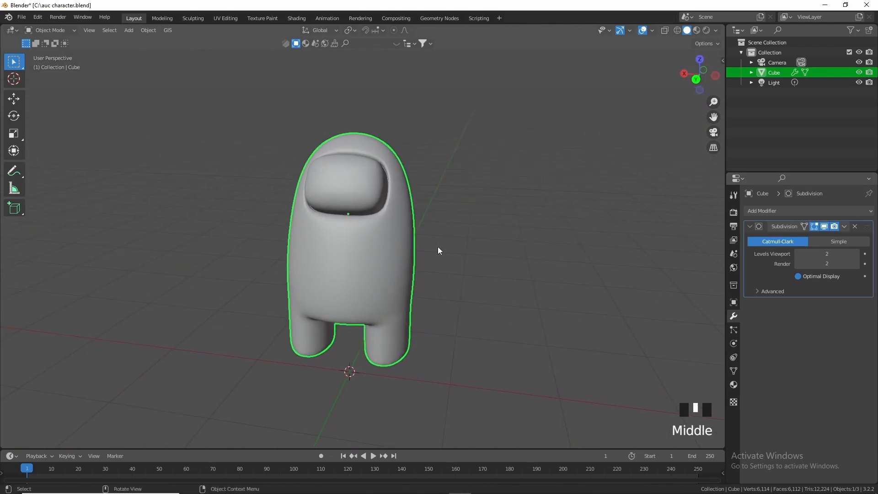
click(844, 227)
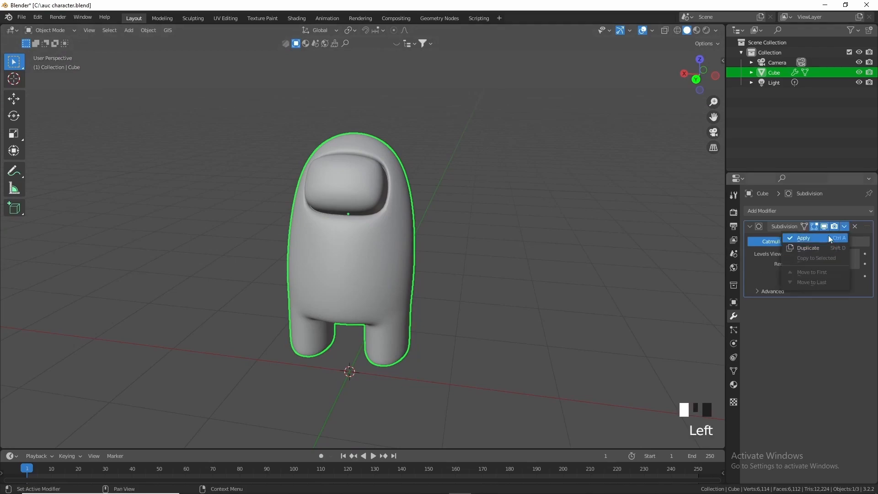
click(827, 235)
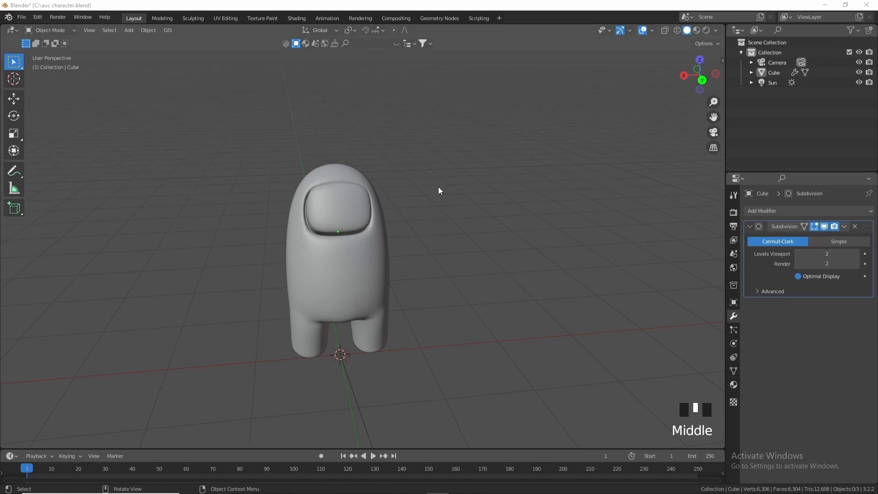
Select all the visor's faces in Edit Mode, including the loops around its sides and the eight front faces
click(376, 247)
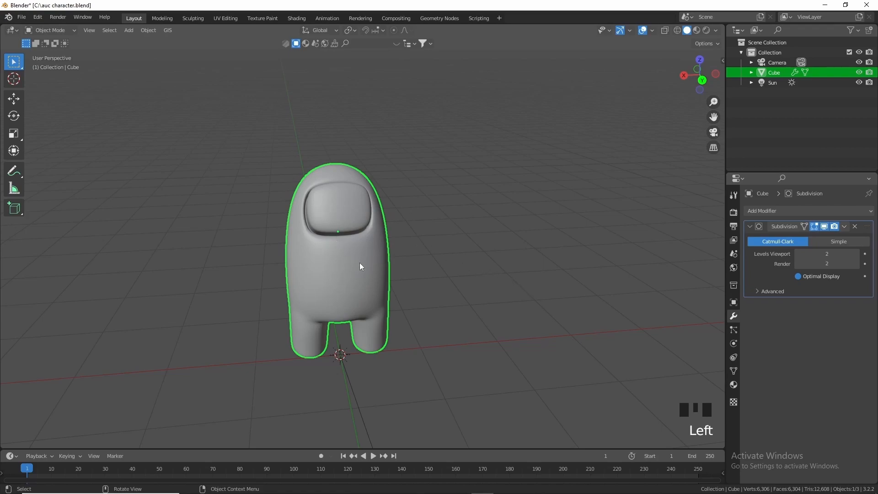
middle_drag(353, 261, 464, 289)
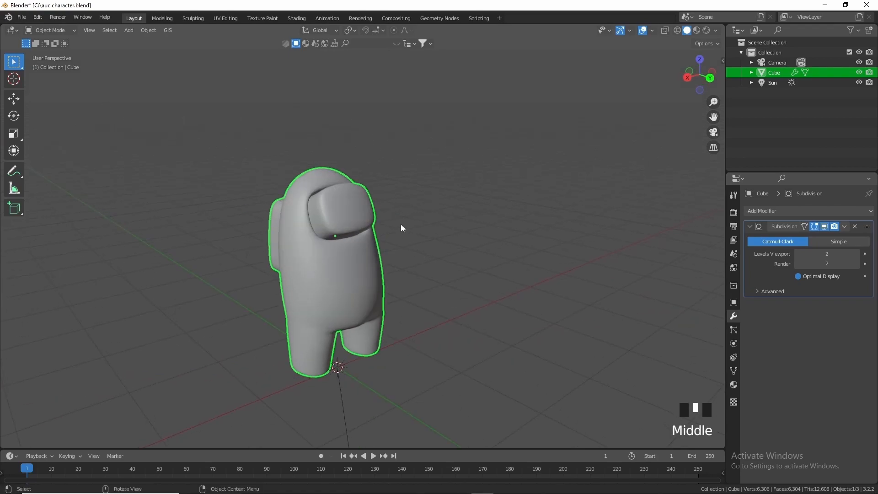
key(Tab)
scroll(428, 237, up, 4)
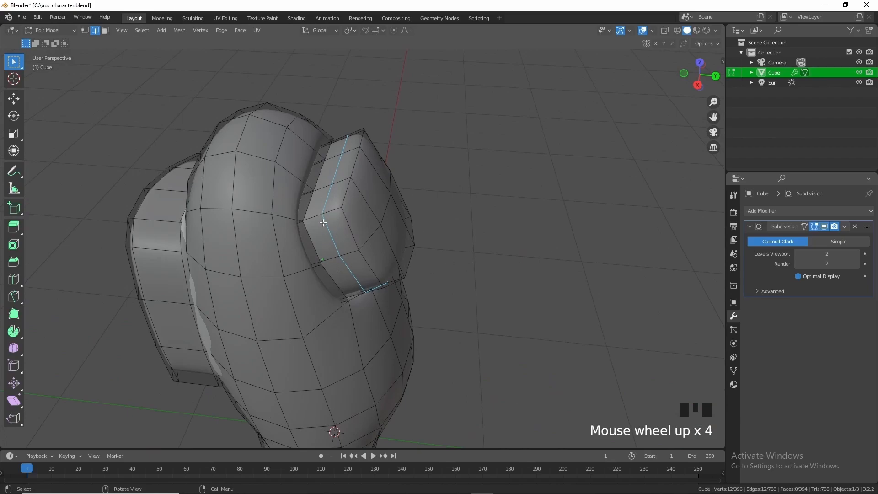
middle_drag(452, 266, 452, 247)
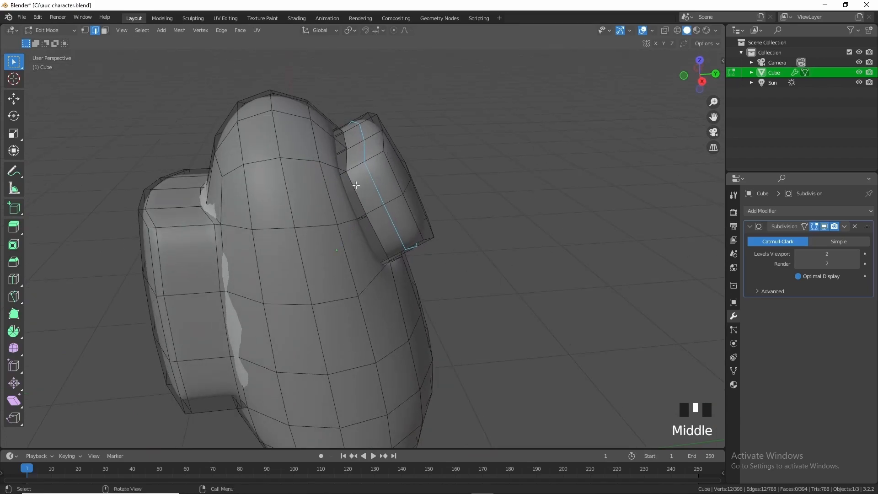
key(3)
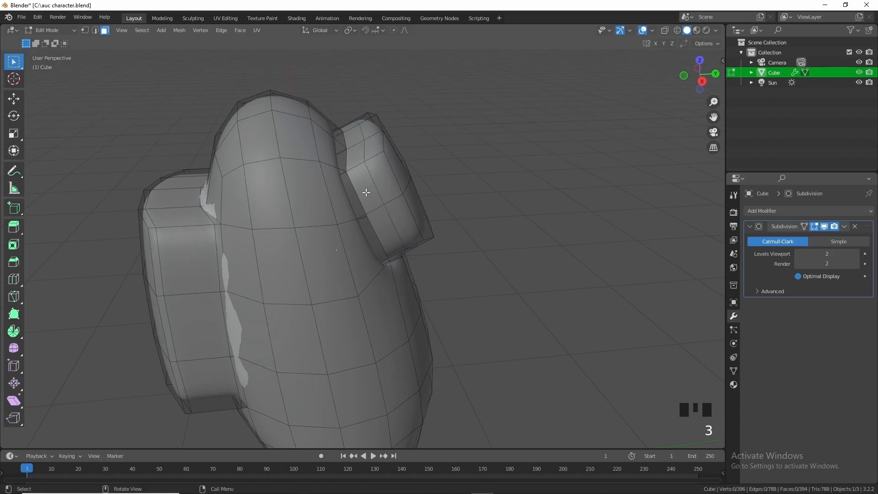
alt+click(355, 170)
alt+click(372, 163)
alt+shift+click(368, 171)
middle_drag(436, 175, 301, 173)
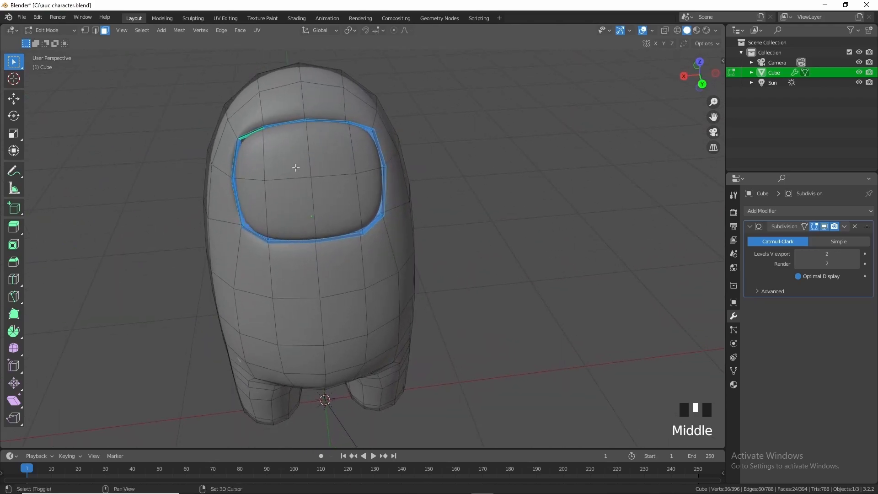
shift+click(254, 154)
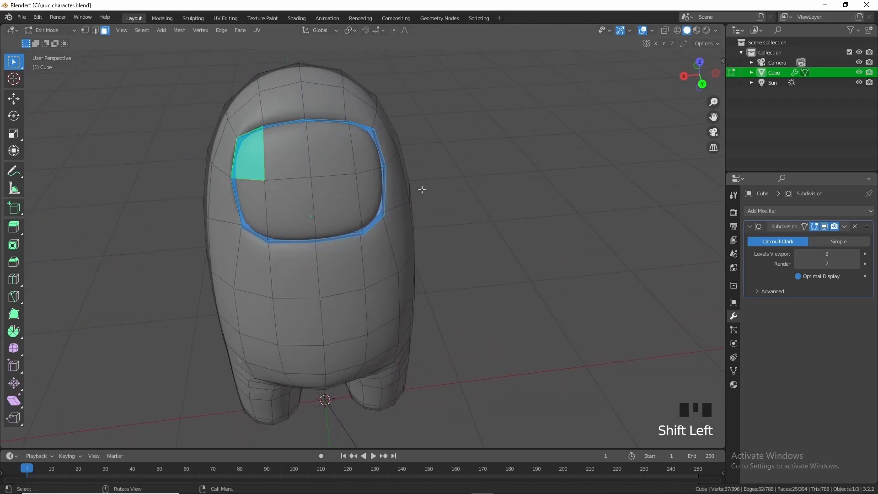
ctrl+shift+click(363, 183)
middle_drag(510, 202, 558, 189)
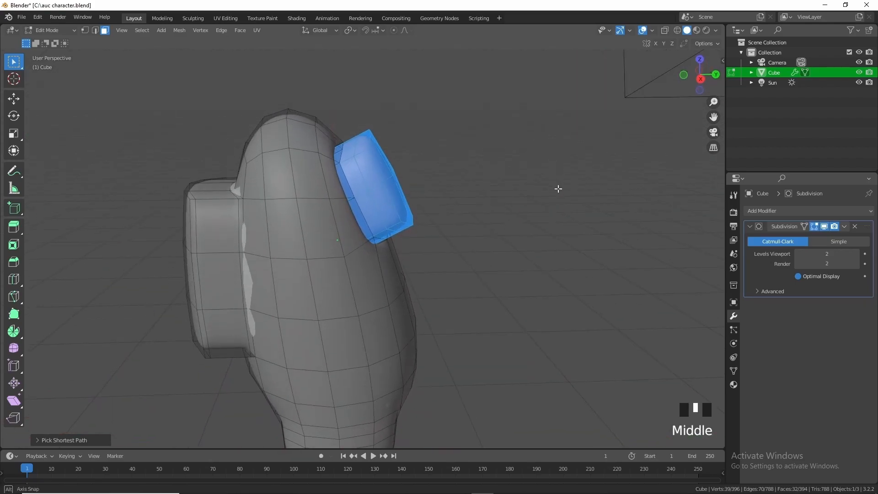
Switch to the Shading workspace and display the character's object material nodes instead of the world nodes
click(305, 19)
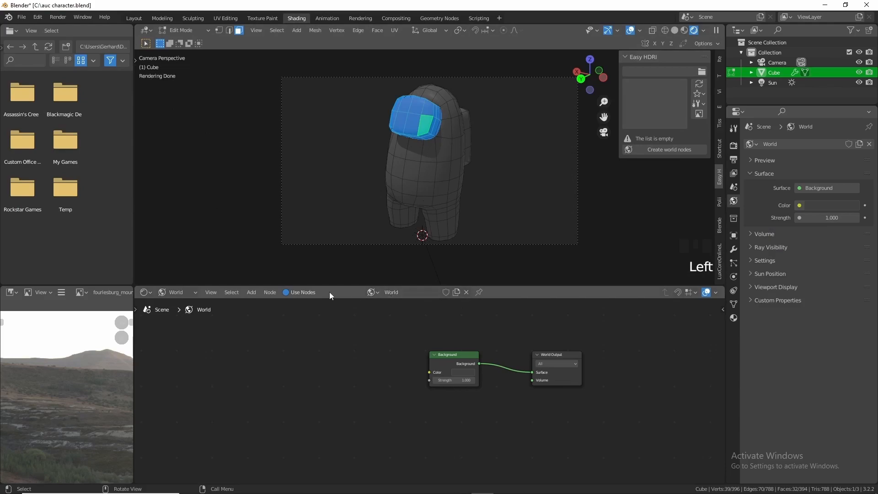
click(180, 292)
click(181, 292)
click(182, 292)
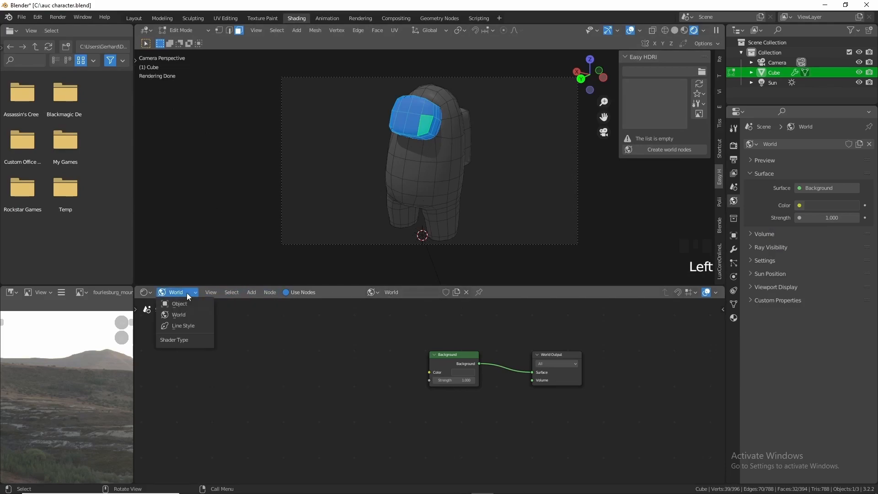
click(183, 304)
scroll(398, 364, down, 3)
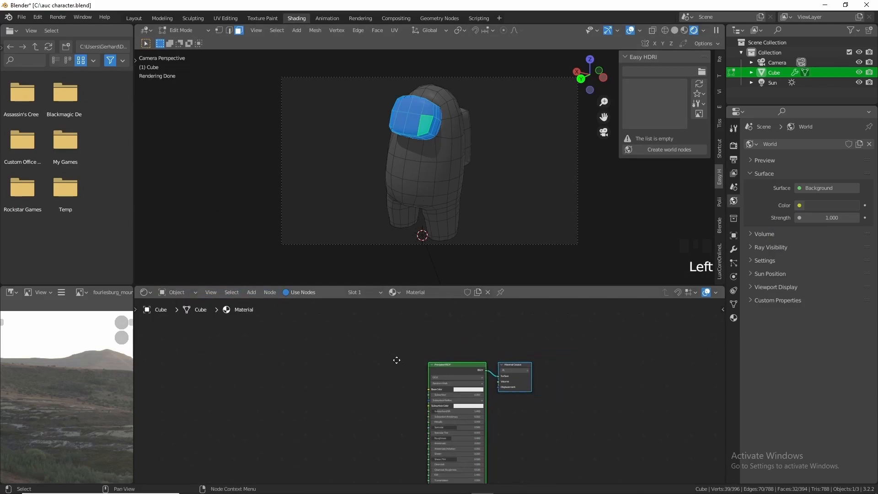
Add a second, empty material slot to the character and return to Object Mode
click(374, 293)
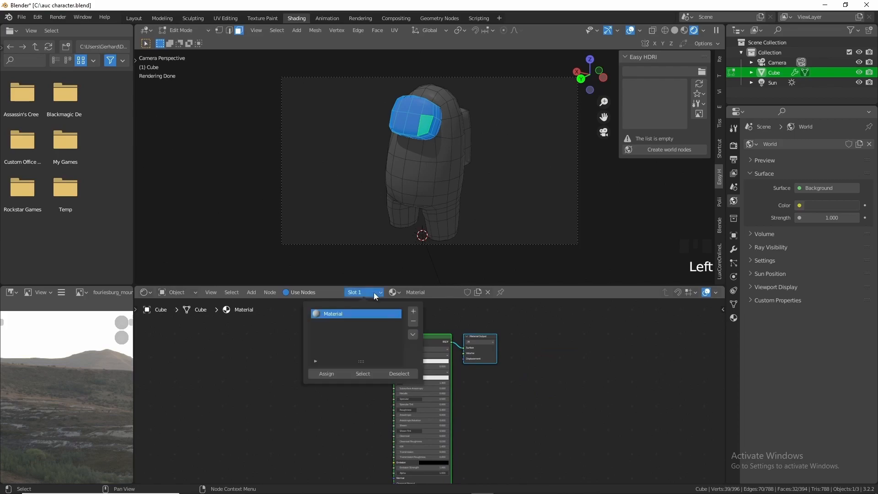
click(413, 311)
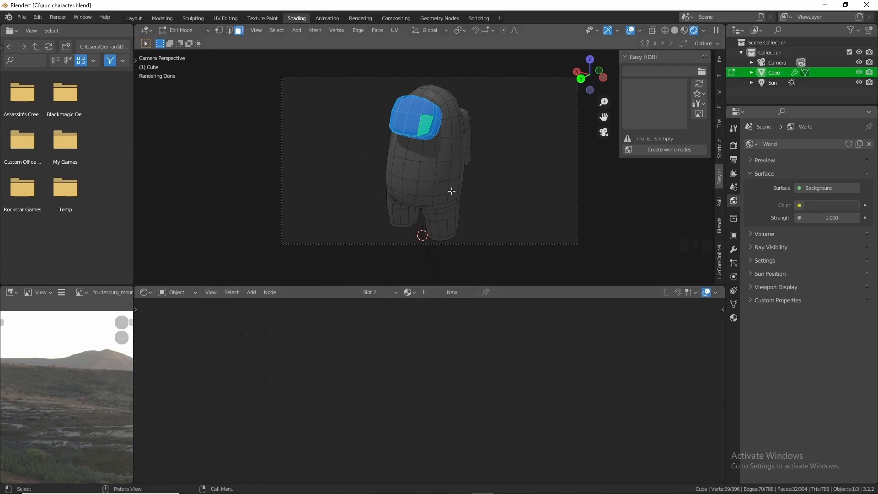
key(Tab)
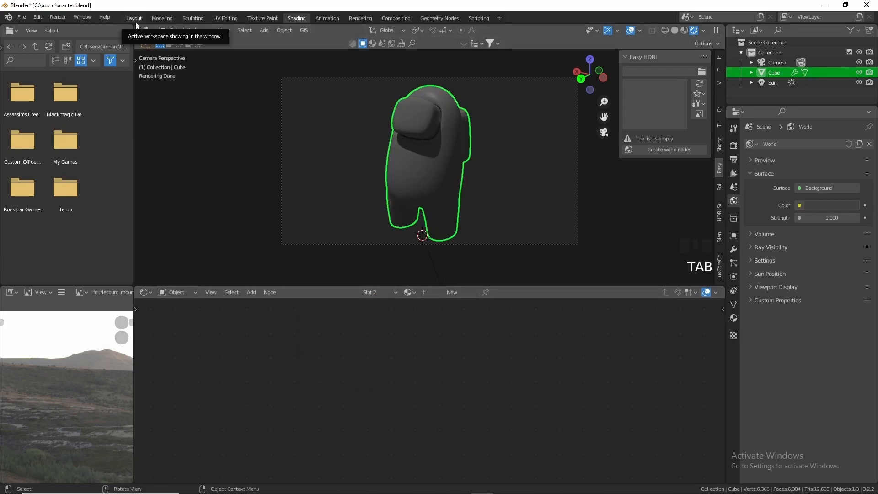
Switch to the Layout workspace and show the character through the camera
click(134, 18)
scroll(382, 157, down, 6)
middle_drag(383, 157, 208, 159)
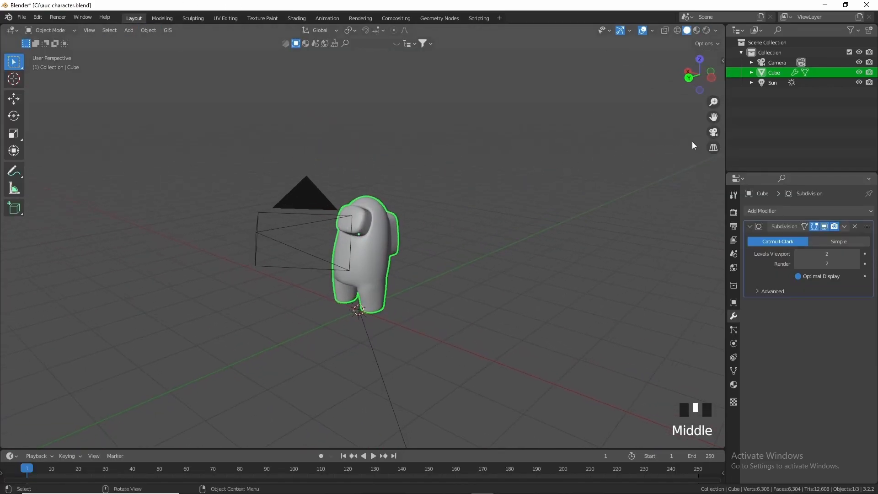
click(714, 132)
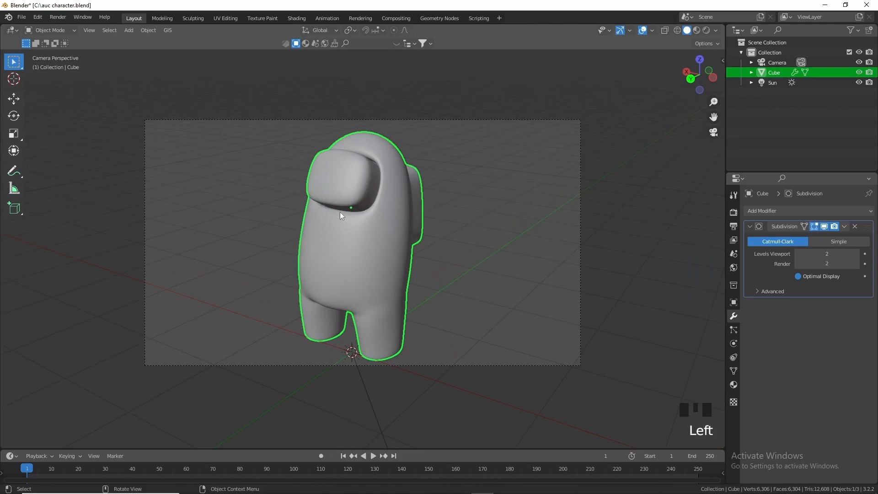
middle_drag(389, 255, 391, 255)
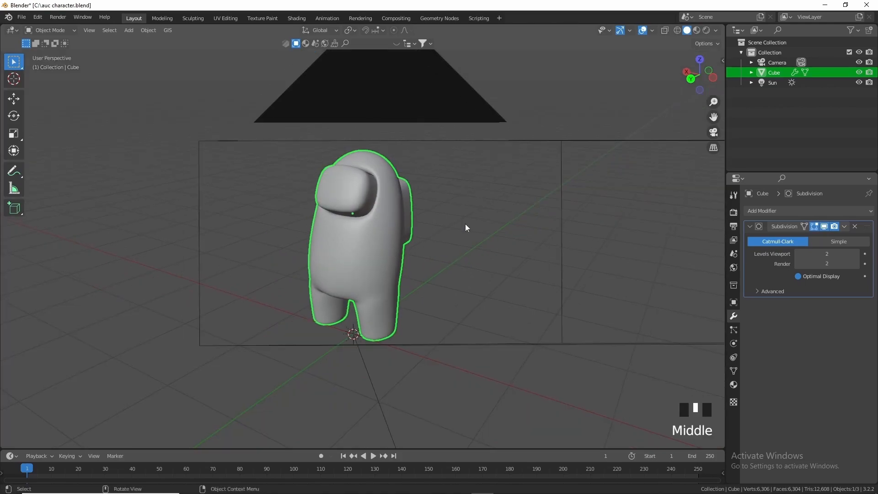
click(716, 136)
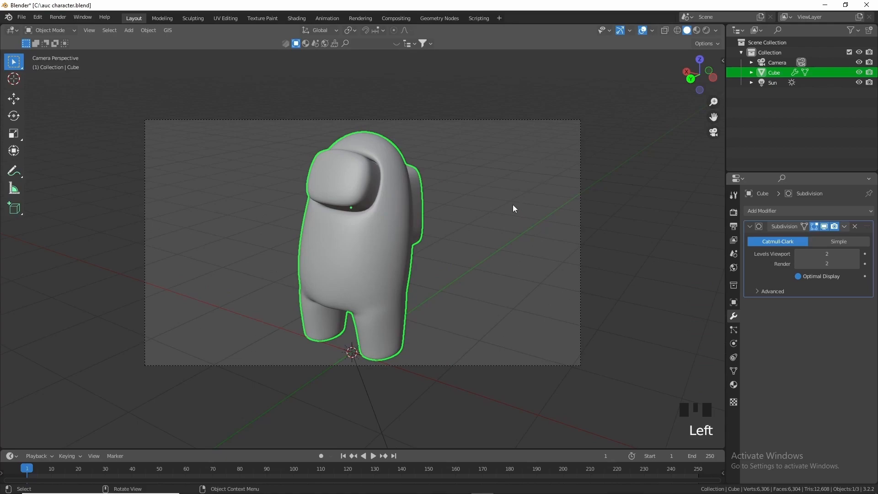
Add a mesh plane under the character and scale it up uniformly to about 6.9 as the ground
key(shift+a)
mouse_move(476, 238)
click(549, 237)
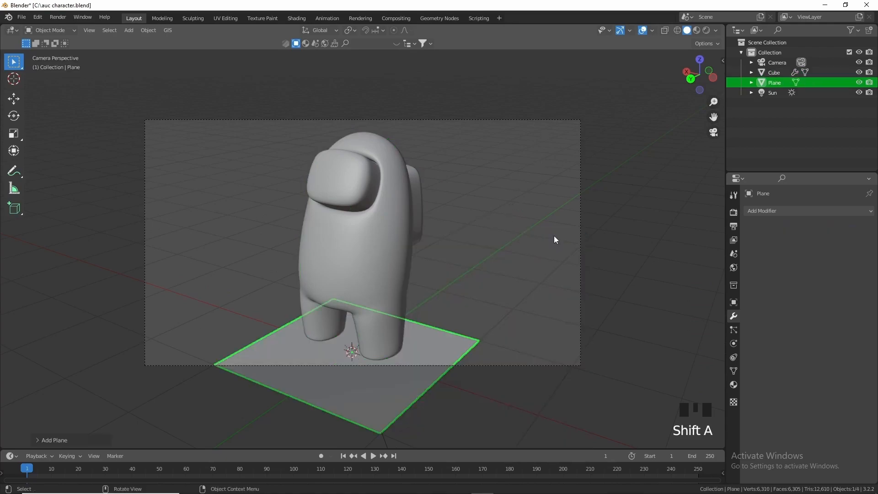
key(s)
click(419, 274)
Lock the camera to the view and tilt the camera downward so the ground plane fills the frame behind the character
middle_drag(419, 275, 592, 166)
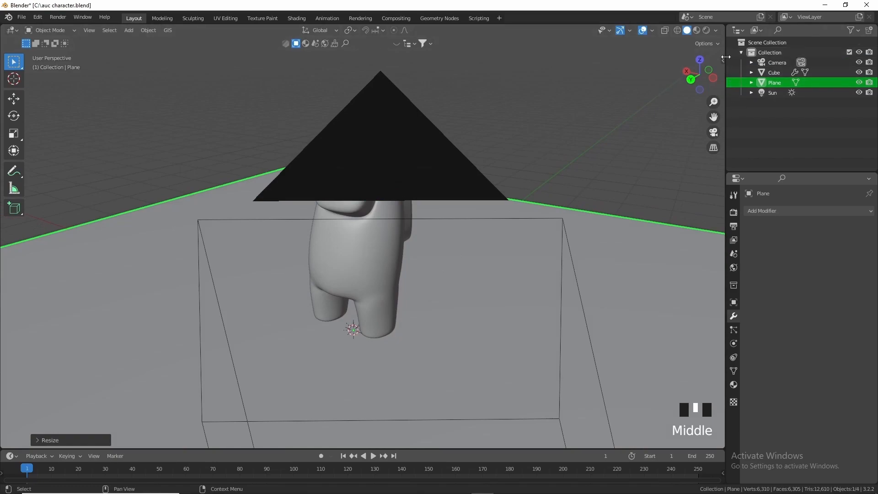
double_click(723, 59)
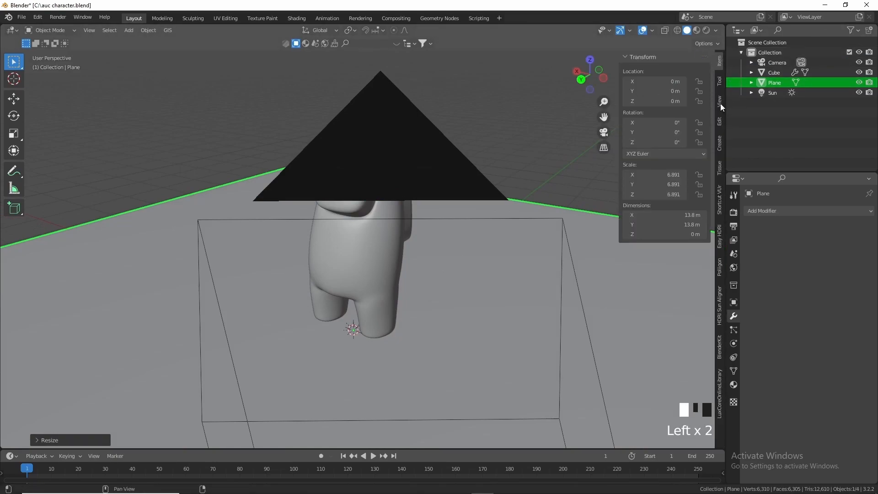
double_click(720, 104)
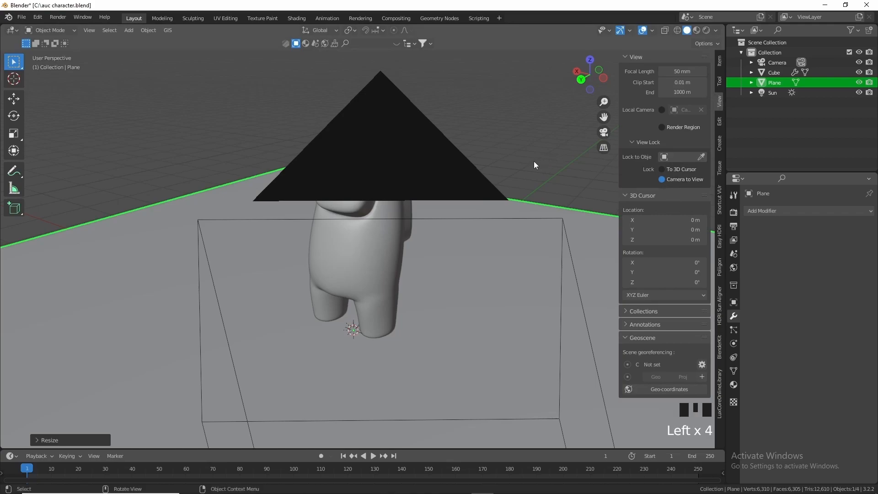
key(n)
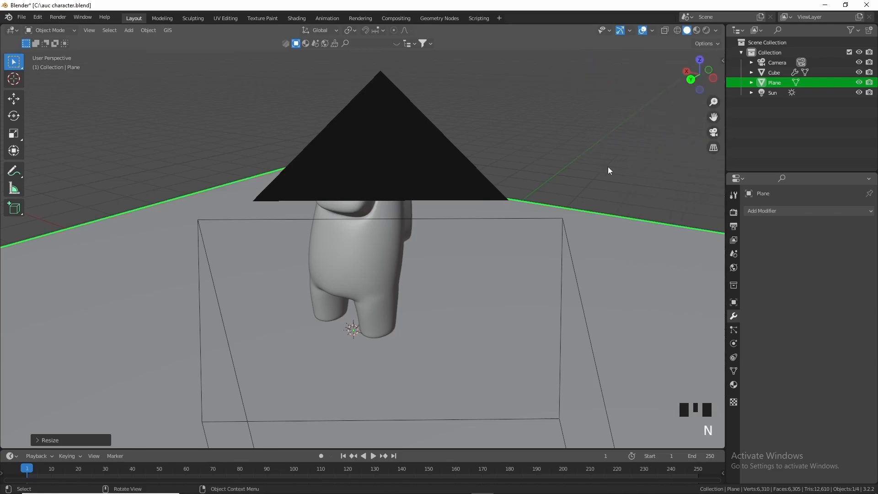
click(716, 132)
middle_drag(464, 231, 466, 253)
click(536, 240)
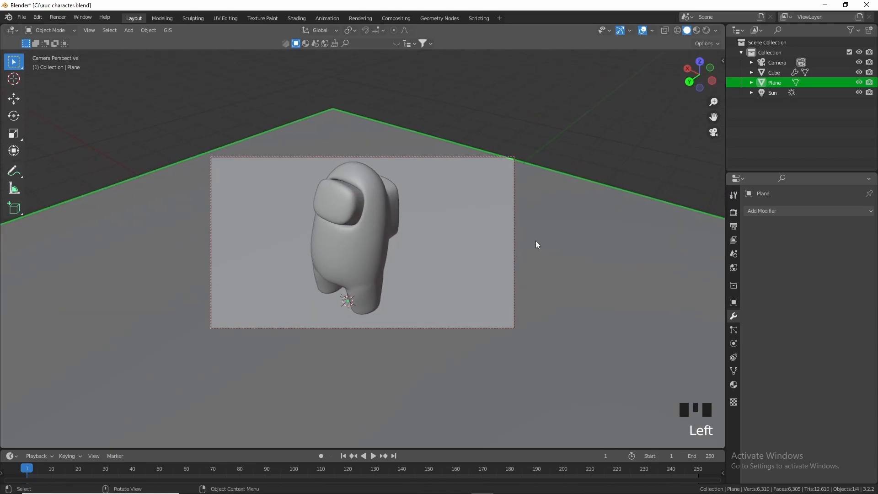
Move the ground plane horizontally with Z locked so it extends farther behind the character, and readjust the camera framing
key(g)
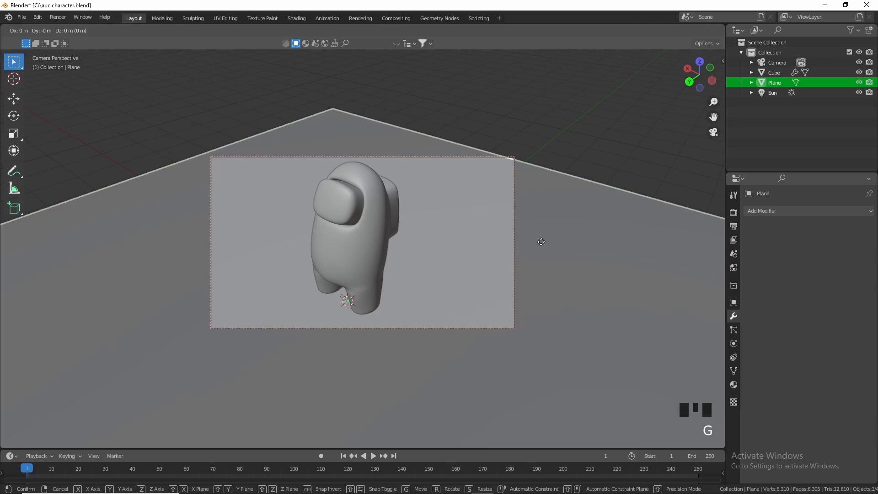
key(shift+z)
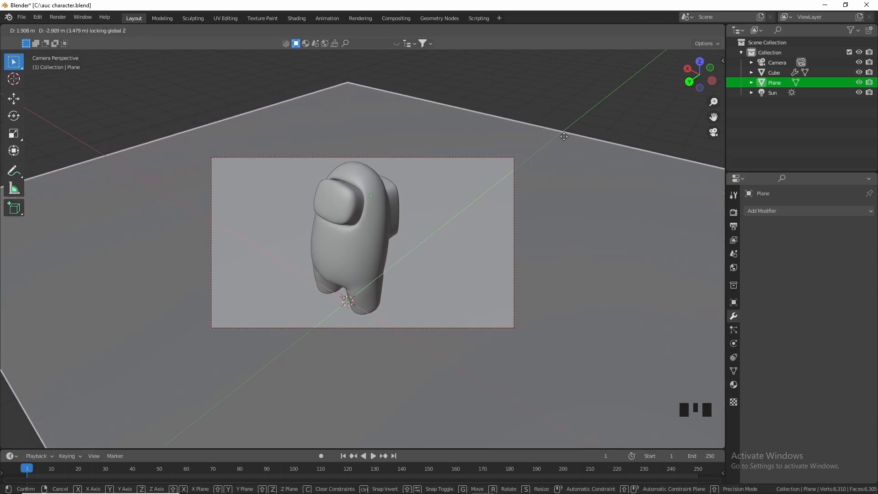
click(557, 144)
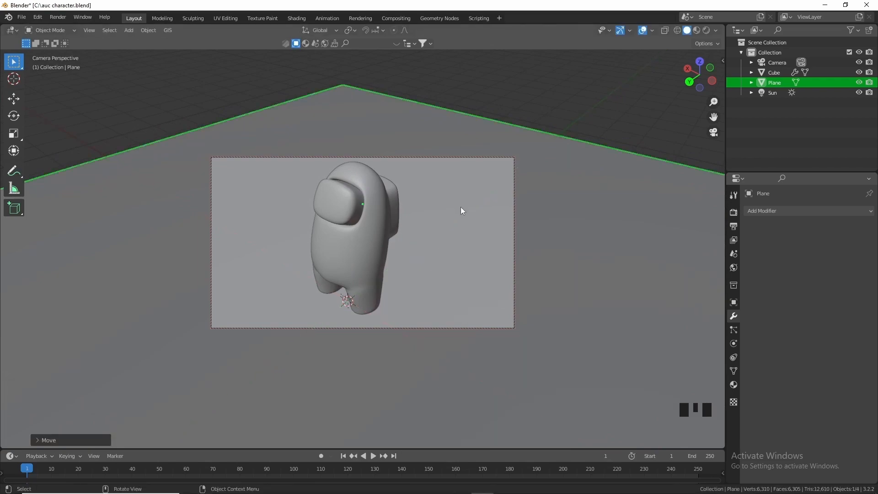
mouse_move(455, 227)
shift+middle_down()
mouse_move(459, 239)
mouse_move(467, 230)
shift+middle_up()
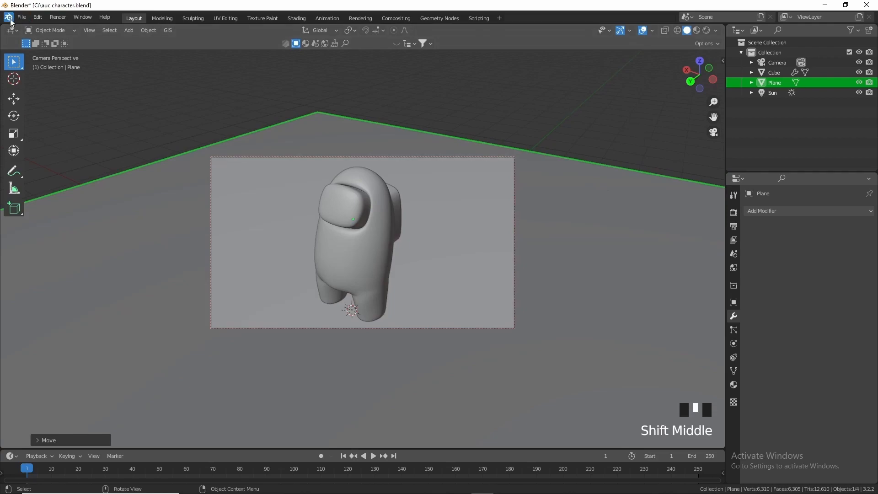
Split the 3D viewport in two, with a left orthographic view in one and the rendered camera view in the other
drag(1, 26, 395, 98)
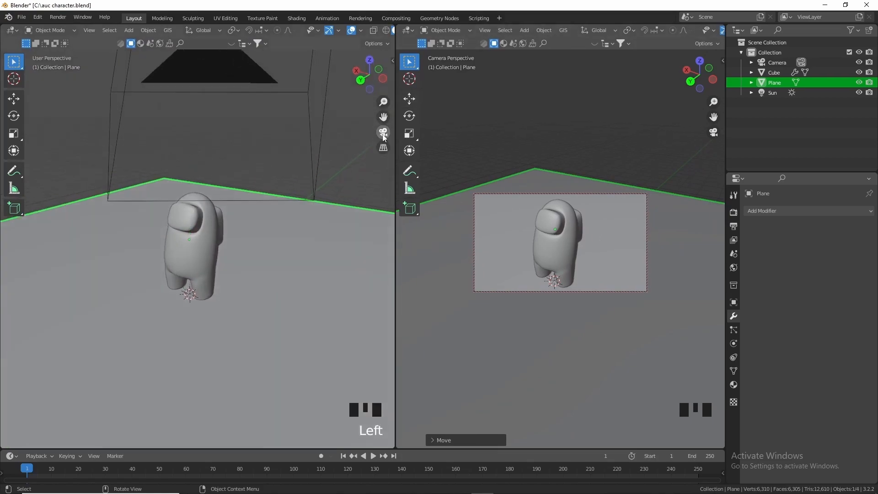
click(384, 132)
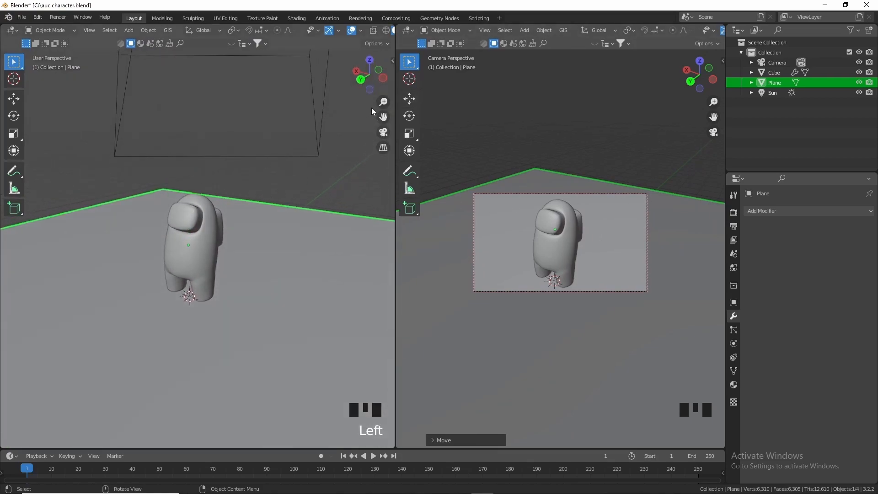
click(384, 77)
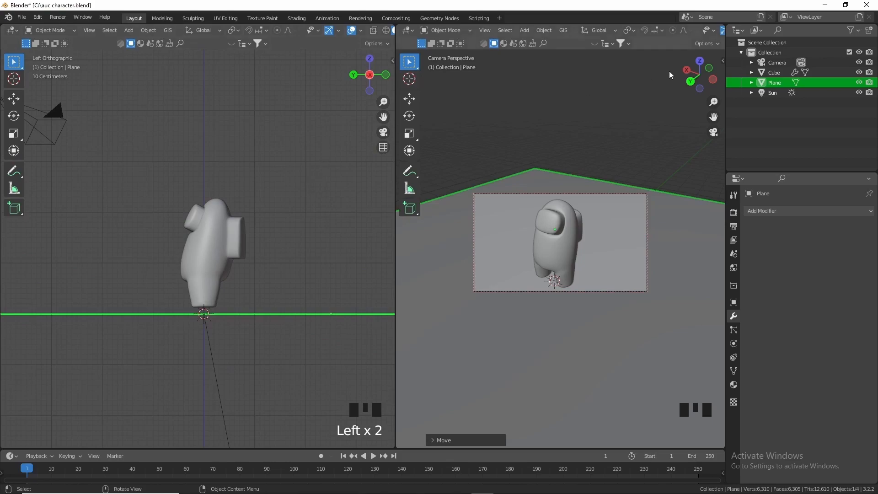
scroll(699, 31, down, 5)
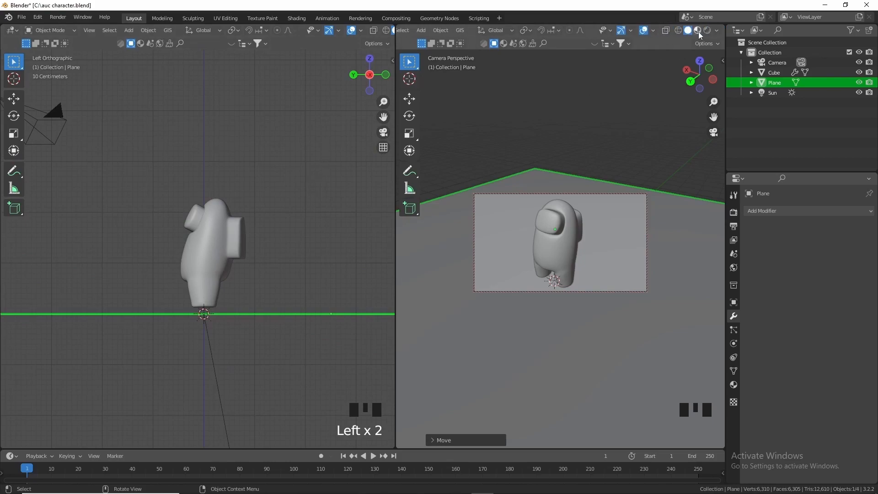
click(708, 30)
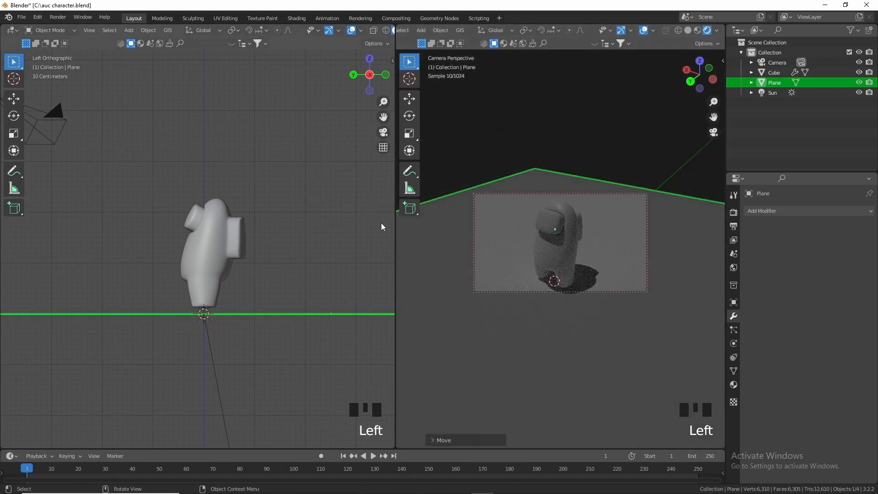
Raise the ground plane about 0.13 m along Z to meet the bottom of the character's feet
click(237, 314)
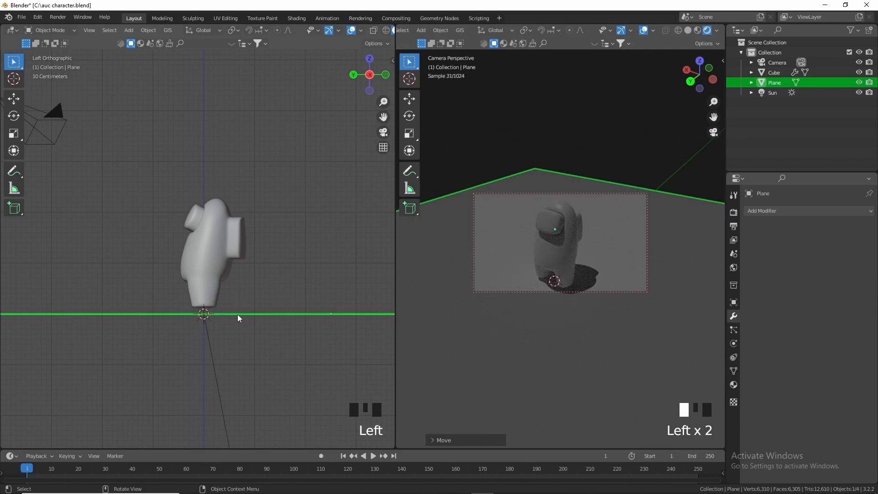
key(g)
key(z)
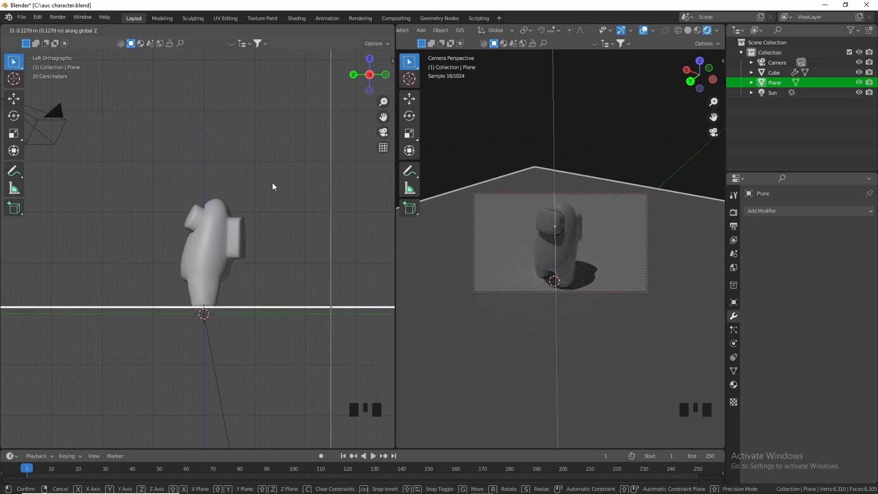
click(272, 183)
Delete the existing sun light at the scene origin
double_click(215, 325)
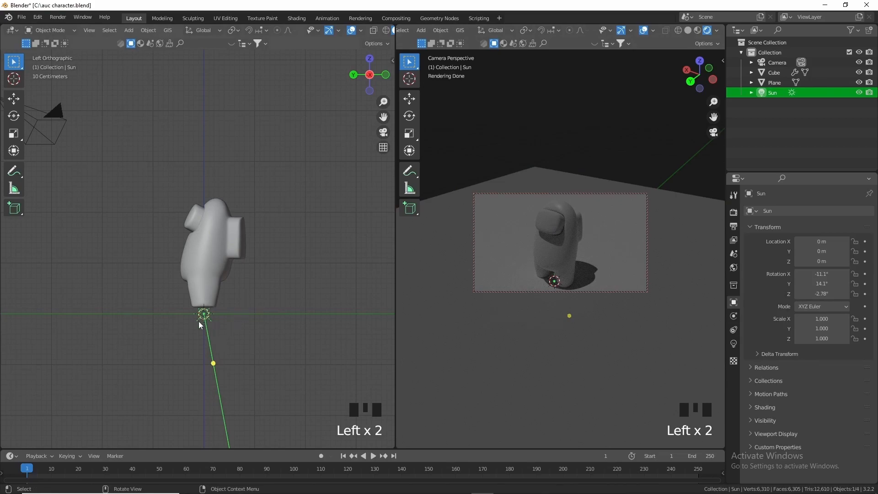
key(x)
click(211, 314)
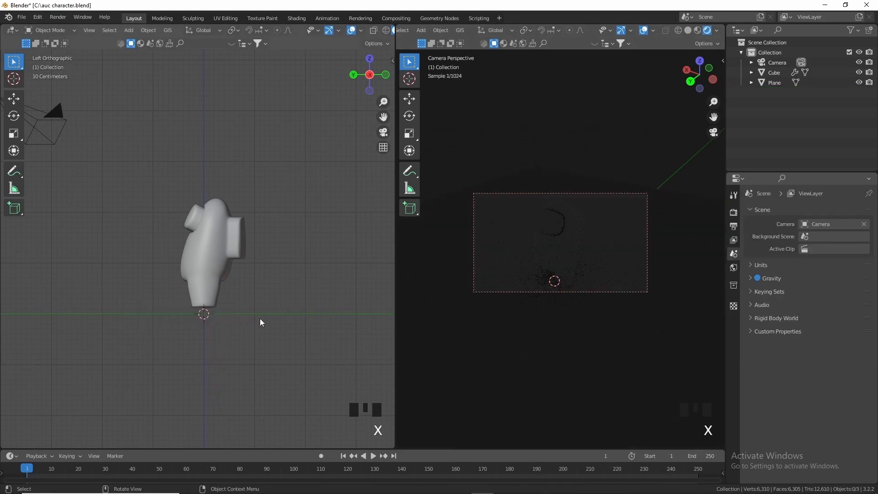
Add a new sun light and aim it from the left and back views to a rotation of about -35°, 34°, -19.5°
key(shift+a)
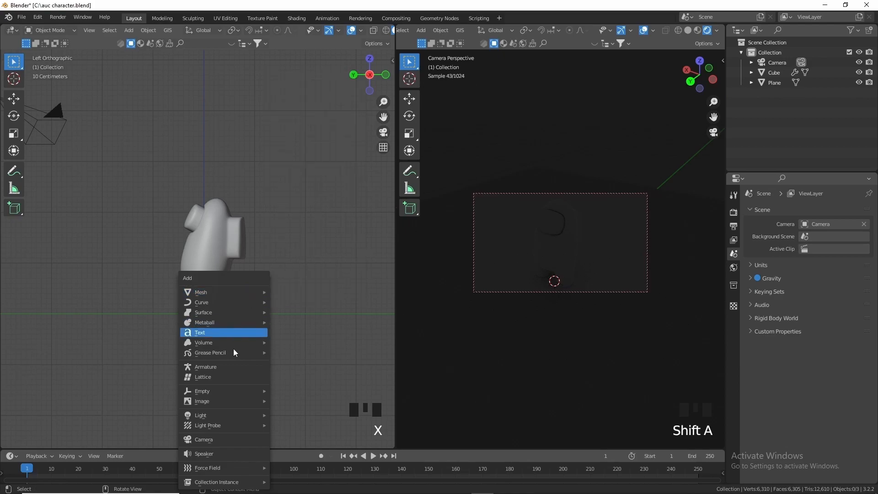
mouse_move(236, 423)
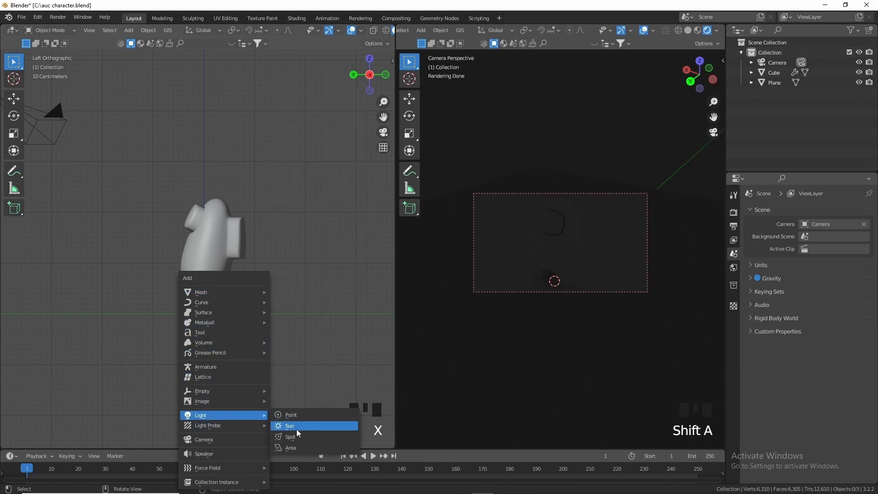
click(297, 428)
drag(204, 366, 226, 362)
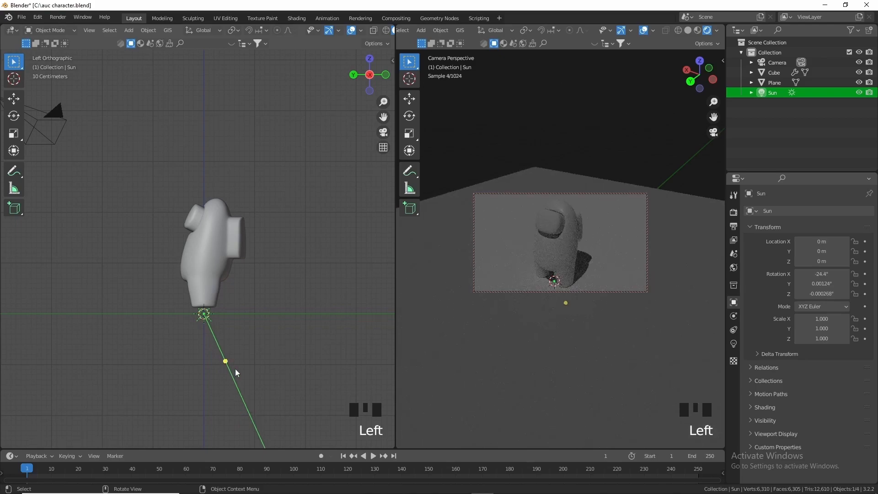
click(355, 73)
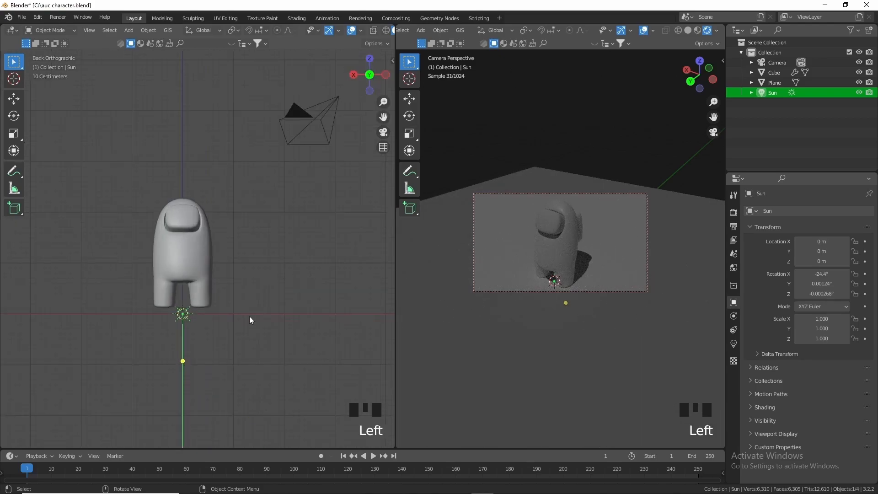
drag(182, 362, 217, 350)
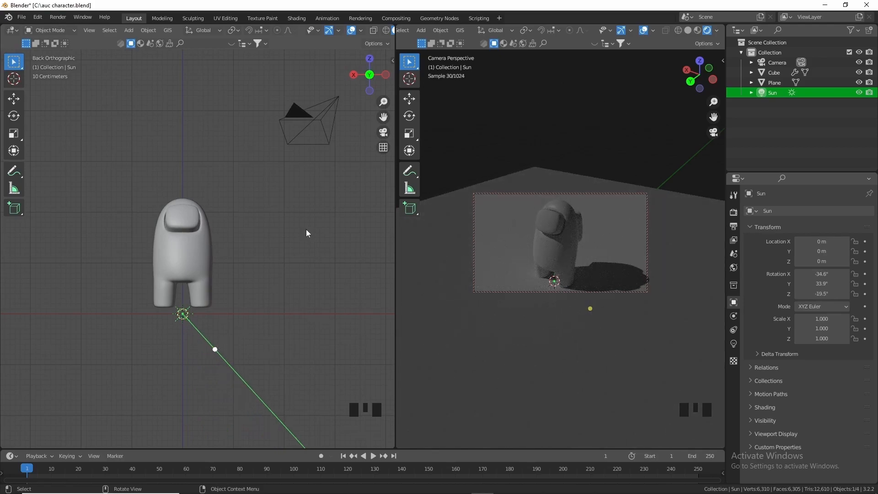
Set the film exposure in the render settings to 0.40
click(734, 212)
scroll(818, 293, down, 3)
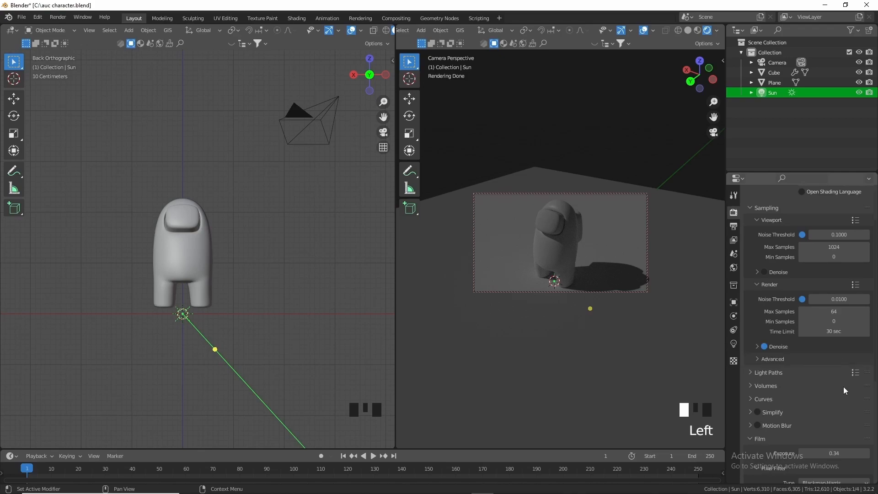
scroll(843, 386, down, 4)
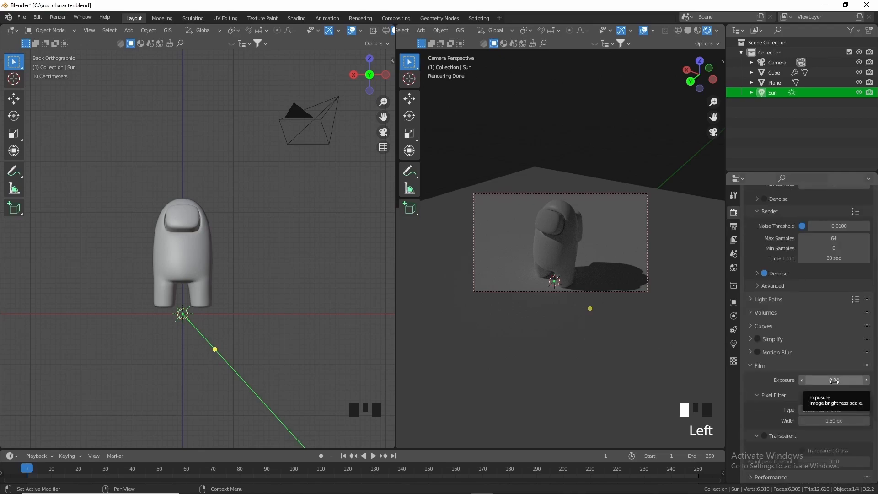
shift+drag(834, 380, 834, 383)
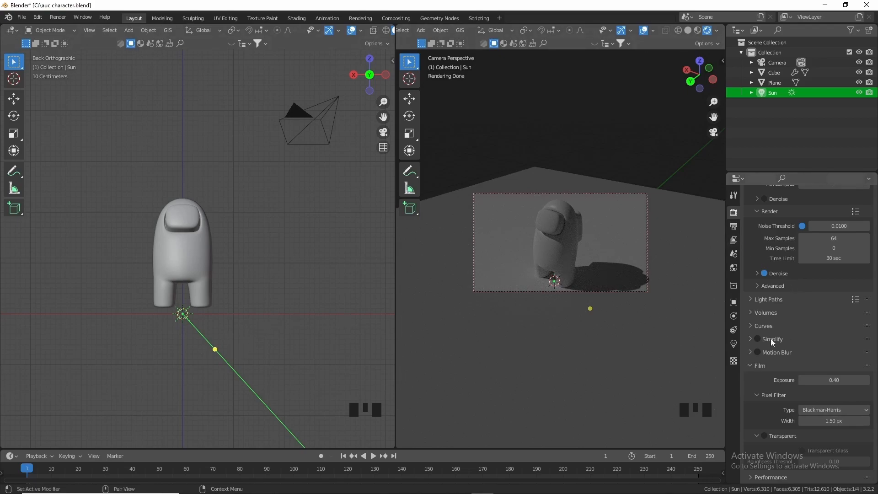
Set the sun light's strength to 1.5 in its light properties
click(734, 343)
drag(827, 278, 827, 278)
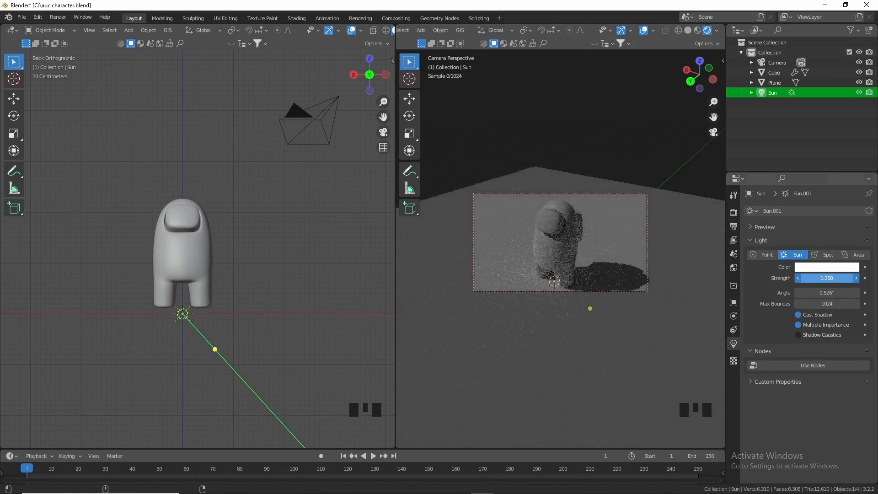
drag(827, 278, 818, 280)
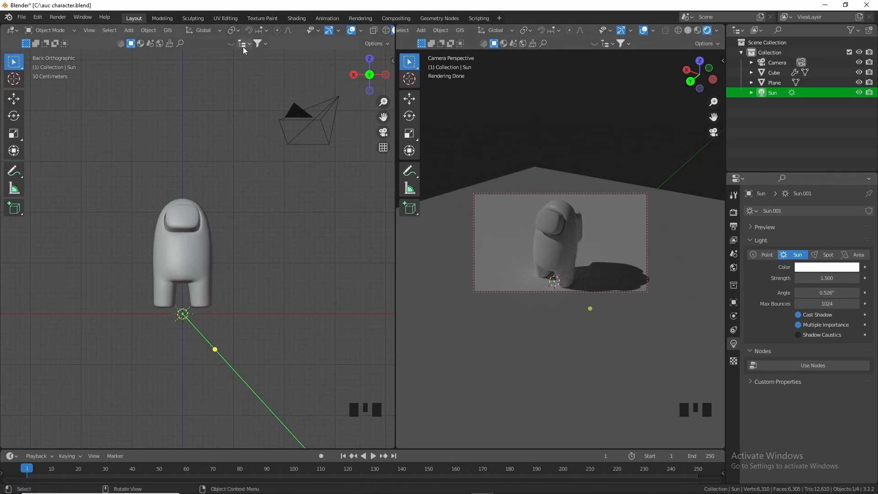
In the Shading workspace, select the character and set the base color of its slot 1 material to red
click(298, 19)
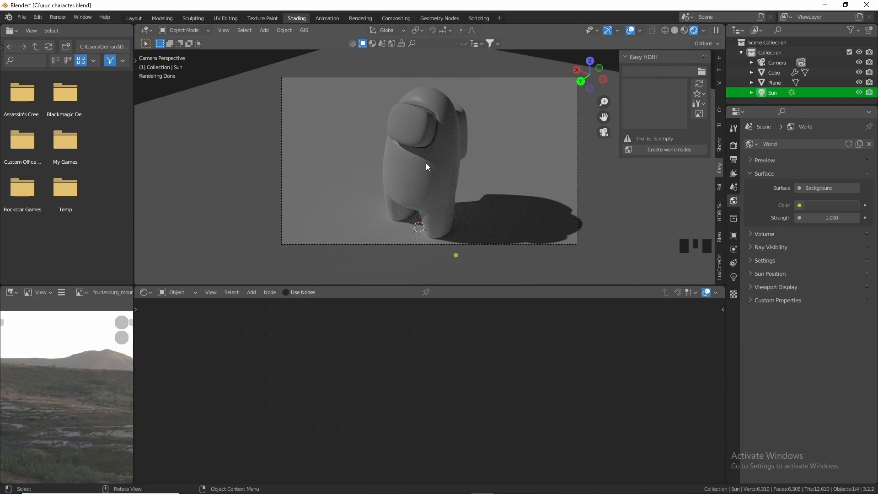
click(435, 177)
click(388, 296)
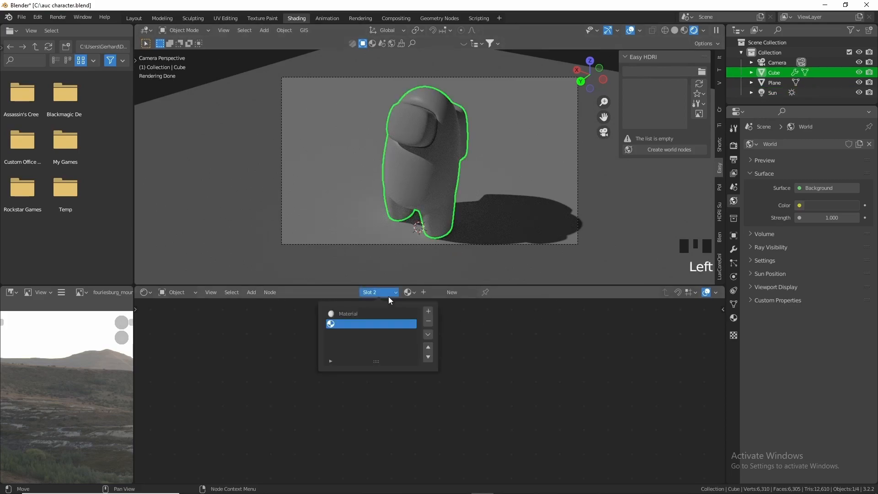
click(372, 315)
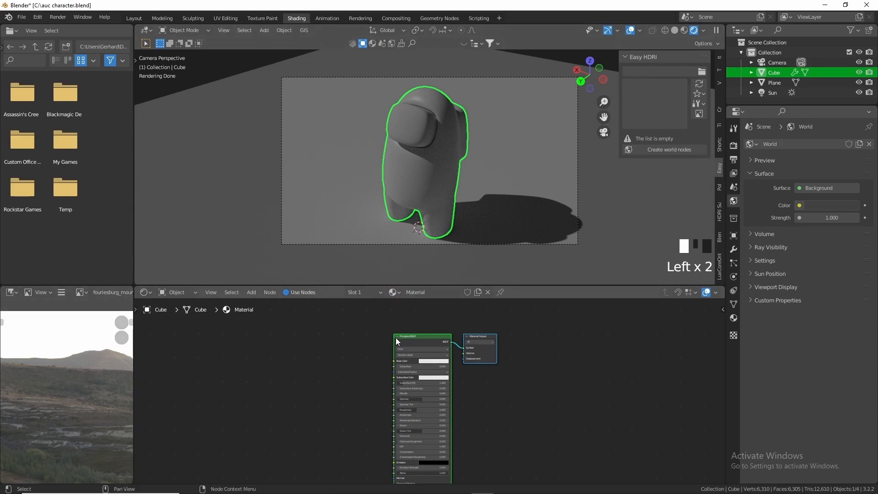
click(434, 361)
click(435, 360)
click(441, 322)
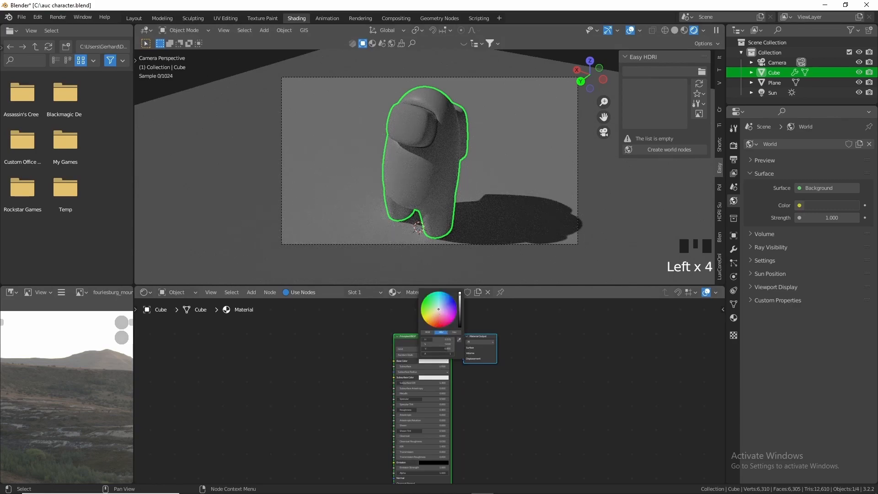
drag(442, 323, 437, 327)
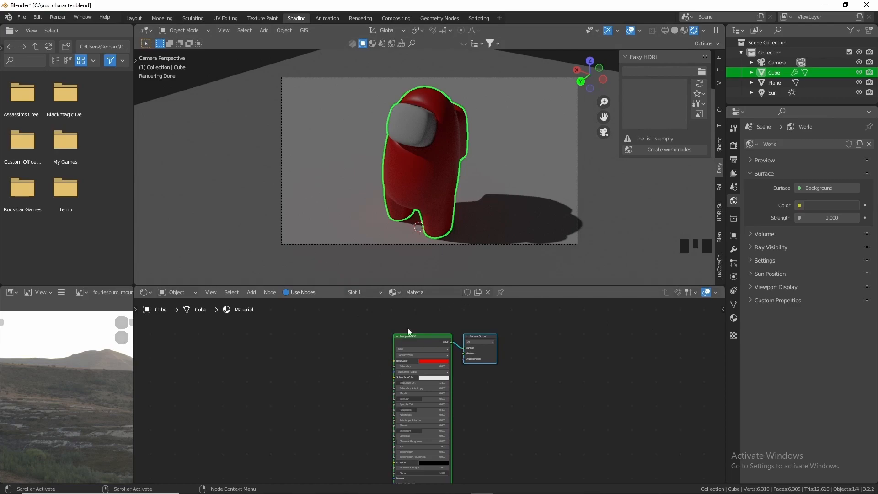
Add a ColorRamp node to the body material and connect its Color output to the Principled BSDF's Roughness
key(shift+a)
mouse_move(305, 394)
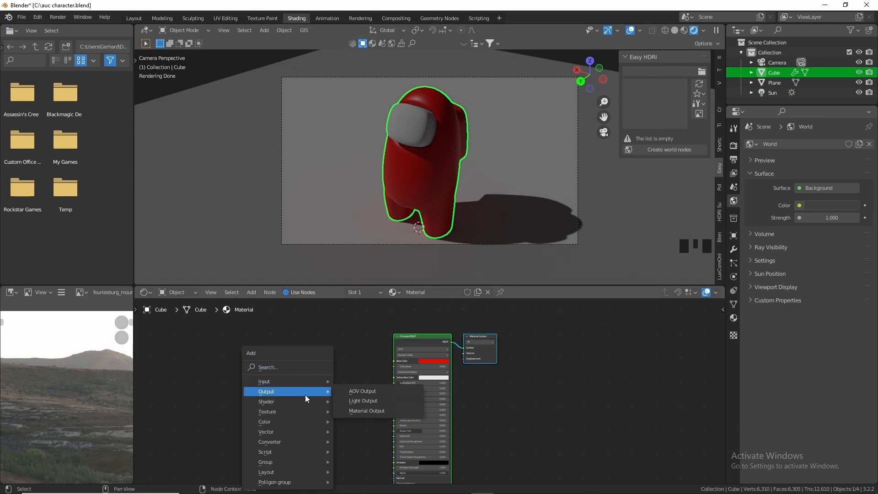
mouse_move(290, 438)
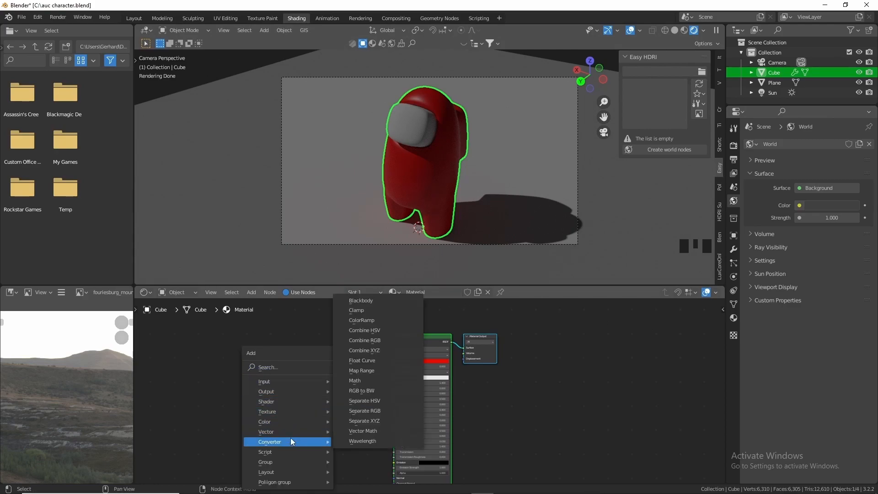
click(363, 319)
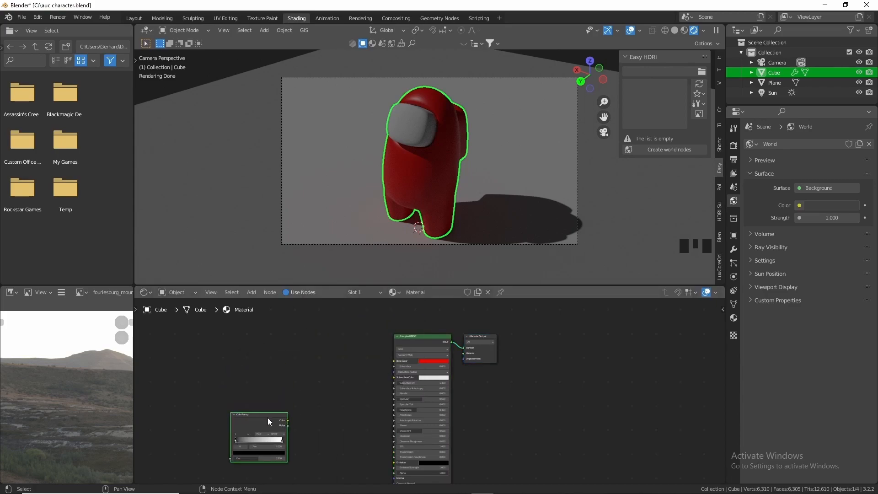
drag(288, 420, 306, 414)
drag(358, 407, 392, 411)
drag(258, 438, 304, 429)
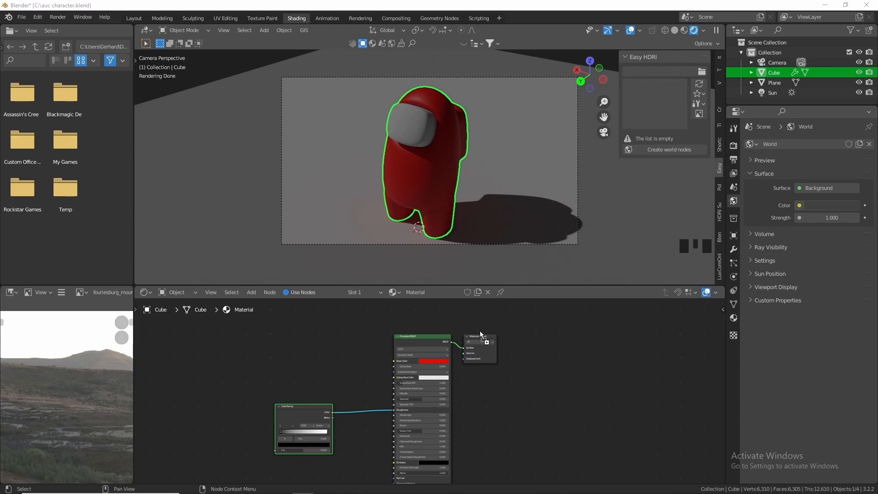
Bring the TexturesCom_Overlay_Stains_512_overlay image into the body material and connect its Color output to the ColorRamp's Fac input
drag(225, 380, 189, 391)
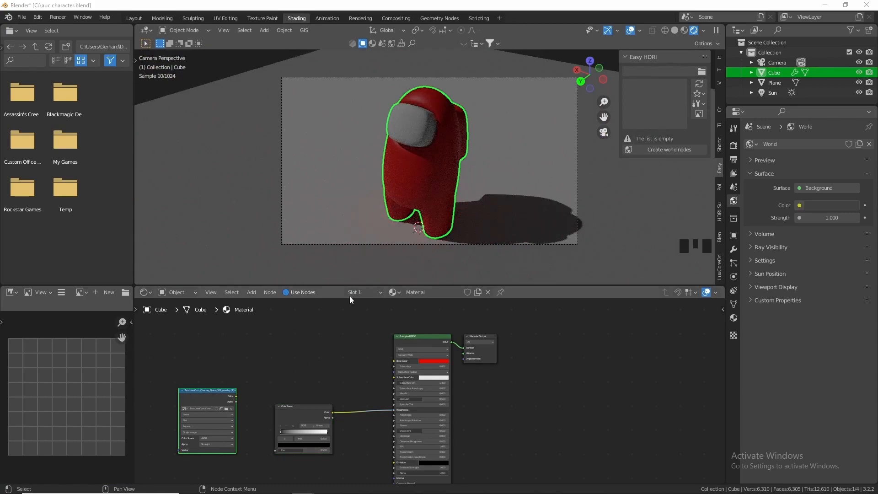
drag(232, 390, 230, 391)
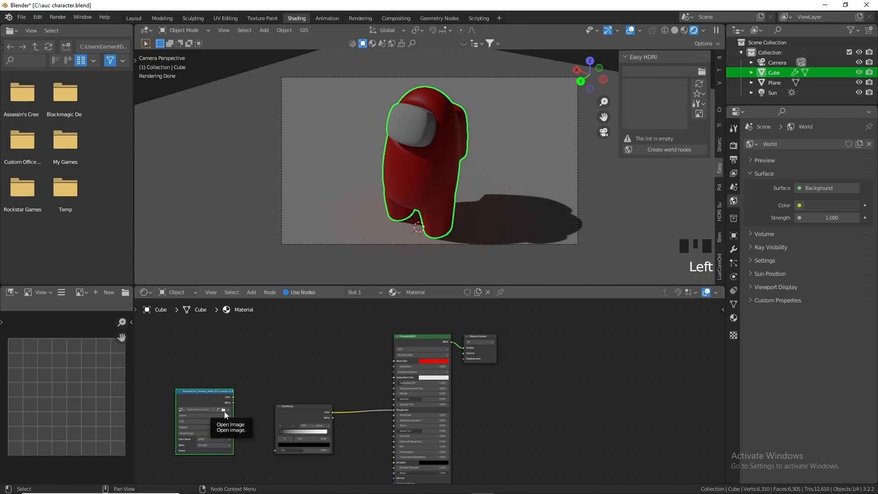
drag(233, 397, 276, 449)
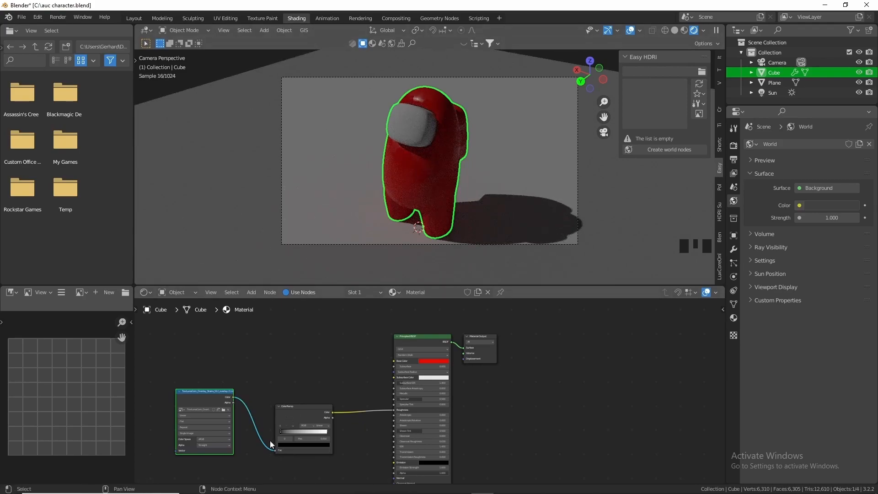
scroll(364, 394, up, 1)
scroll(364, 391, up, 4)
middle_drag(292, 418, 350, 366)
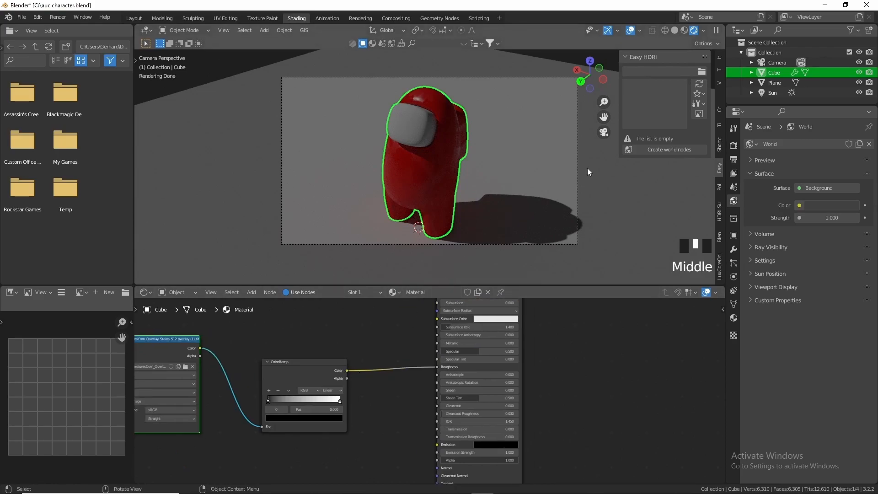
middle_drag(570, 131, 500, 182)
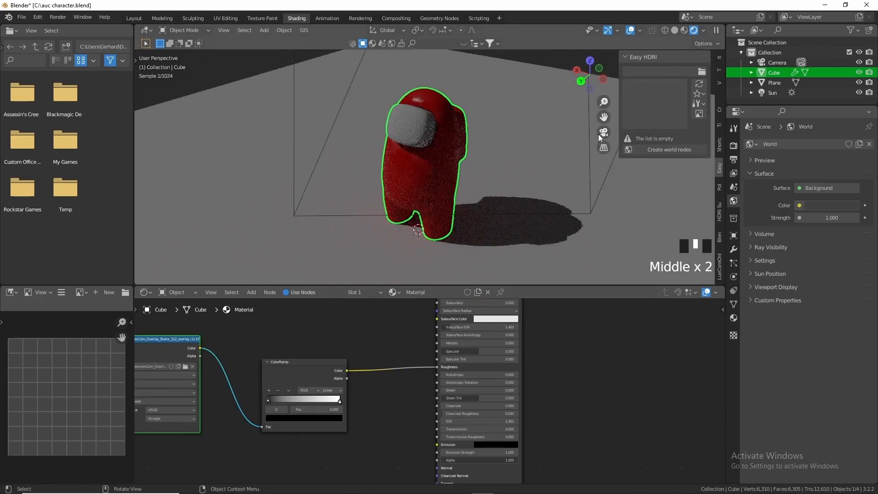
click(603, 132)
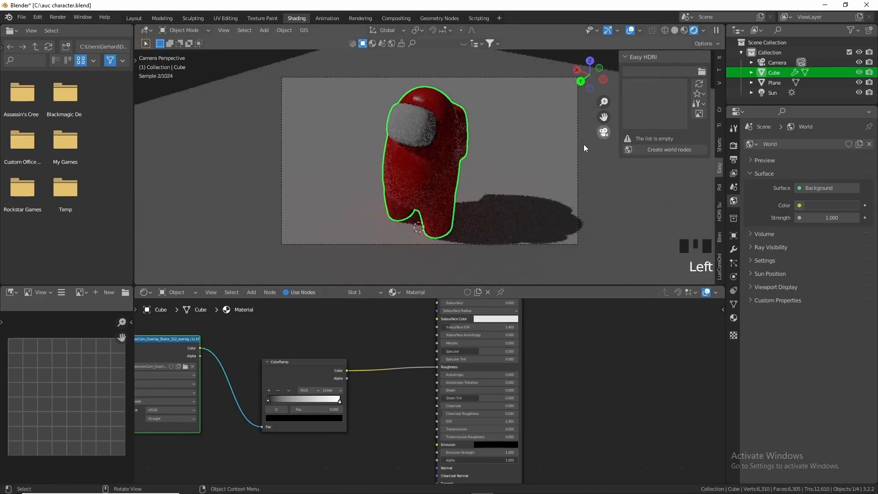
click(733, 144)
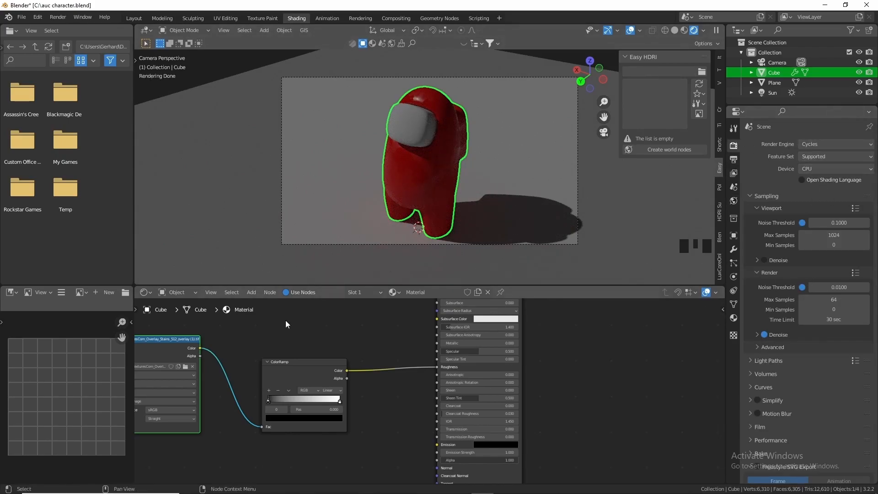
Switch the shader editor to the World shader type and create the Easy HDRI world nodes
click(186, 295)
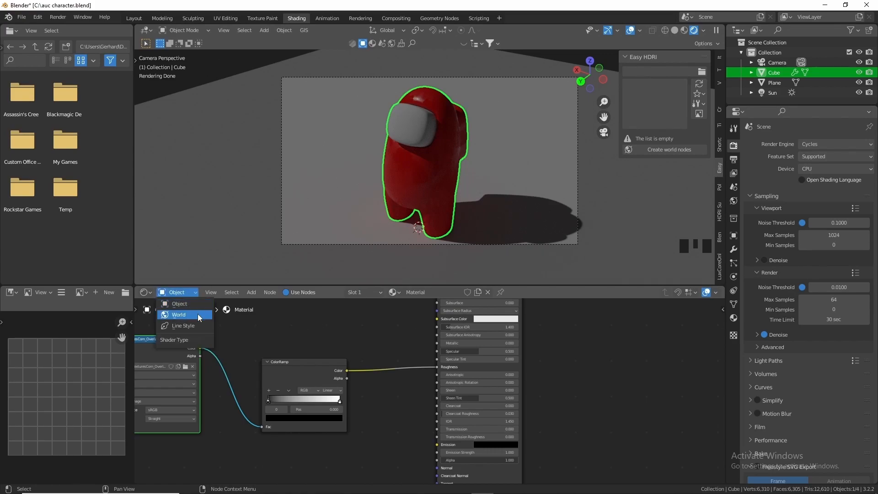
click(199, 315)
key(Home)
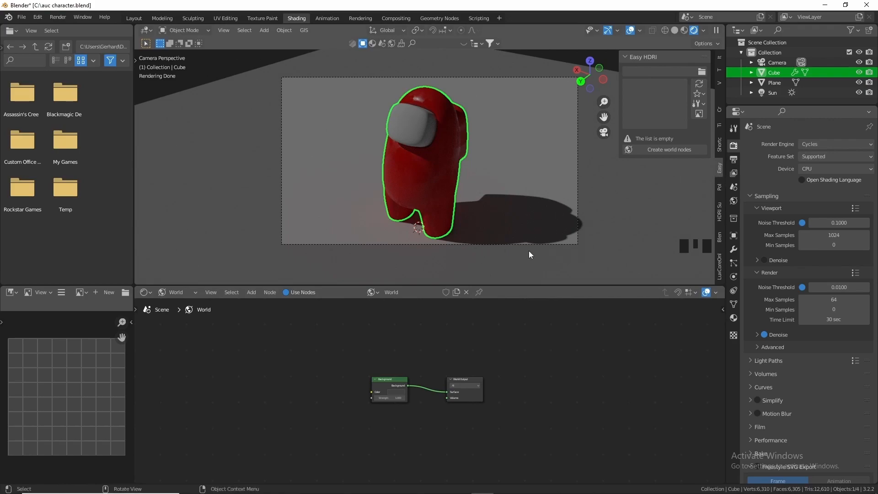
scroll(441, 361, up, 1)
scroll(439, 353, up, 2)
middle_drag(456, 348, 534, 345)
scroll(521, 353, up, 4)
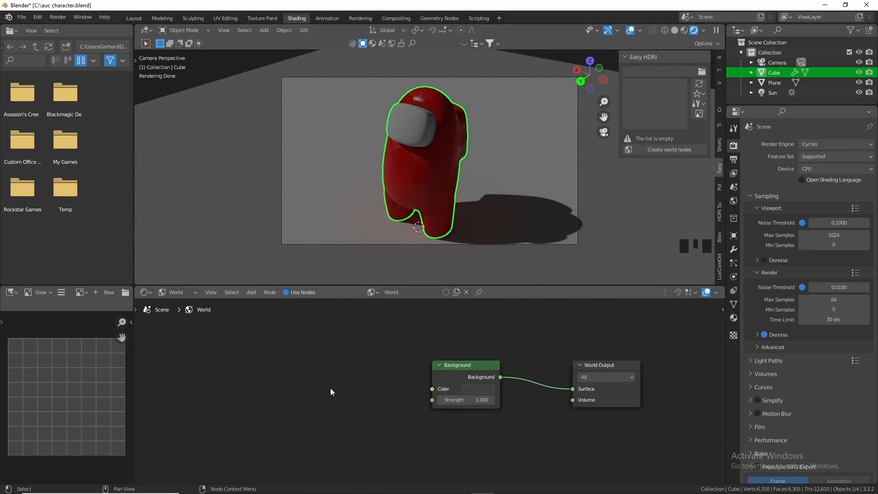
key(shift+a)
mouse_move(319, 357)
click(696, 152)
Assign the fouriesburg_mountain_lookout_8k.exr image to both Environment Texture nodes of the world
middle_drag(254, 331, 168, 334)
click(337, 346)
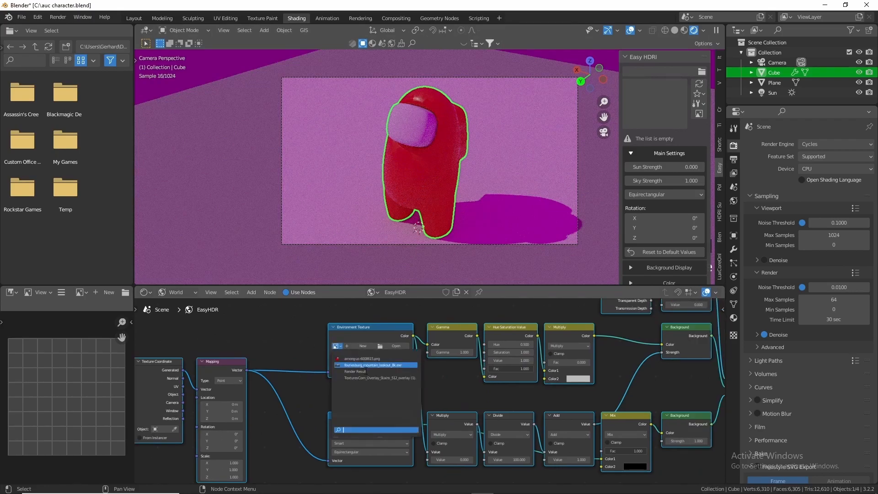
click(366, 365)
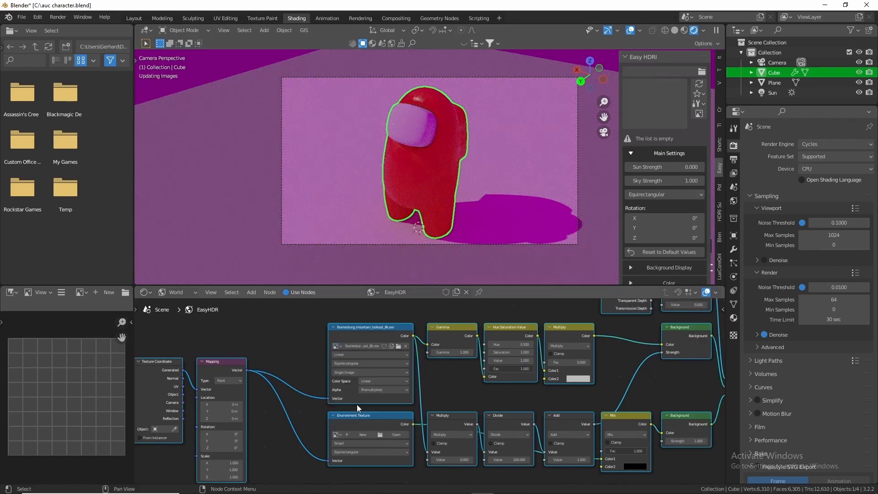
click(339, 434)
click(368, 372)
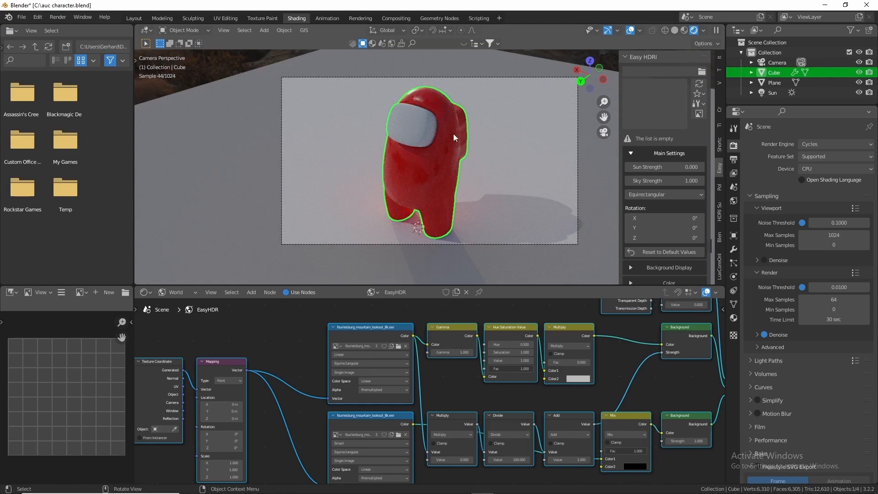
Return to the Object shader type and create a new material in the character's empty slot 2 for the visor
click(171, 293)
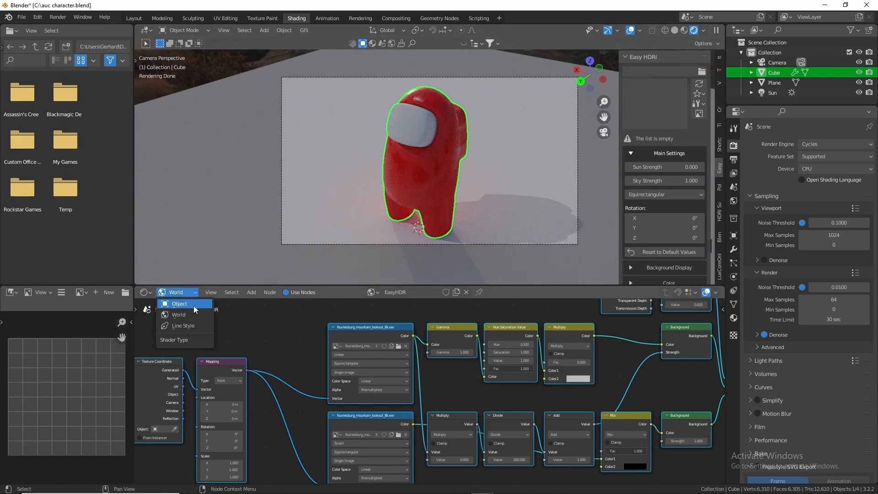
click(193, 304)
click(370, 293)
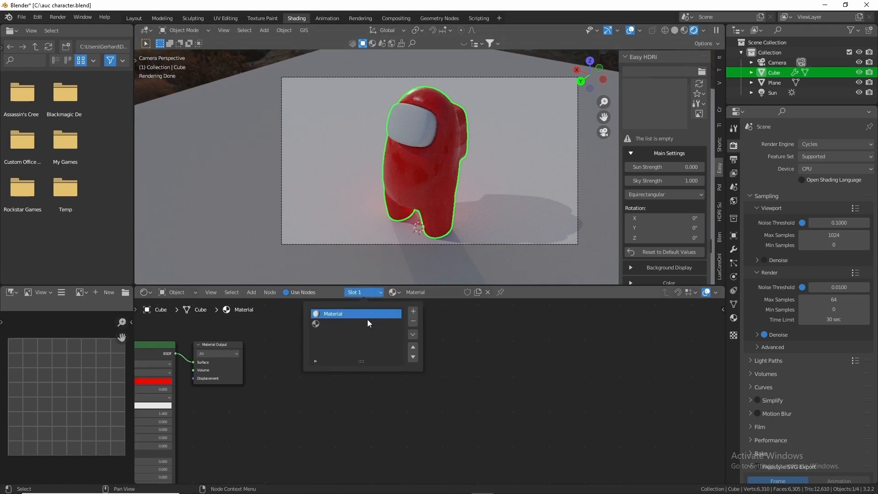
click(429, 323)
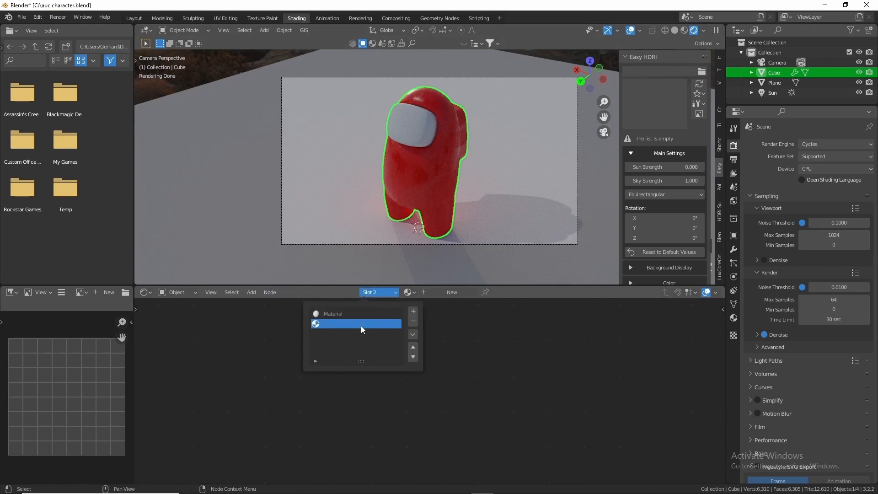
click(440, 294)
key(Home)
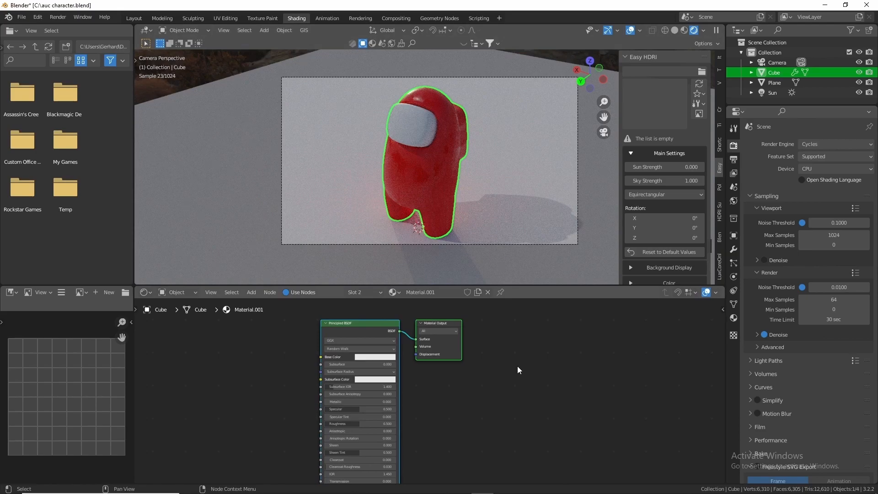
Replace the visor material's Principled BSDF with a Glass BSDF connected to the Material Output's Surface
click(385, 322)
key(x)
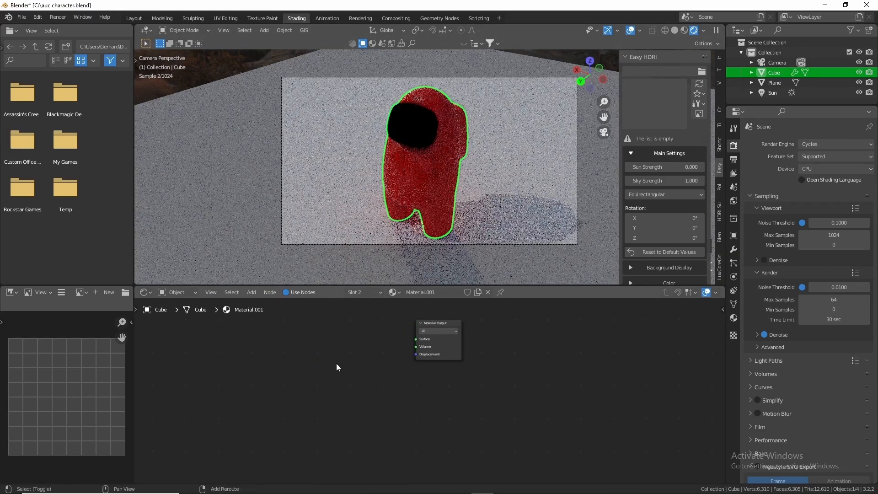
key(shift+a)
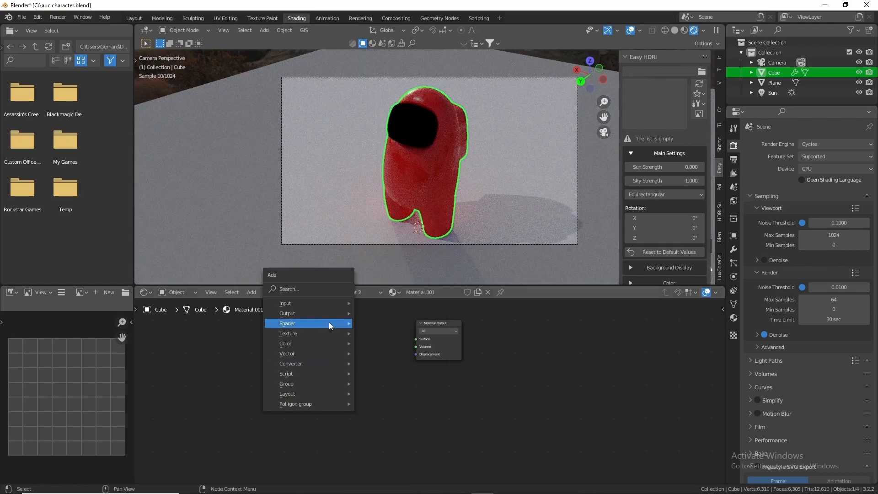
mouse_move(329, 322)
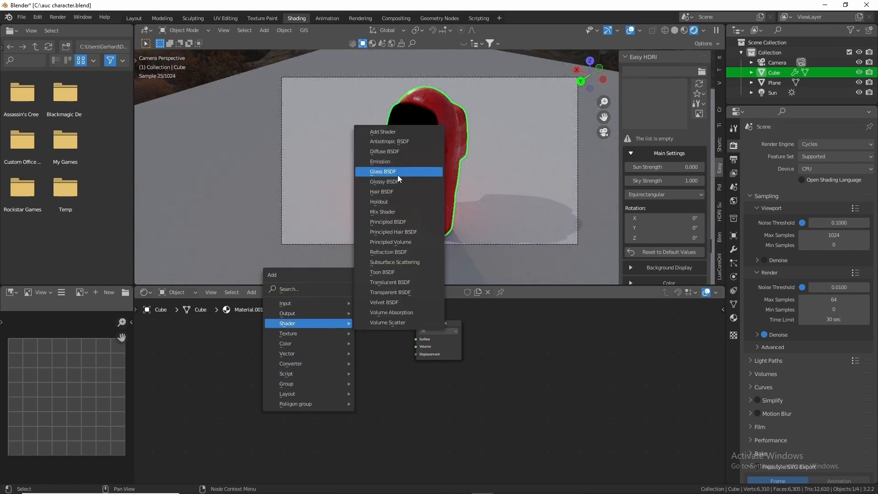
click(397, 174)
click(297, 378)
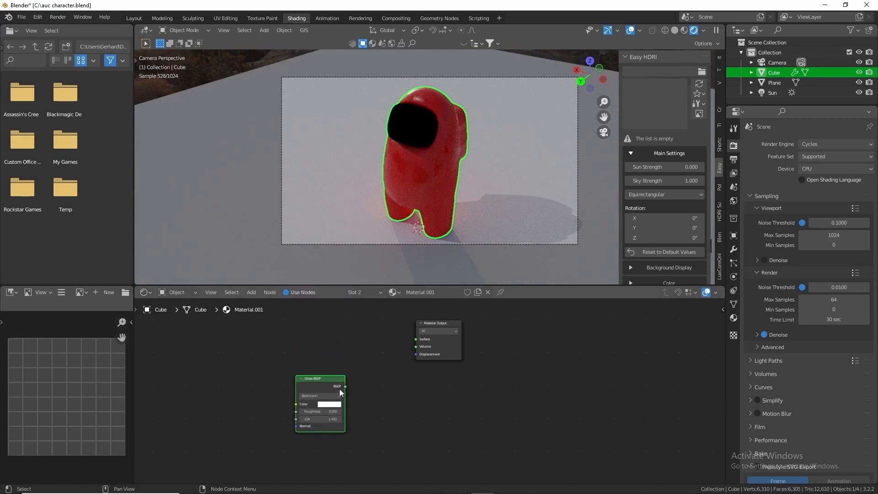
drag(346, 387, 416, 339)
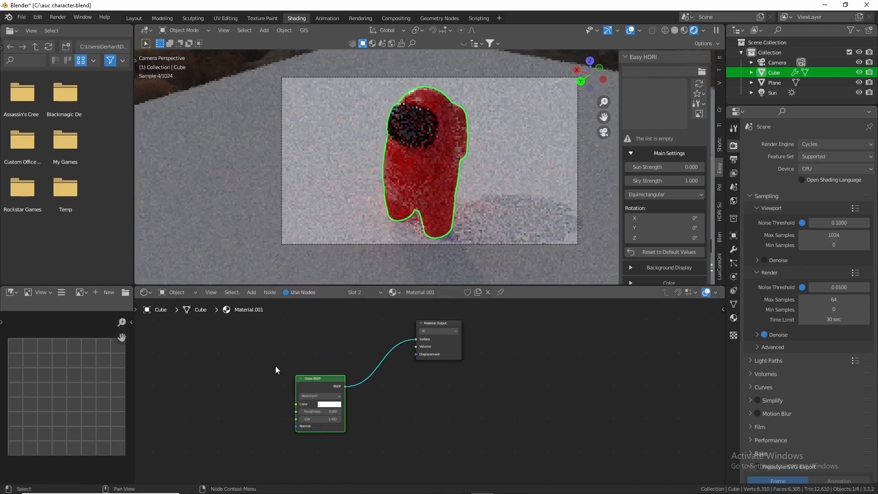
Add a ColorRamp driving the visor Glass BSDF's Roughness and set the Glass BSDF's IOR to 0.25
key(shift+a)
mouse_move(217, 375)
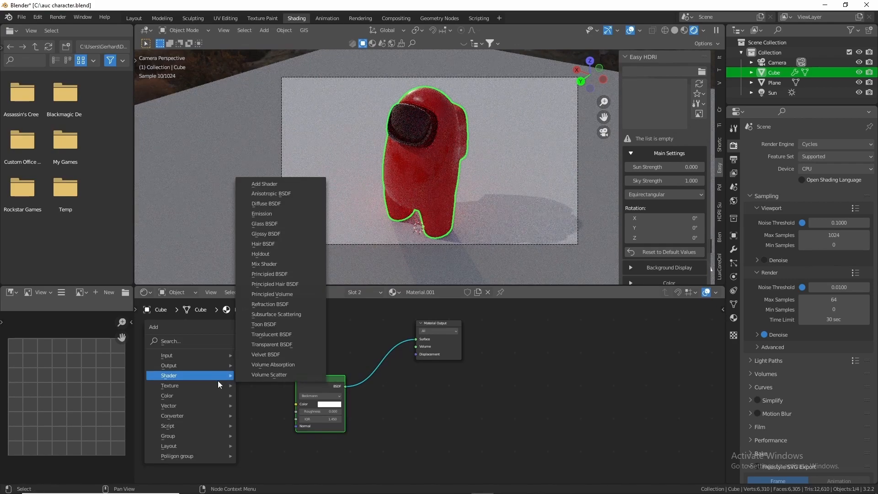
mouse_move(215, 415)
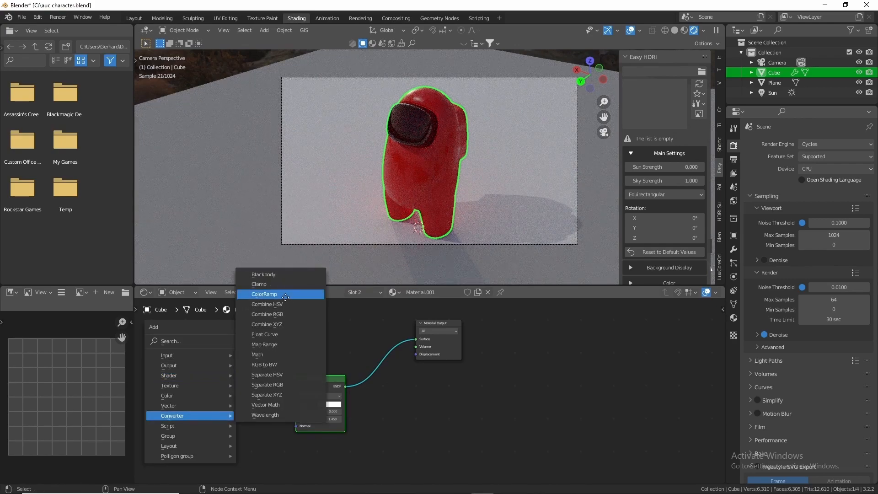
click(270, 295)
drag(249, 428, 289, 417)
click(325, 420)
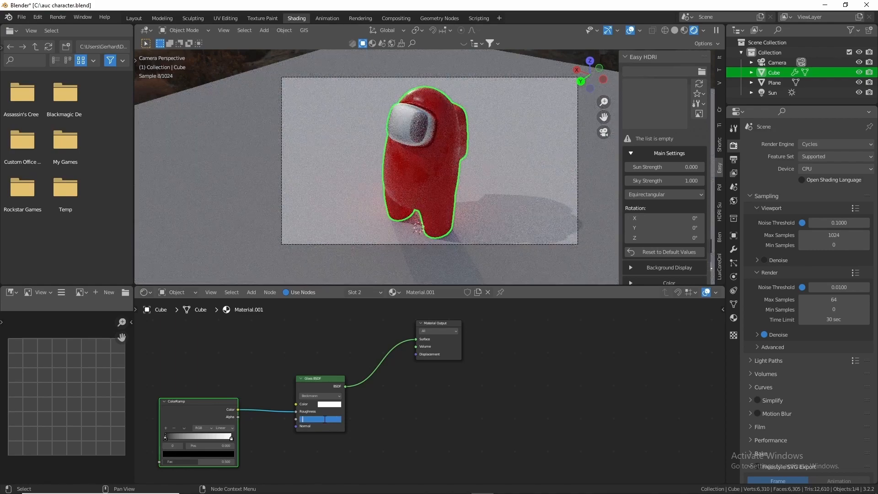
text(0.25)
key(Return)
Add an Image Texture with the existing TexturesCom_Overlay_Stains_512_overlay image and connect its Color to the visor ColorRamp's Fac
middle_drag(418, 424, 647, 390)
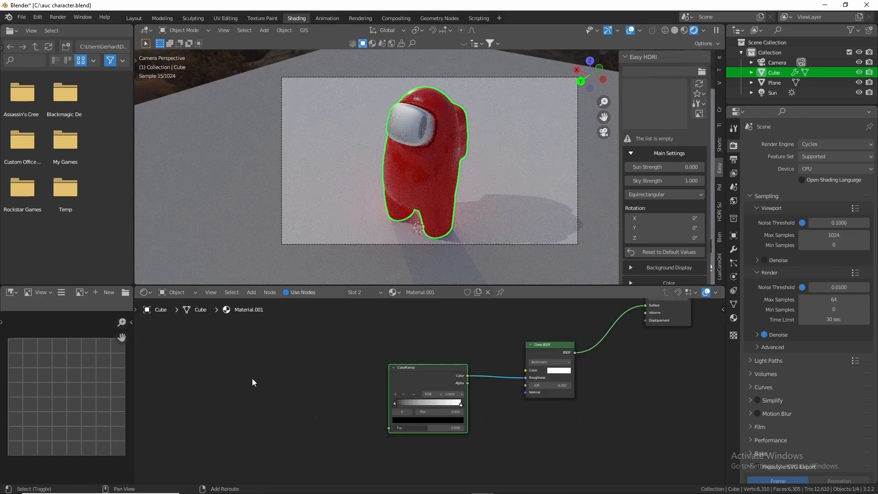
key(shift+a)
mouse_move(249, 348)
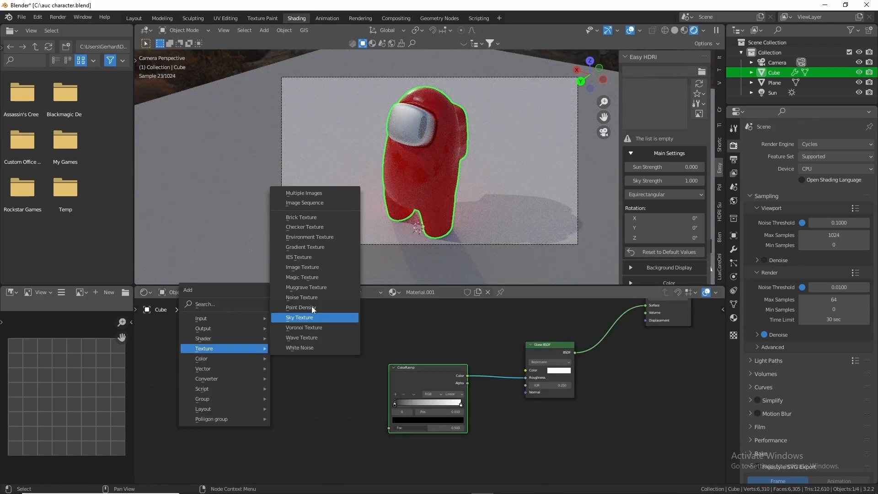
click(317, 269)
click(202, 381)
drag(280, 392, 388, 427)
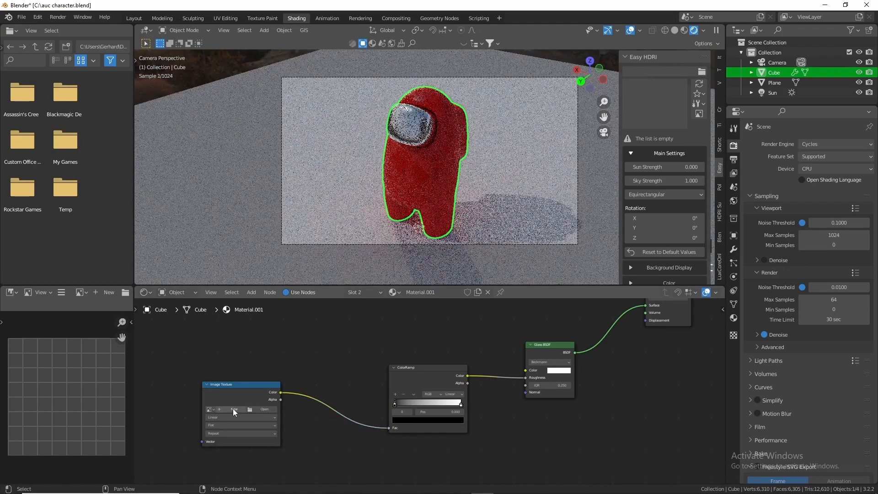
click(211, 409)
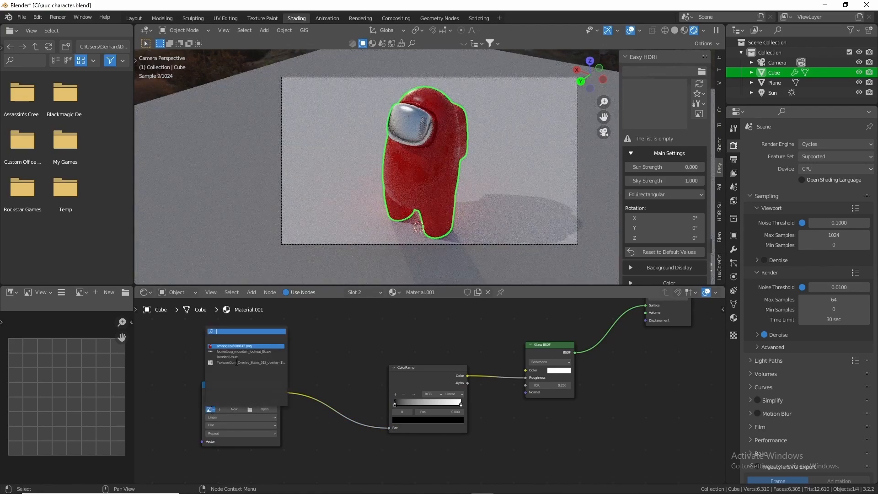
click(239, 363)
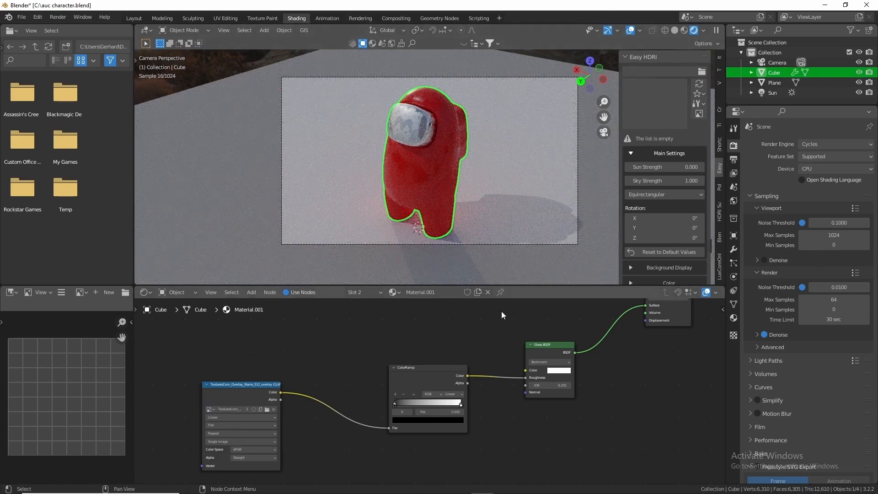
Increase the visor ColorRamp's contrast by moving its black stop to 0.212 and its white stop to 0.871
scroll(460, 362, up, 1)
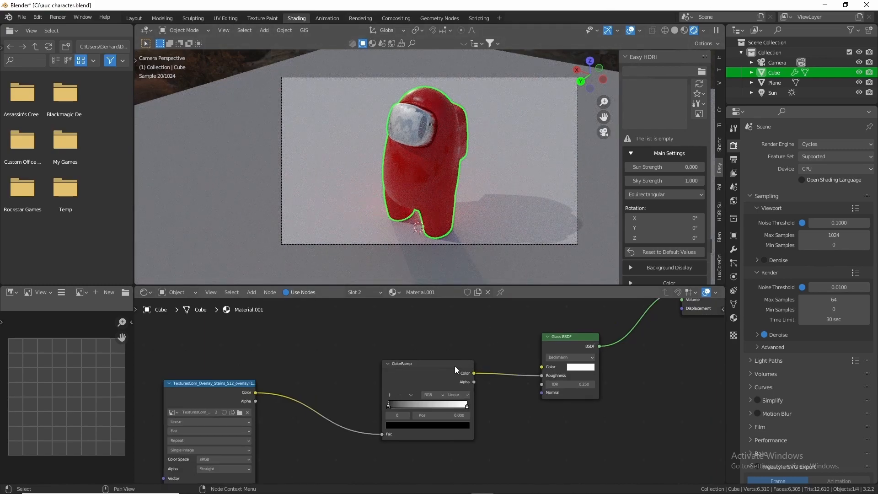
scroll(455, 366, up, 1)
drag(389, 408, 405, 407)
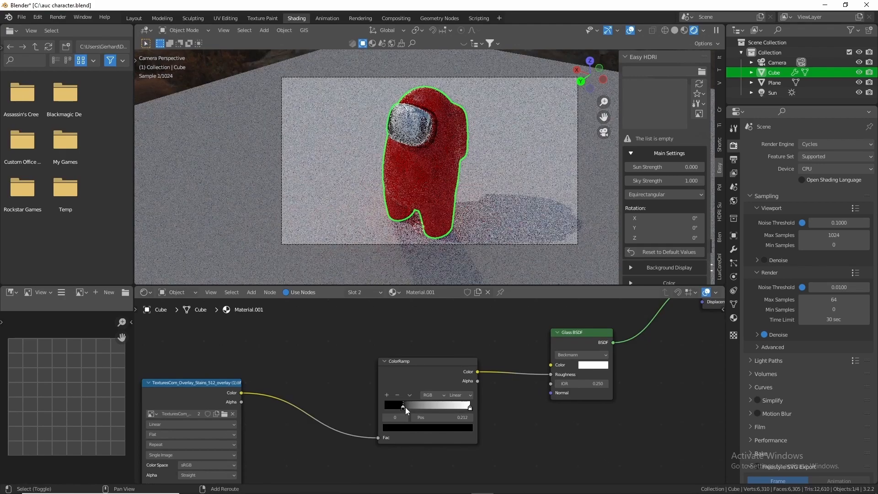
drag(470, 407, 459, 406)
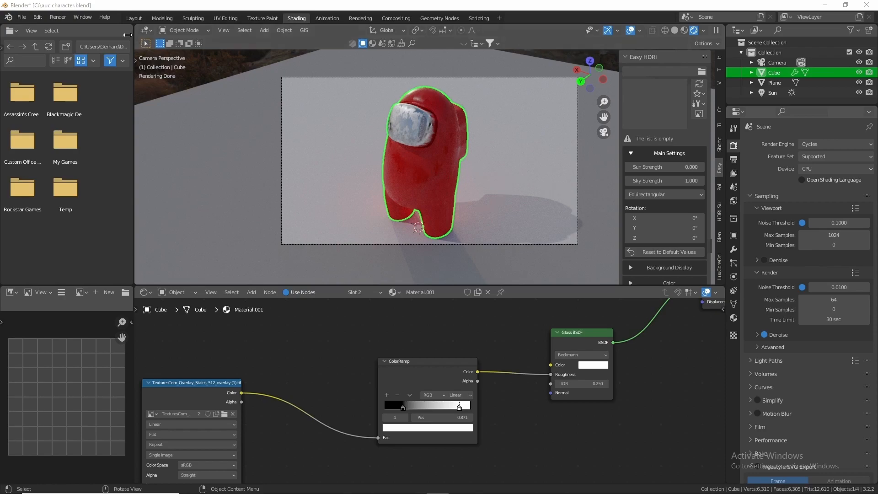
Render a test image of the character, inspect it up close, and return to the Shading workspace
click(57, 17)
click(57, 21)
click(56, 21)
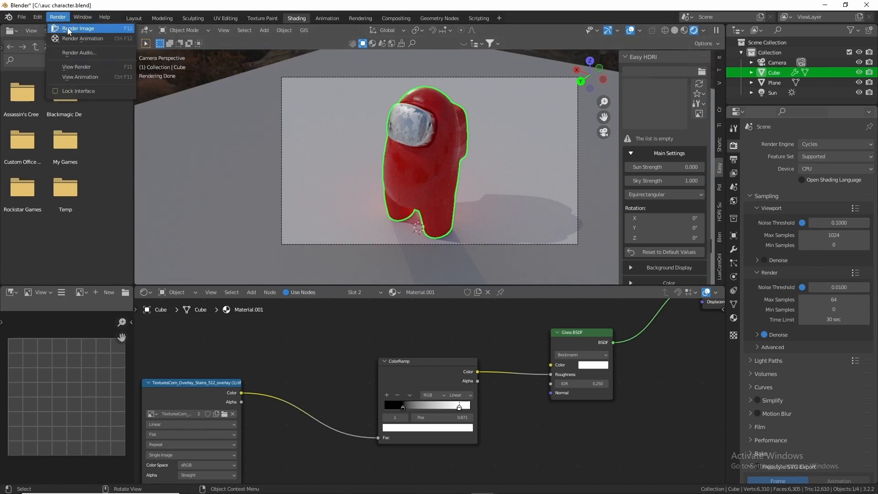
click(68, 28)
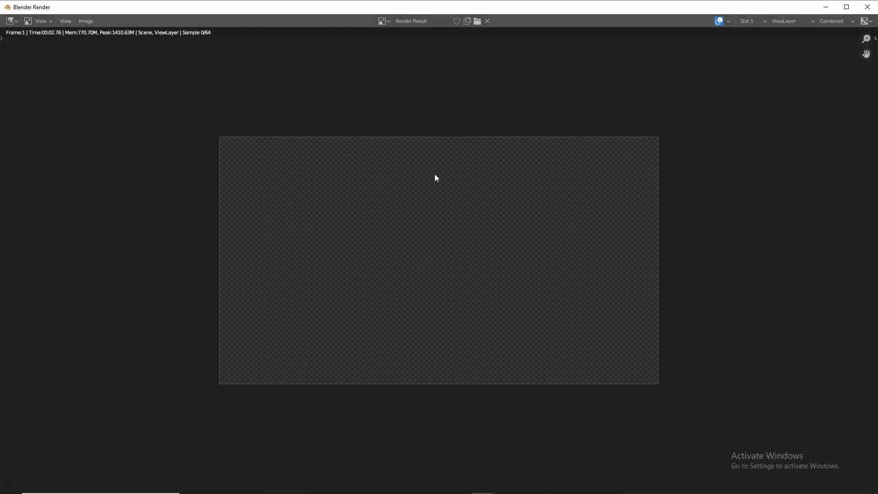
scroll(446, 187, up, 3)
scroll(447, 188, down, 1)
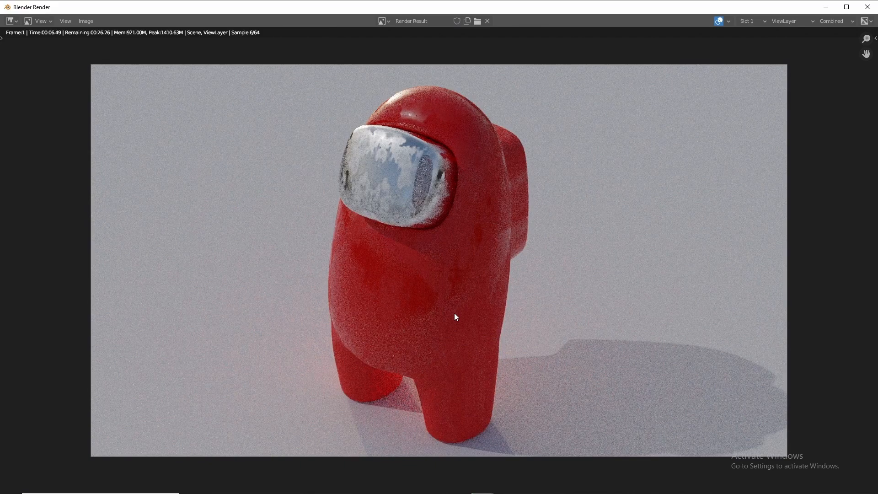
key(Escape)
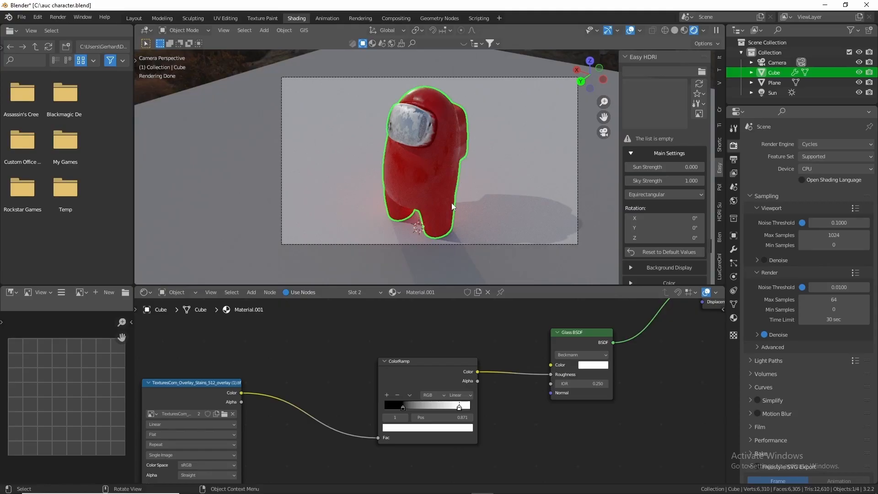
Unwrap the character's selected visor faces in Edit Mode using Smart UV Project with its default settings
scroll(424, 376, down, 3)
scroll(385, 353, up, 1)
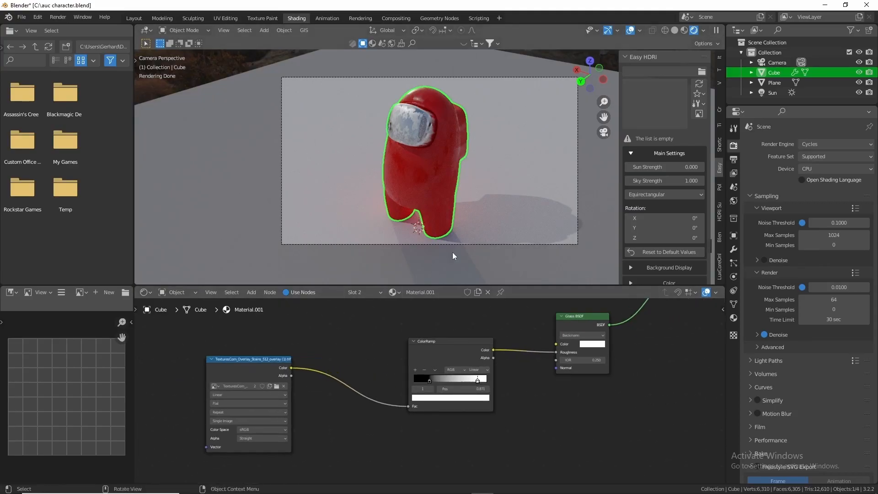
key(Tab)
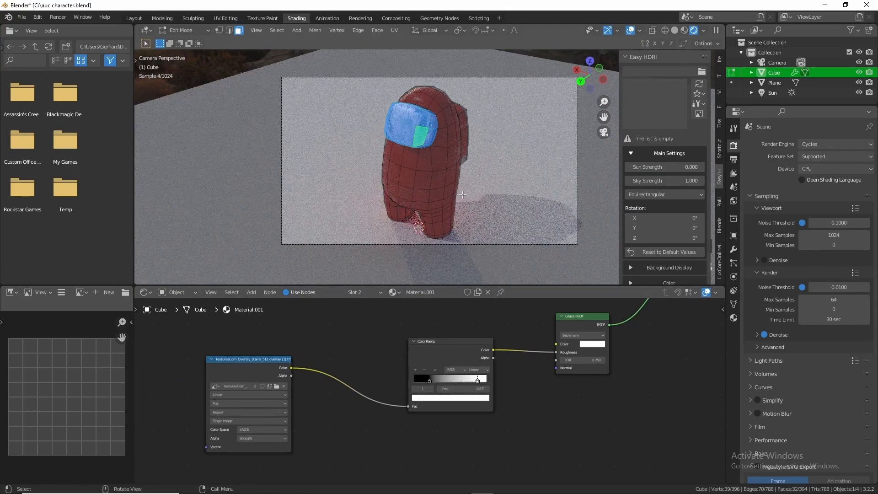
key(a)
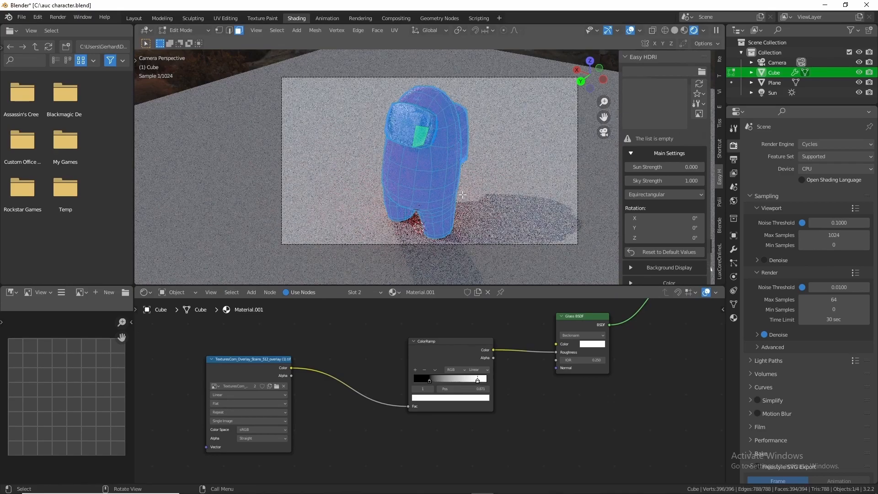
key(ctrl+z)
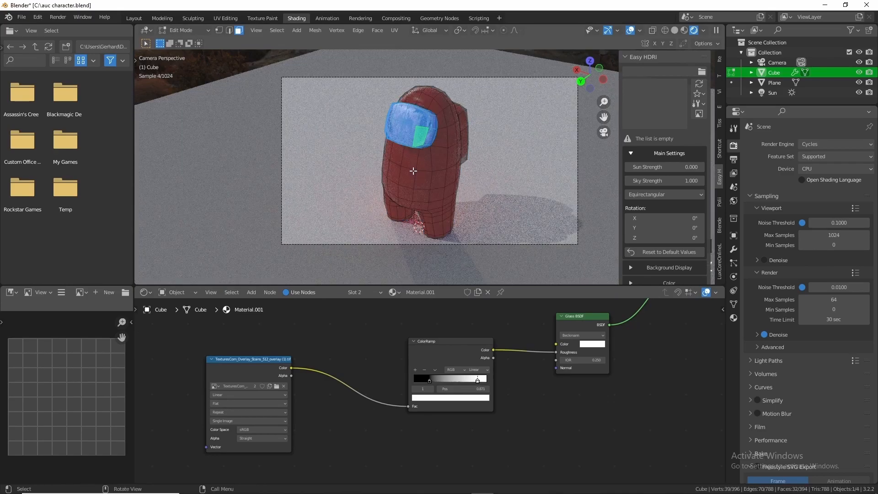
right_click(388, 238)
mouse_move(391, 248)
click(490, 265)
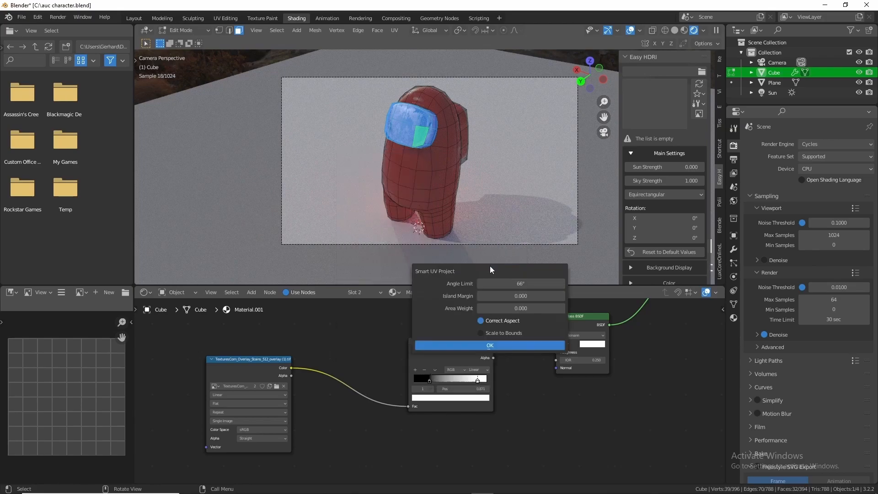
click(486, 345)
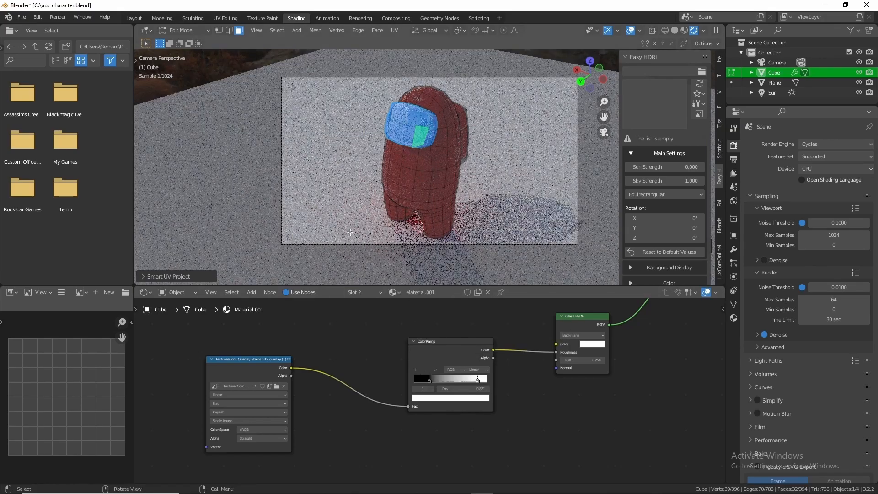
Change the Image Editor into a UV Editor, scale the visor's UVs up about 2.77 times, and return to Object Mode
click(10, 292)
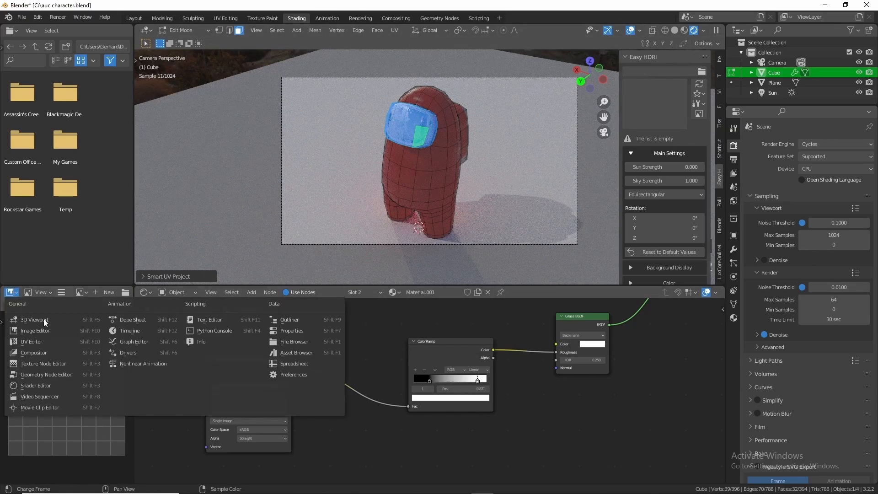
click(48, 340)
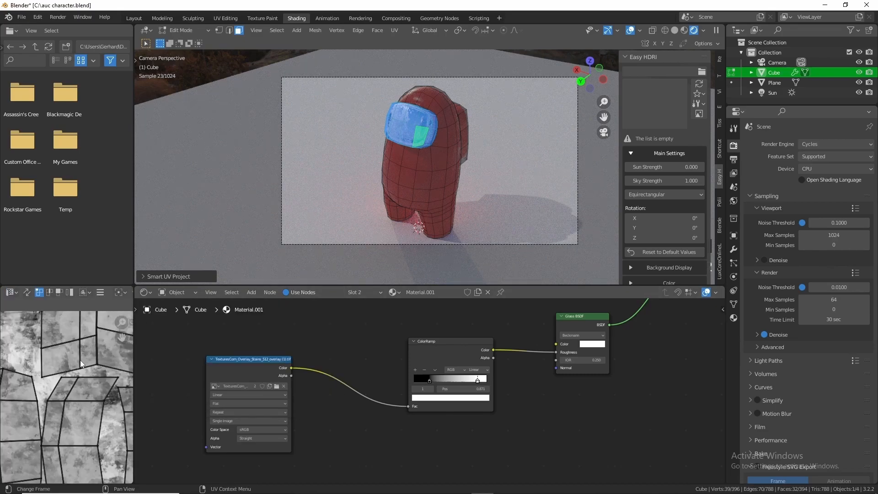
key(s)
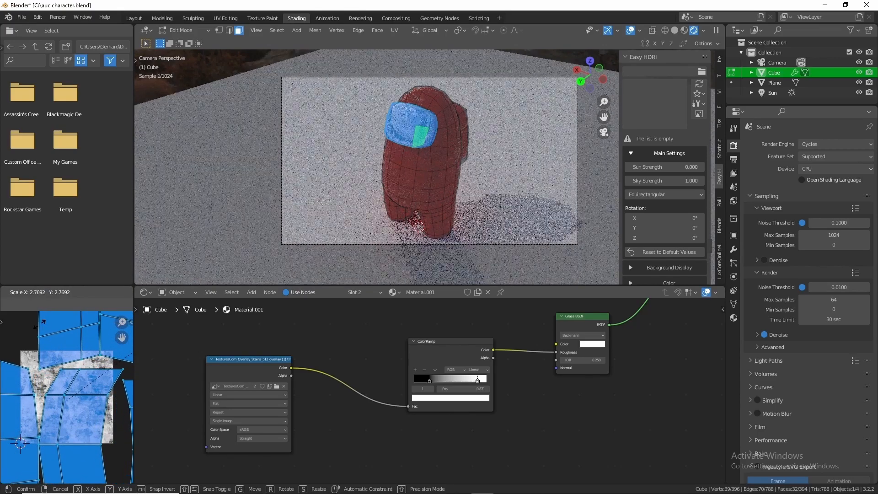
click(39, 322)
key(Tab)
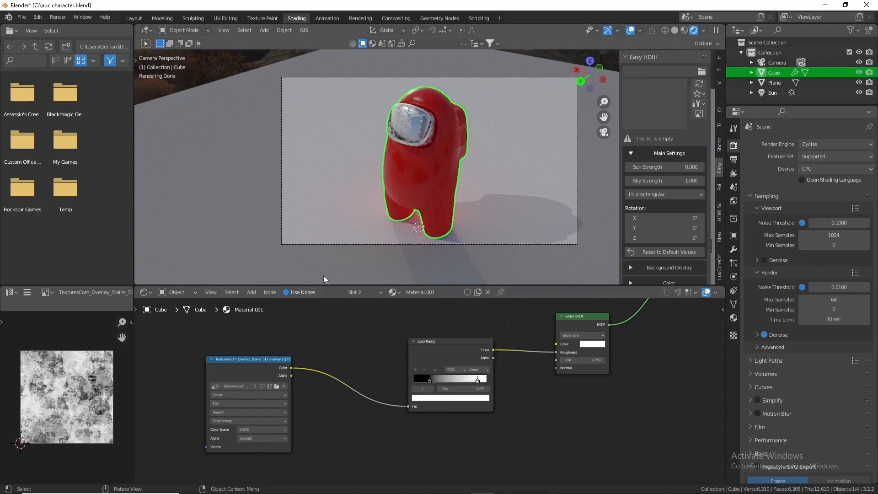
Switch to the body material in slot 1 and invert the face selection in Edit Mode to select the body
click(378, 295)
click(367, 305)
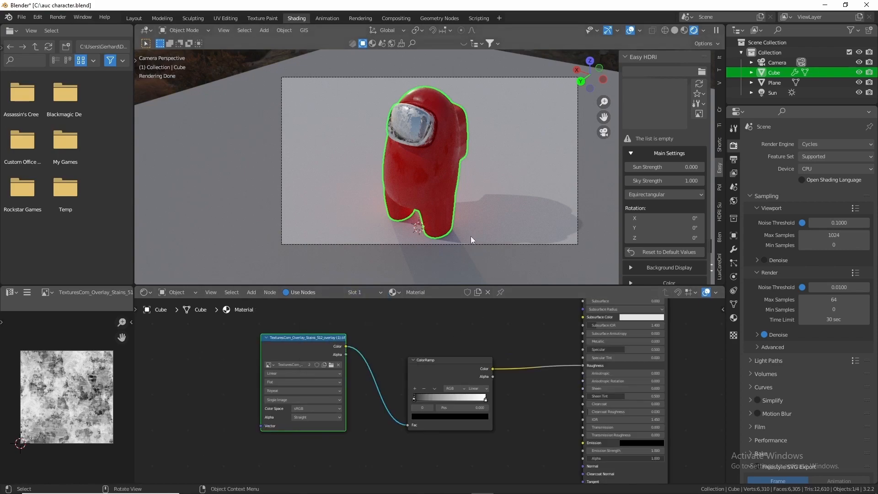
key(Tab)
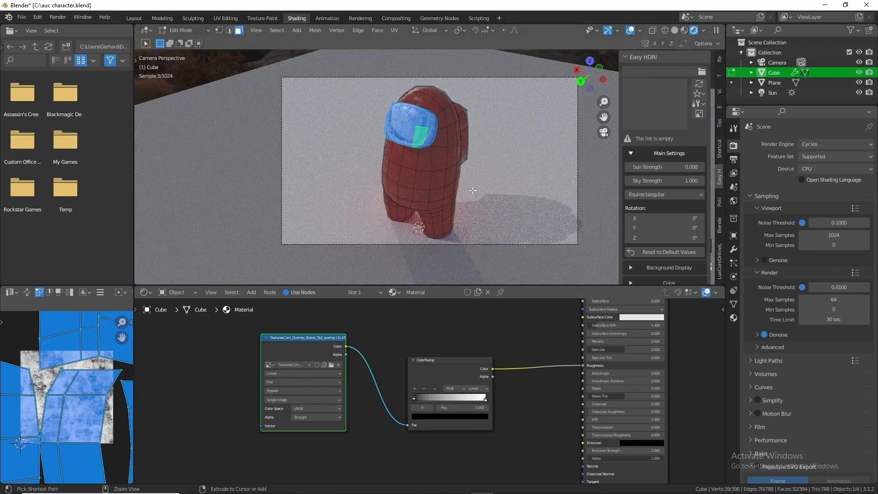
key(a)
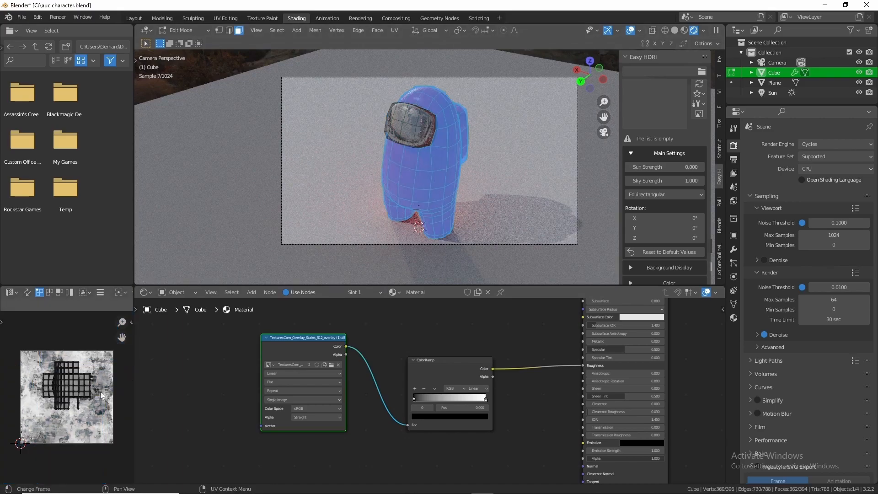
Scale up all of the body's UVs over the stains texture in the UV Editor
key(a)
key(s)
click(30, 384)
Unwrap the selected body faces using Smart UV Project with its default settings, and return to Object Mode
right_click(304, 172)
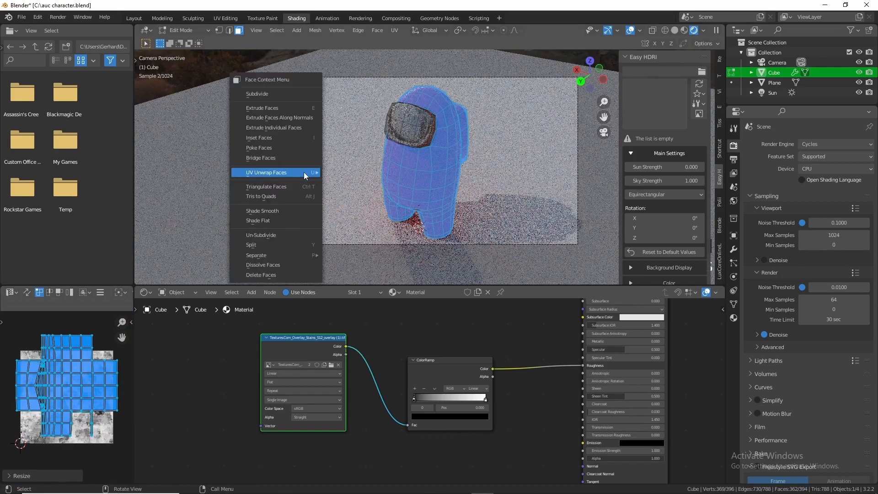
mouse_move(313, 173)
click(355, 187)
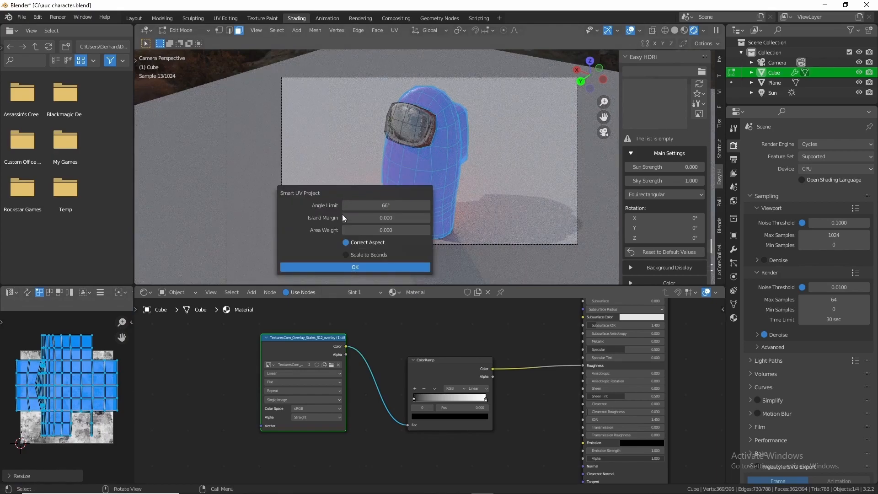
click(366, 270)
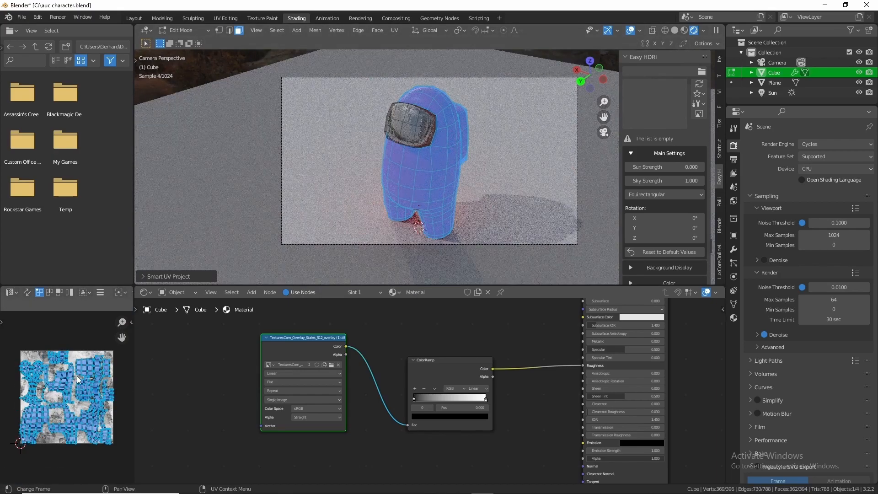
key(Tab)
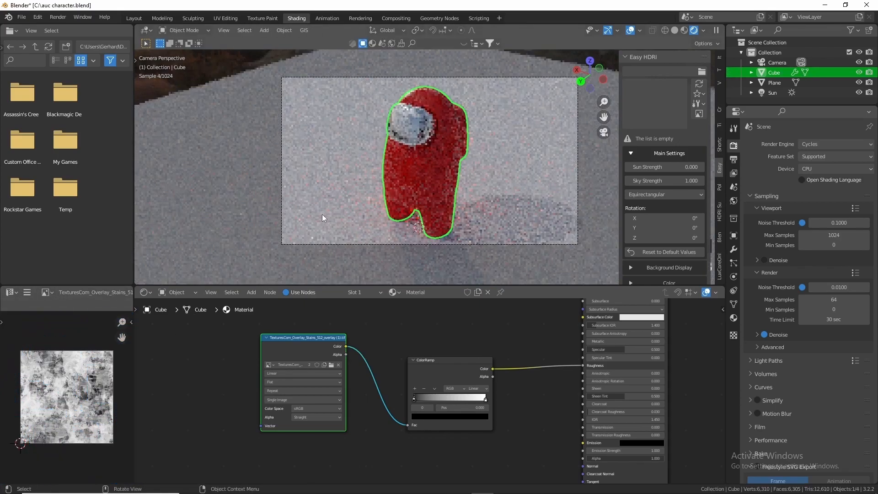
Tighten the ColorRamp stops of both materials, placing the white stop at 0.871 for the body and about 0.61 for the visor in slot 2
drag(414, 399, 474, 400)
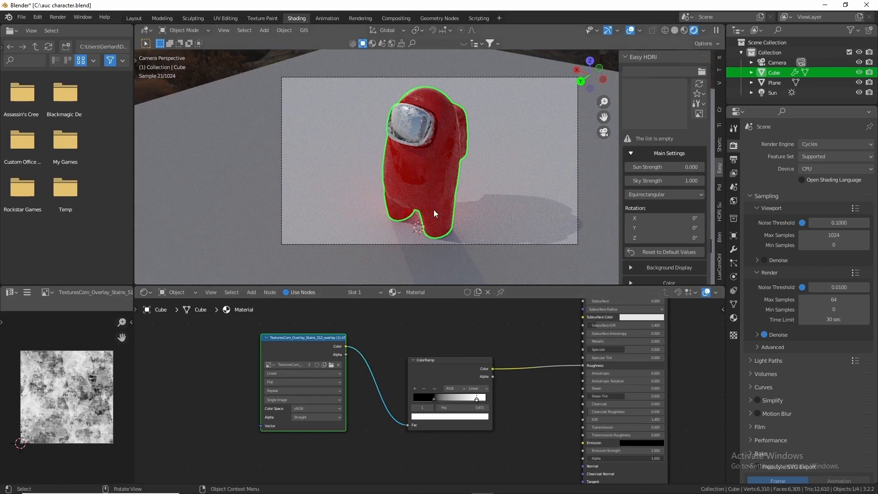
click(360, 293)
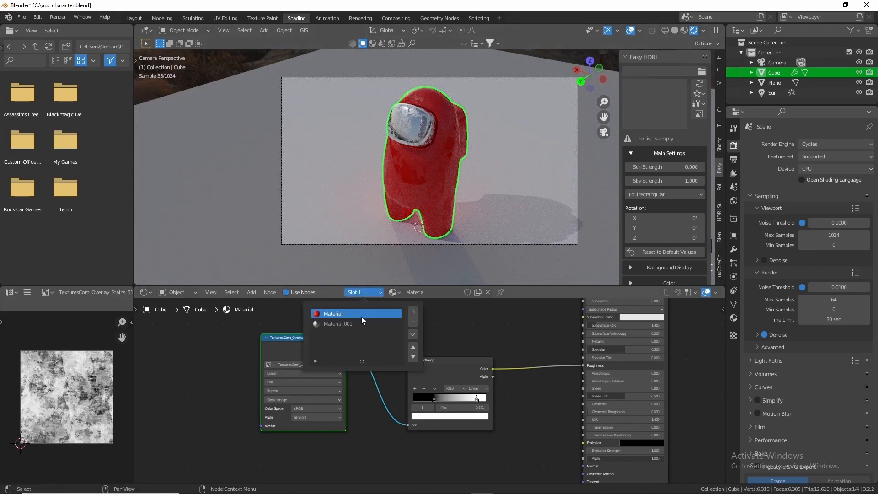
click(359, 322)
drag(429, 380, 459, 380)
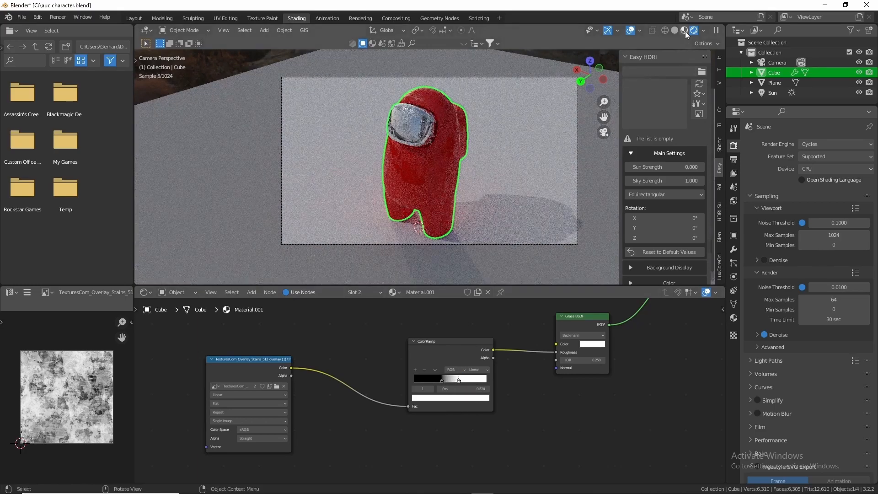
Spread the visor material's ColorRamp stops apart, placing the white stop at about 0.86, and return to the rendered camera view
click(603, 132)
scroll(531, 144, up, 4)
scroll(485, 222, up, 2)
middle_drag(485, 223, 557, 205)
click(442, 385)
drag(441, 383, 439, 381)
drag(440, 379, 485, 378)
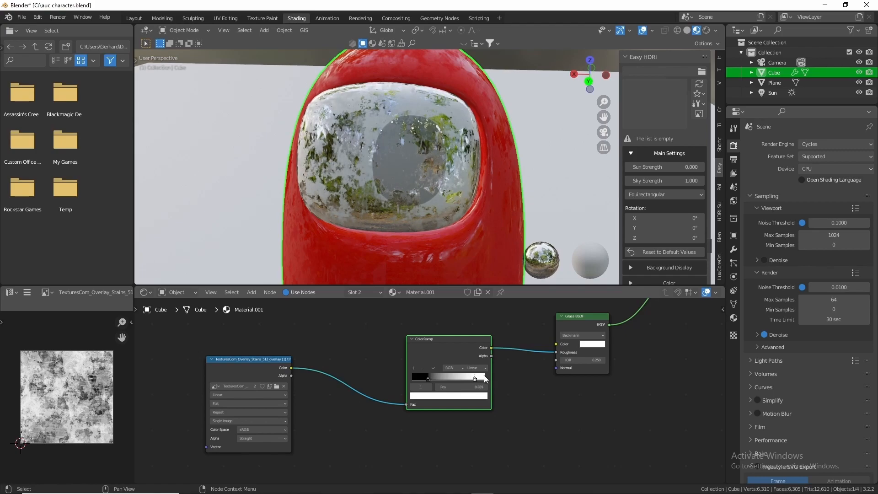
scroll(503, 188, down, 4)
middle_drag(503, 189, 502, 169)
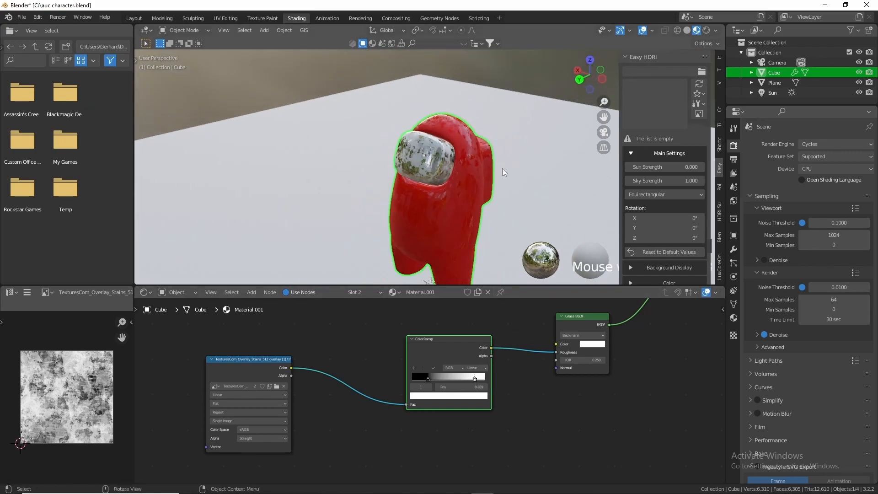
click(607, 135)
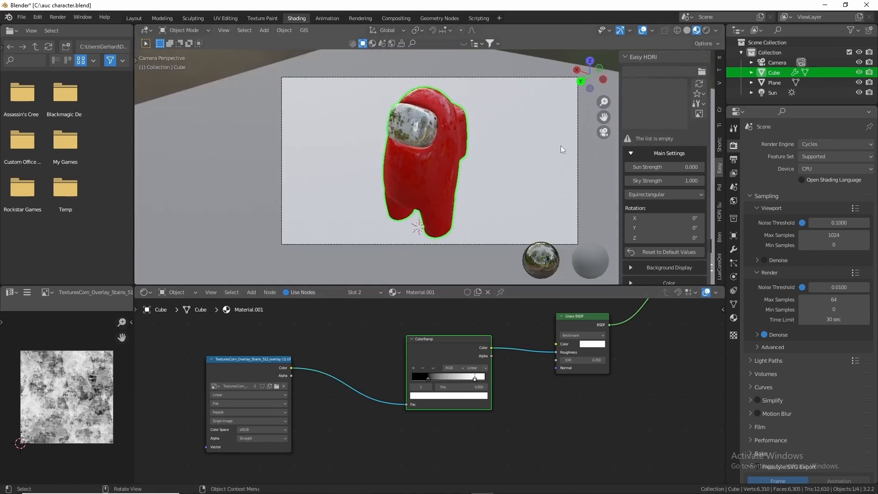
click(706, 30)
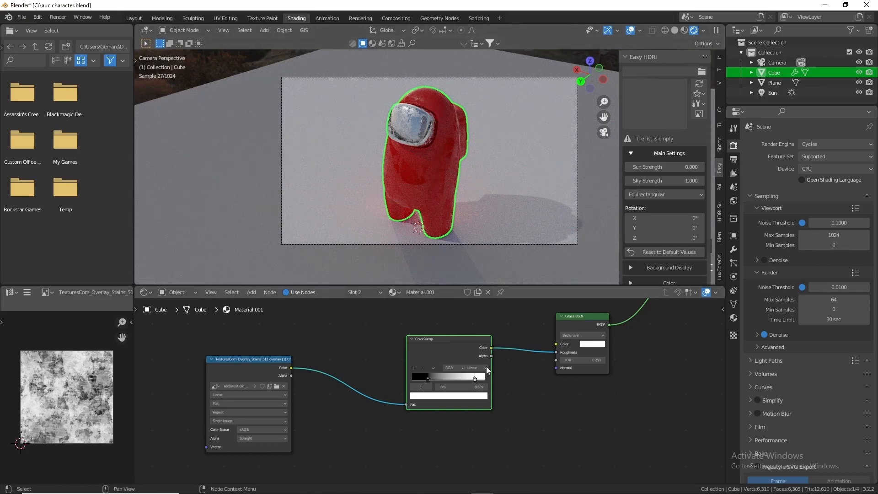
Change the visor's Glass BSDF colour from white to a muted dark teal
click(588, 345)
click(612, 265)
drag(611, 263, 641, 272)
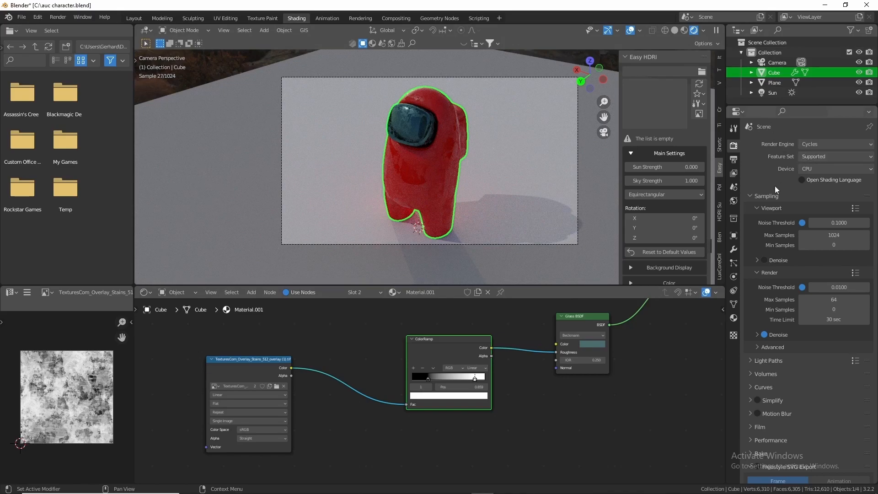
Lower the Film exposure in the render settings to 0.30
scroll(764, 369, down, 3)
scroll(765, 372, down, 1)
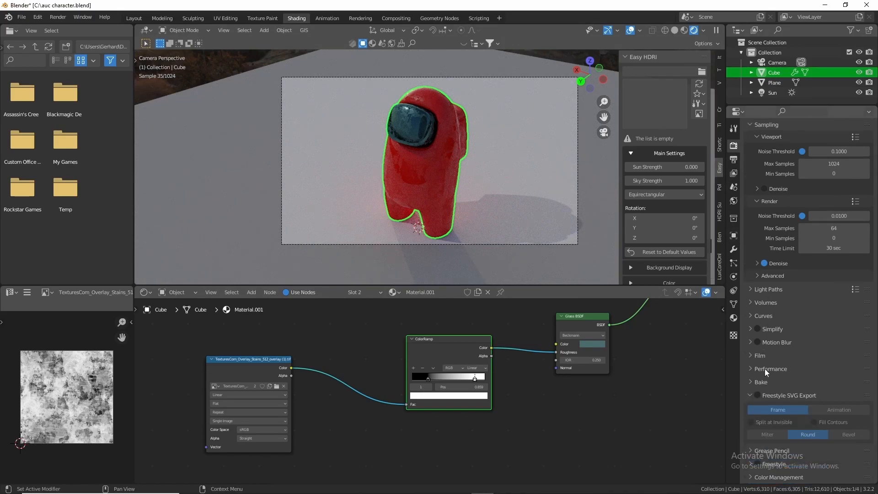
click(764, 355)
drag(801, 369, 850, 369)
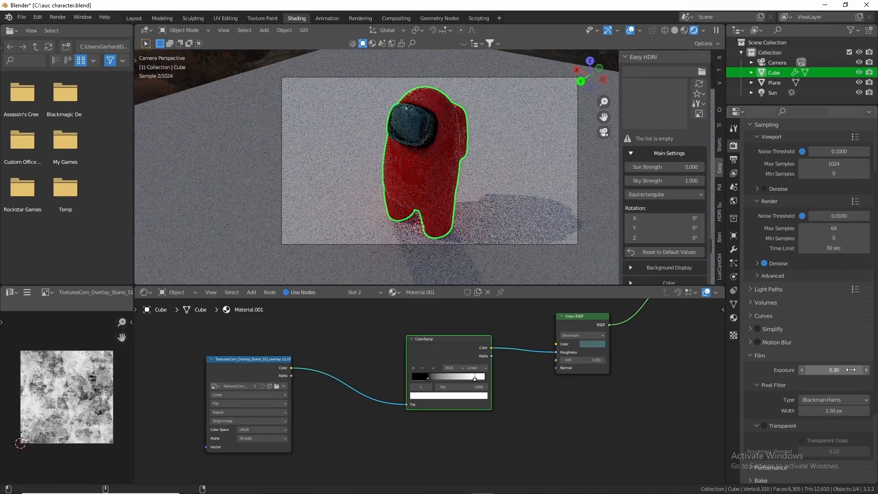